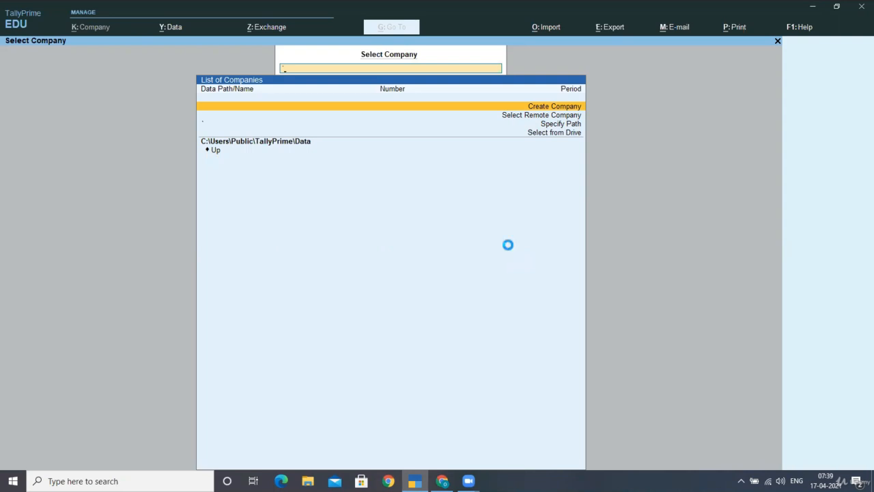
- Start a new company named SUKRITI TRADERS and enter its address
key("Return")
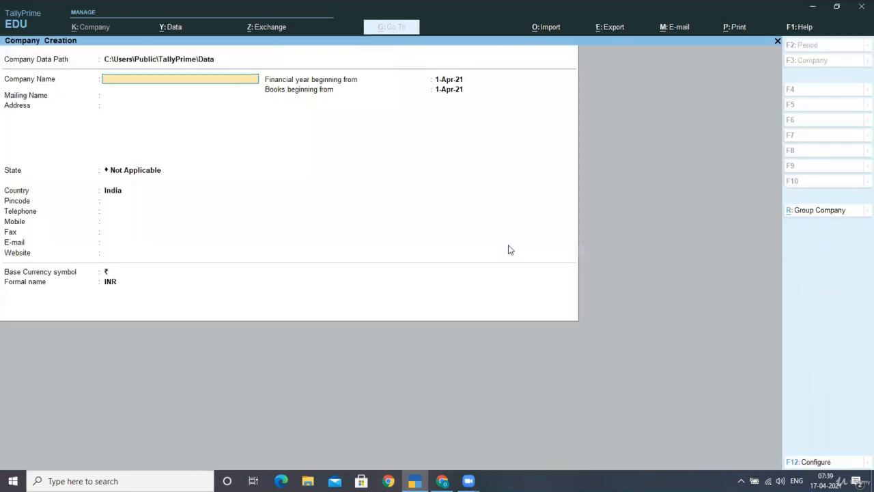
type("SUKRITI TRADERS")
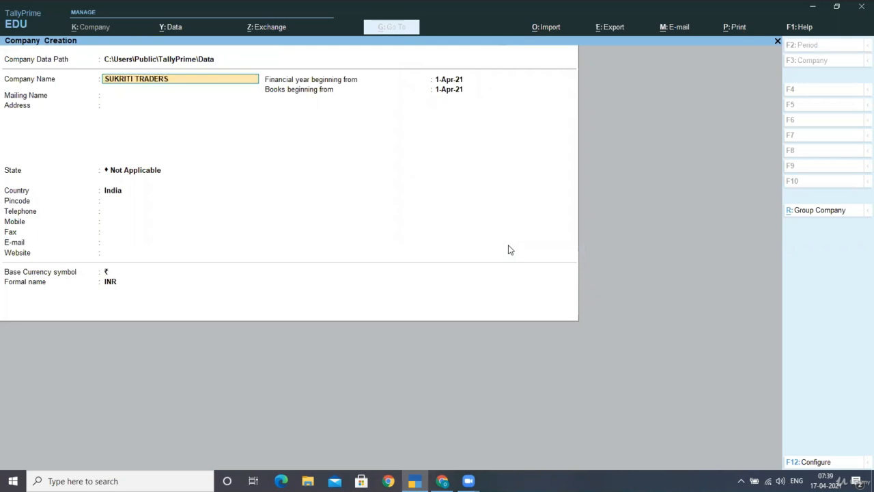
key("Return")
key("Return")
key("Return")
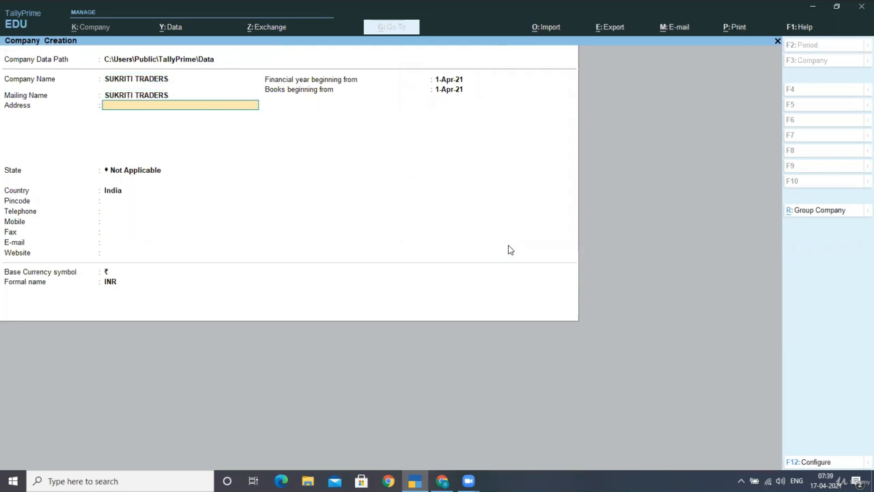
- Set the state to Delhi and the financial year start to 1-4-20
key("Return")
key("Return")
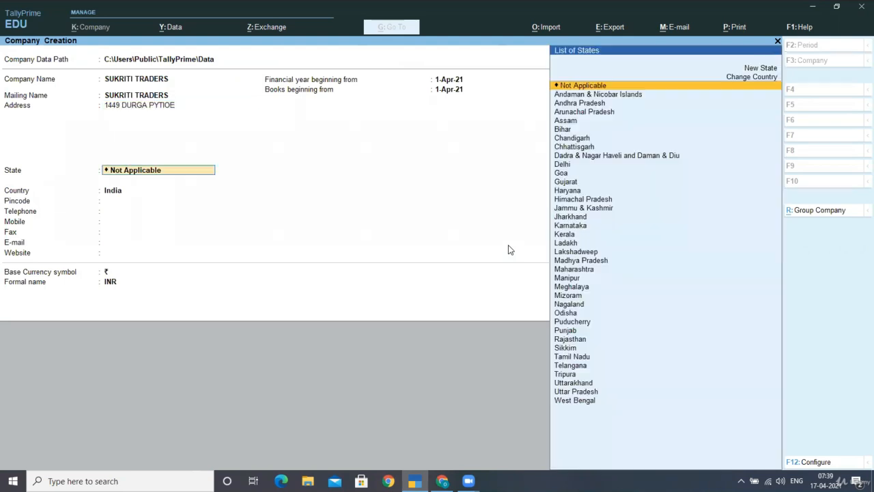
type("de")
key("Return")
key("Return")
key("Return")
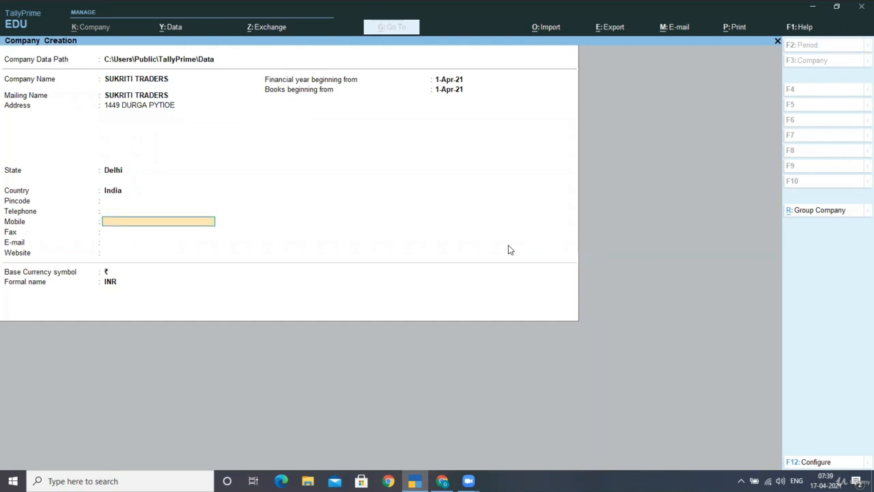
key("Return")
key("Return")
key("Return")
key("Return")
type("1-")
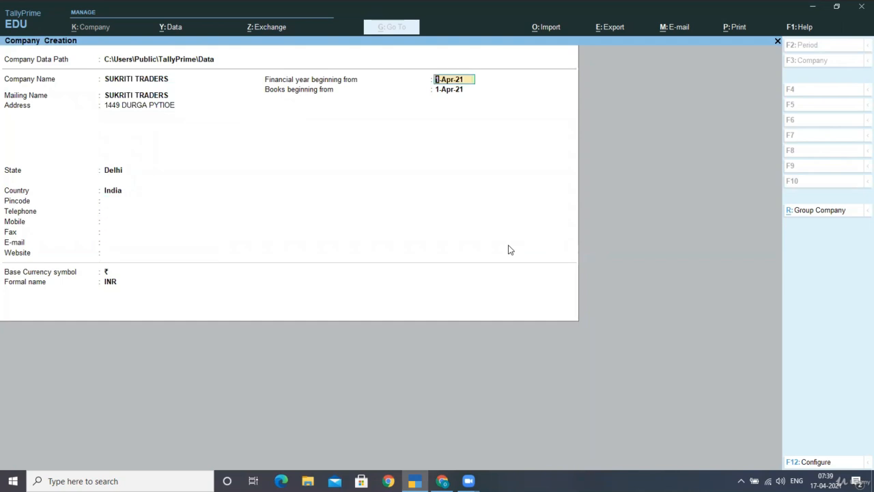
type("4-20")
key("Return")
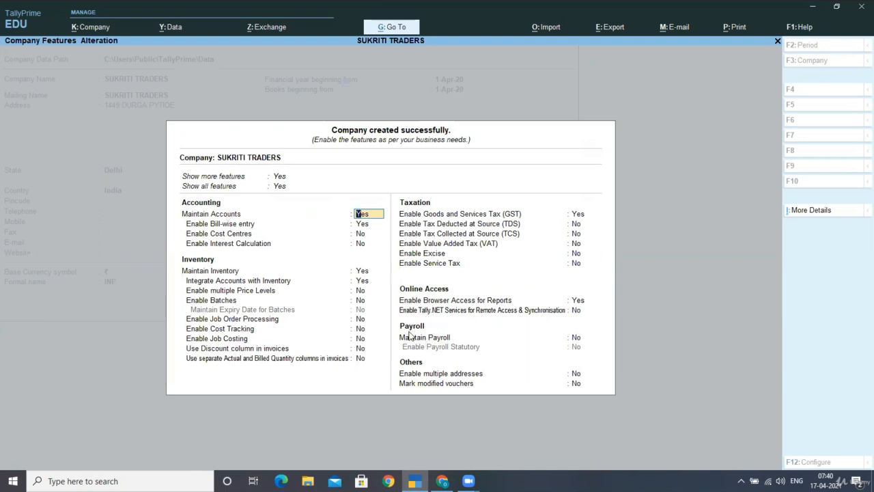
- Set both Maintain Payroll and Enable Payroll Statutory to Yes
left_click(574, 340)
type("Y")
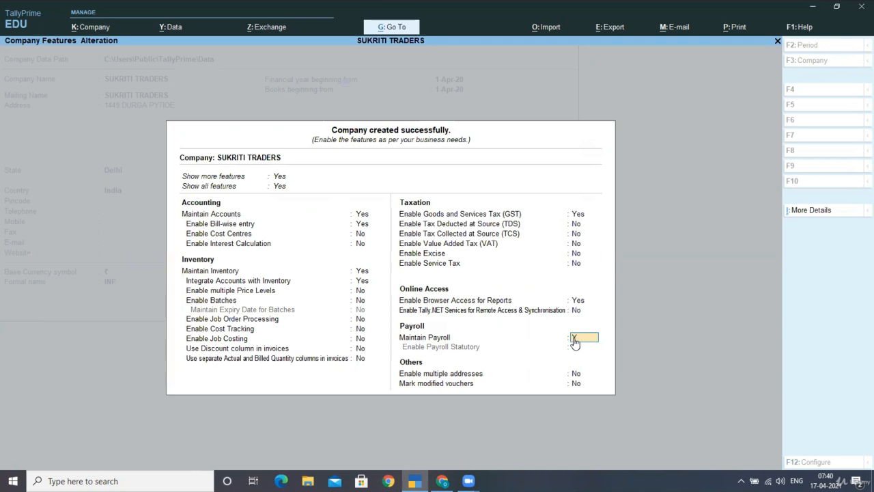
type("ES")
key("Return")
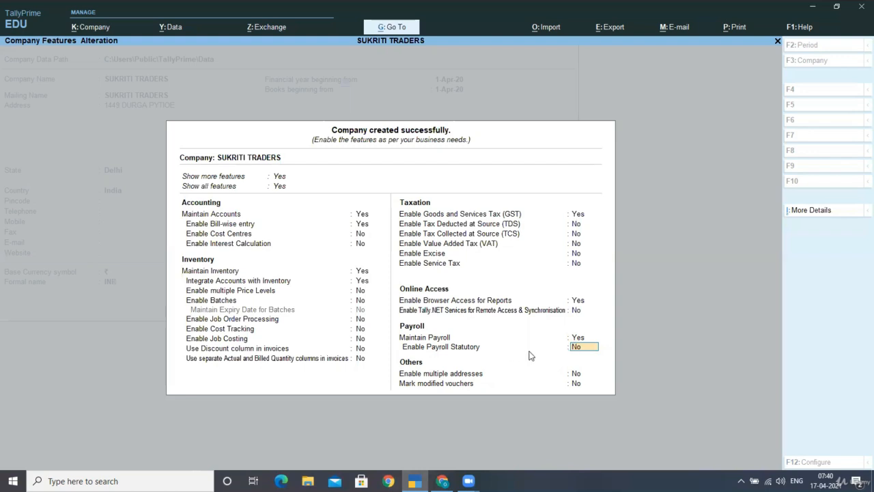
type("yes")
key("Return")
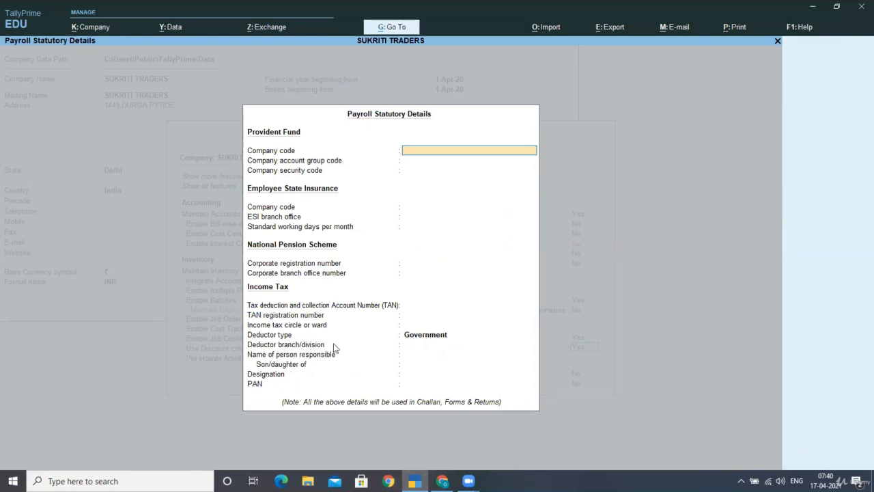
- Set the income tax deductor type to Others and complete the Payroll Statutory Details
key("Return")
key("Return")
key("Return")
key("Return")
key("Return")
key("Return")
key("Return")
key("Return")
key("Return")
key("Return")
key("Return")
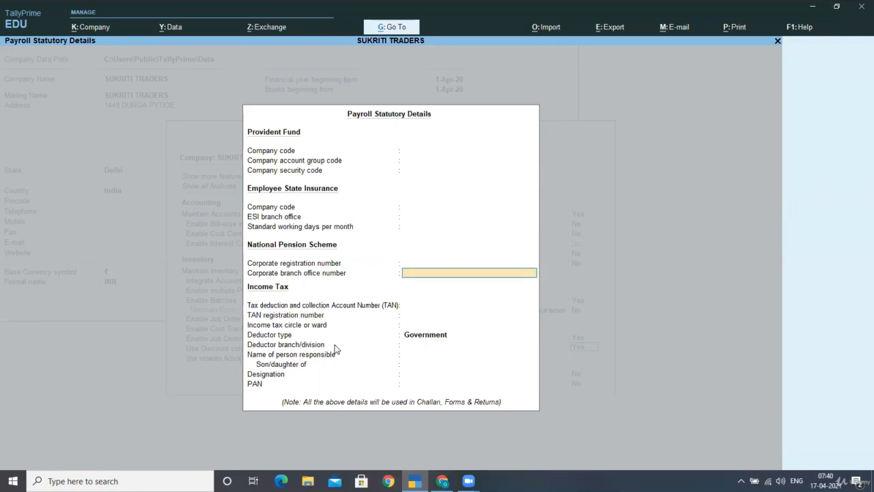
type("g")
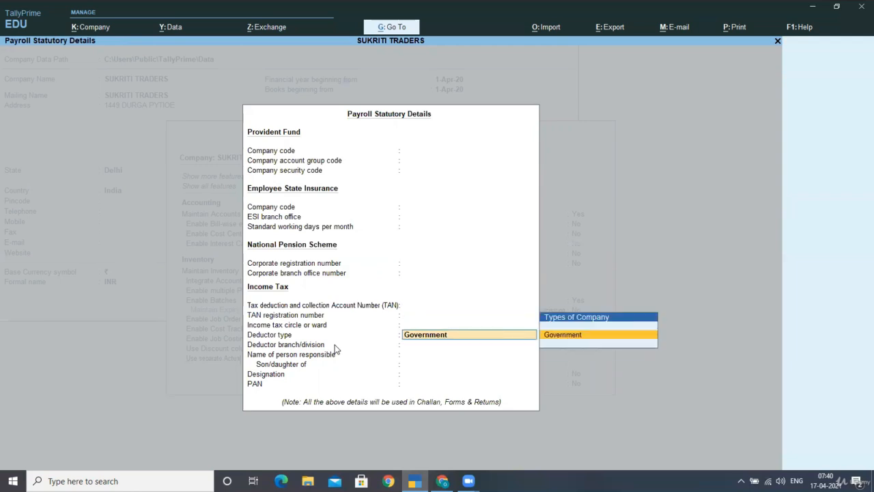
key("Return")
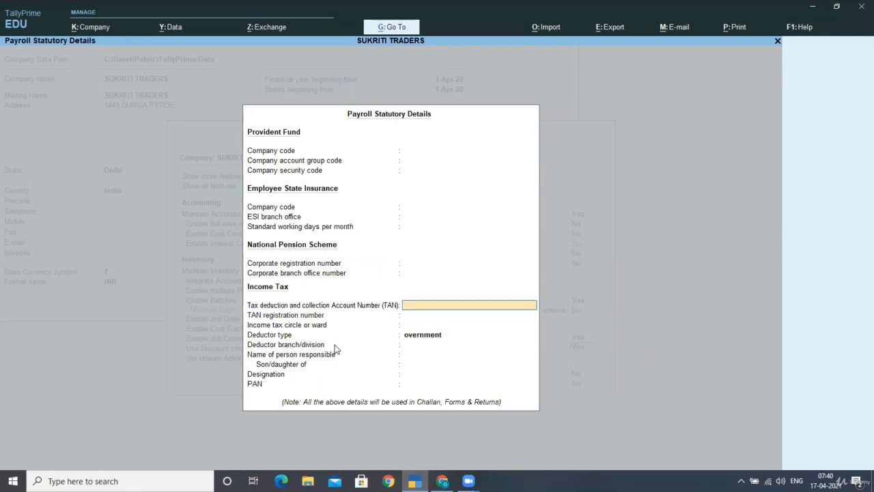
key("Return")
key("Return")
key("Return")
key("Down")
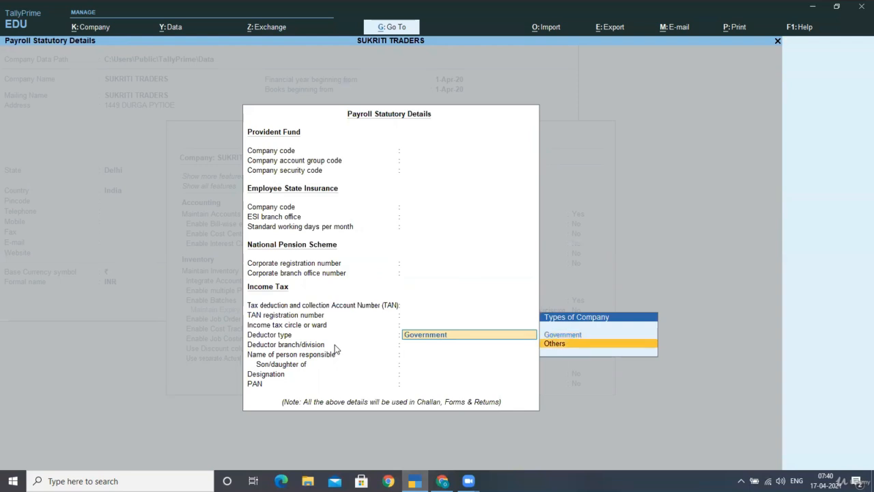
key("Return")
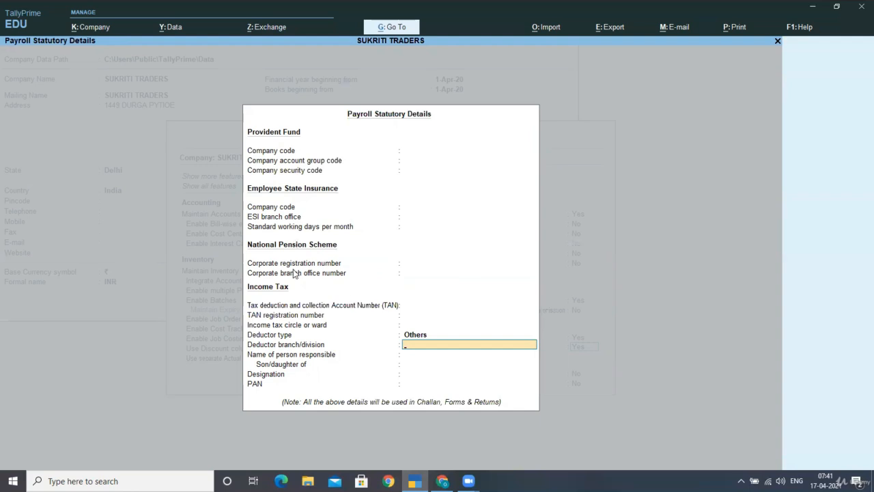
key("Return")
key("Return")
key("Return")
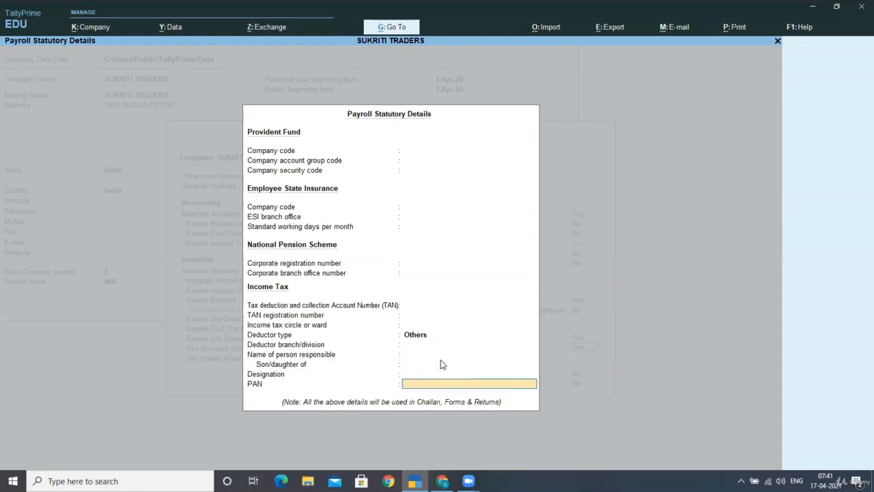
key("Return")
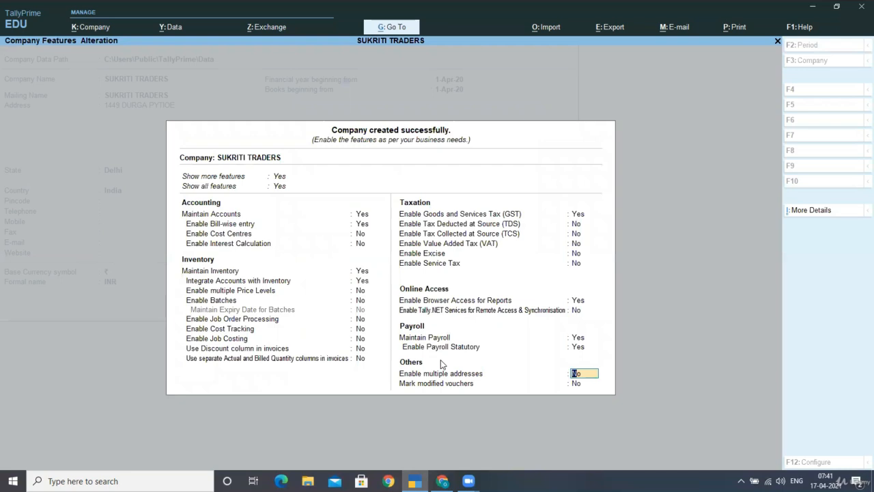
- Accept the company features and move to the Ledger master in the Create list
key("Return")
key("Return")
key("Return")
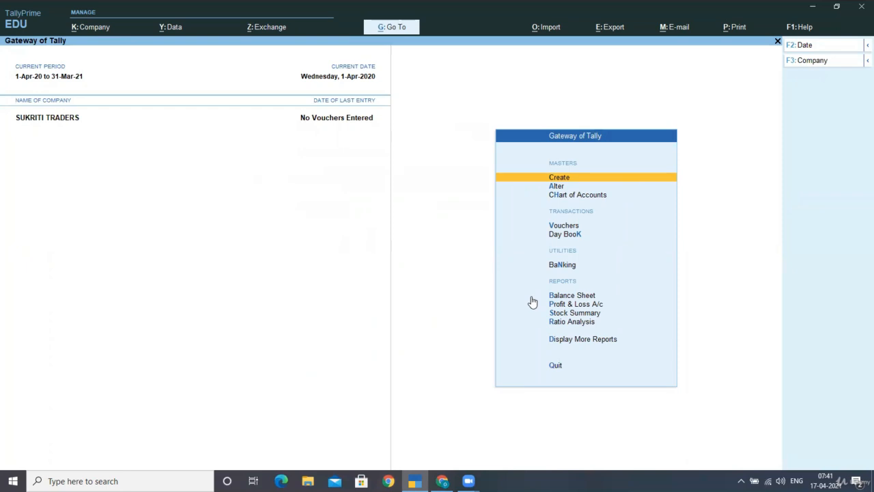
key("Return")
key("Down")
- Save an HDFC BANK ledger under Bank Accounts and exit back to the Gateway
key("Return")
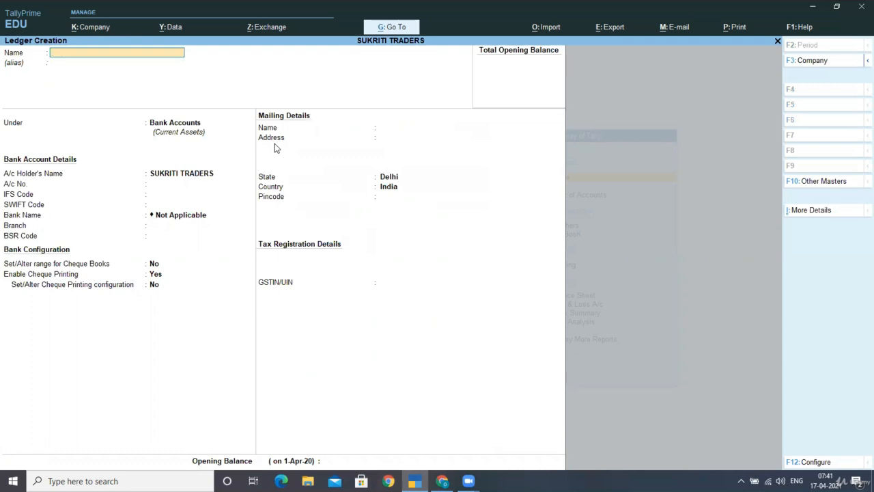
type("HDFC BANK")
key("Return")
key("Return")
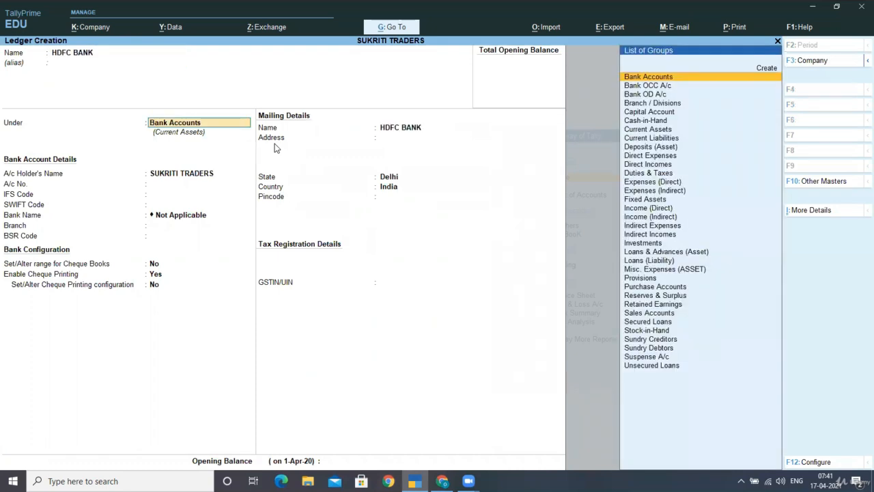
key("Return")
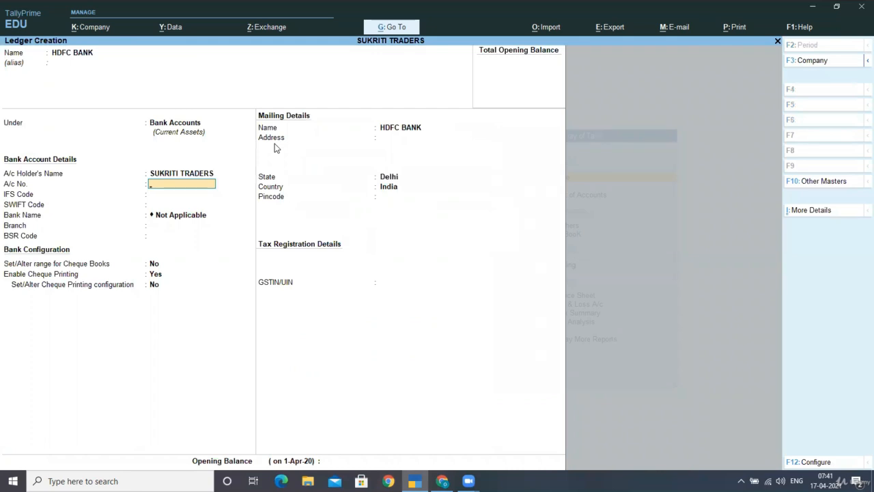
key("ctrl")
key("ctrl+a")
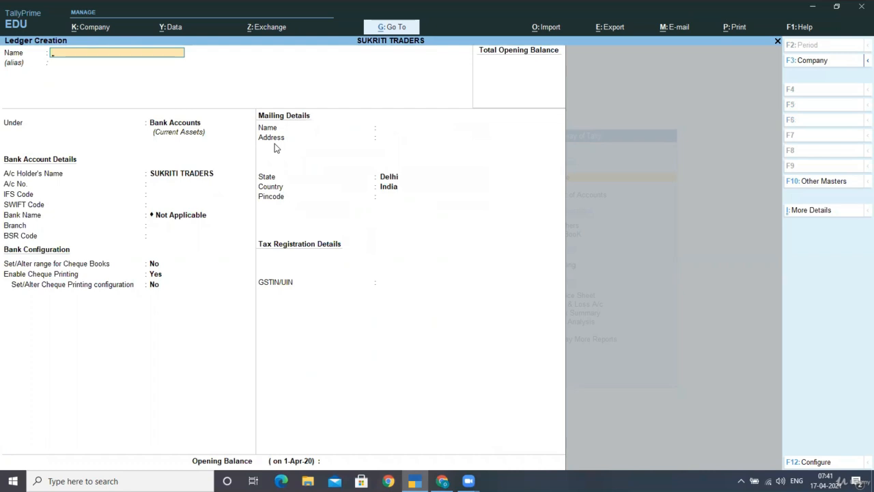
key("Escape")
key("y")
key("Escape")
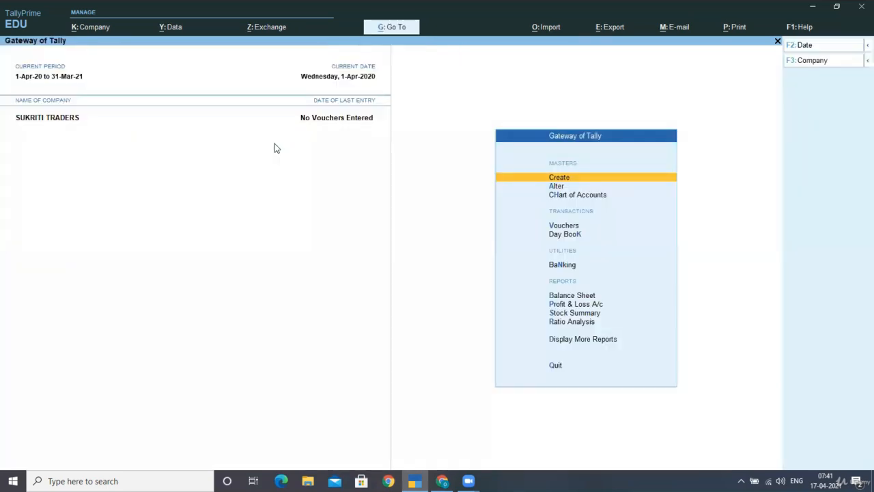
- From Create, go down to Payroll Masters and choose Employee Group
key("Down")
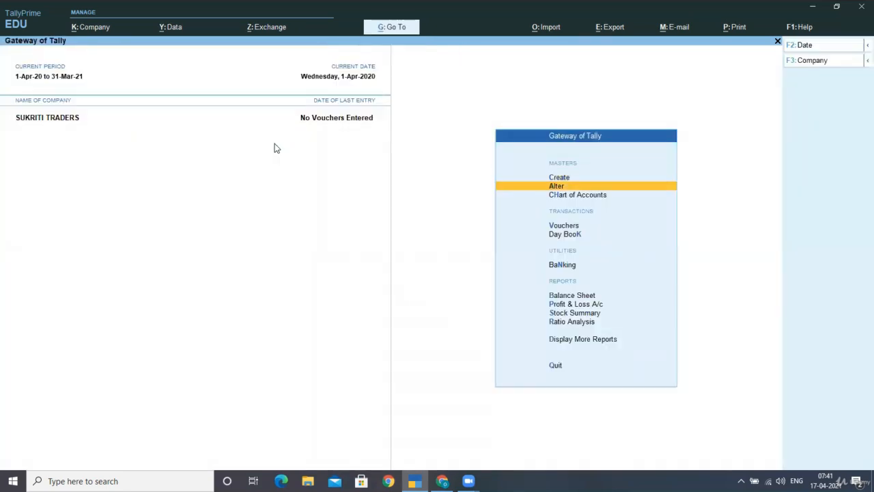
key("Up")
key("Return")
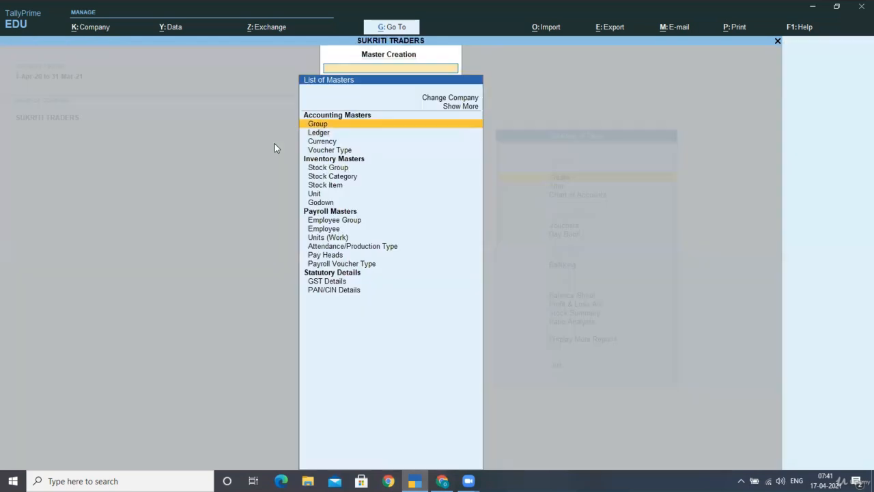
key("Down")
key("Down")
key("Down")
key("Down")
key("Down")
key("Down")
key("Down")
key("Down")
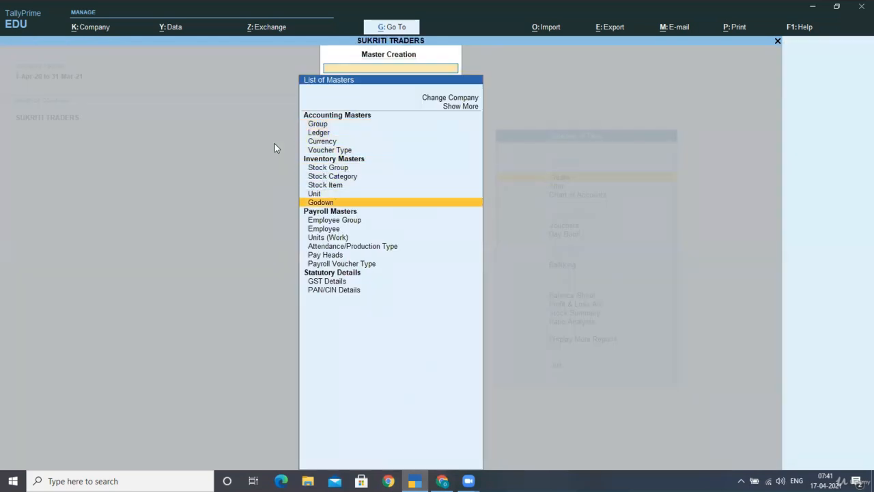
key("Down")
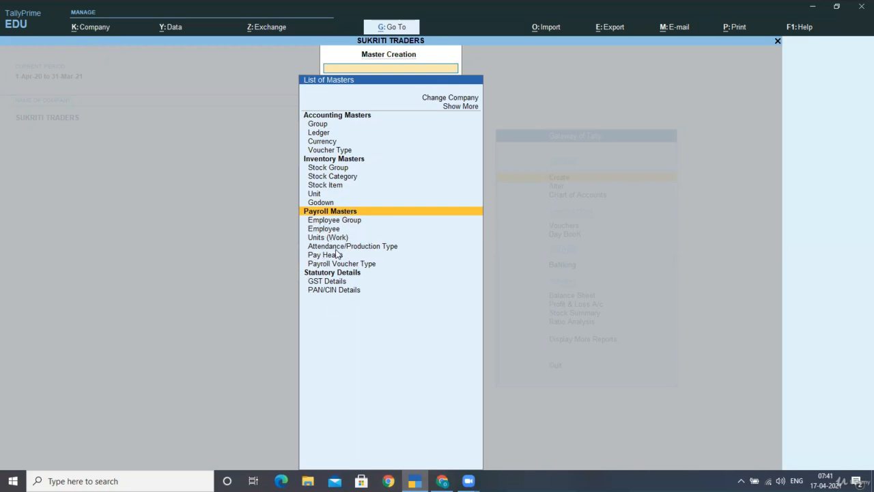
key("Down")
key("Down")
key("Down")
key("Down")
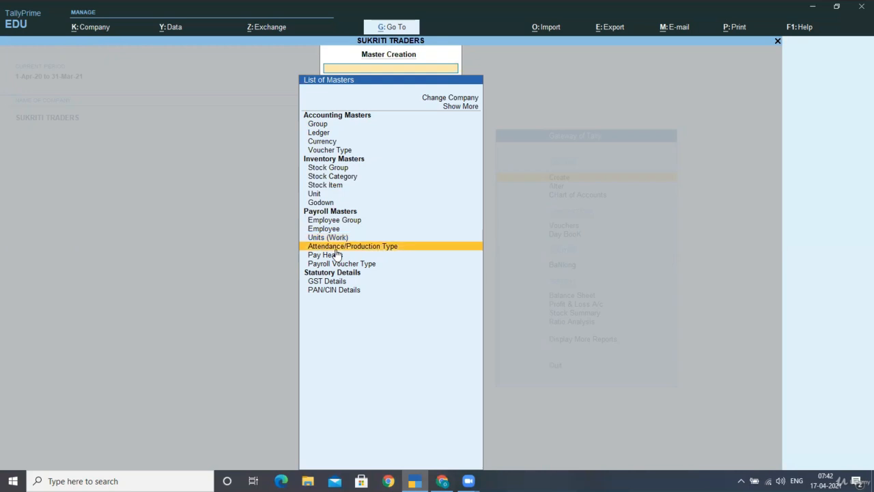
key("Down")
key("Down")
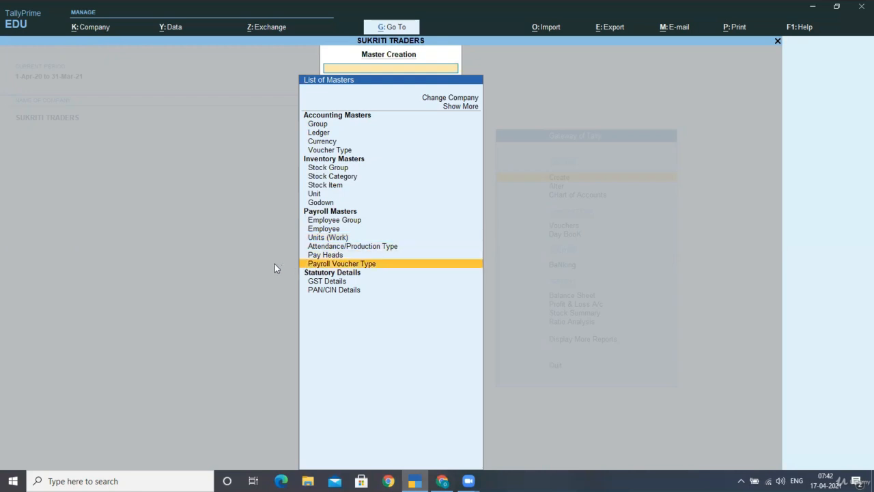
key("Up")
key("Up")
key("Up")
key("Up")
key("Up")
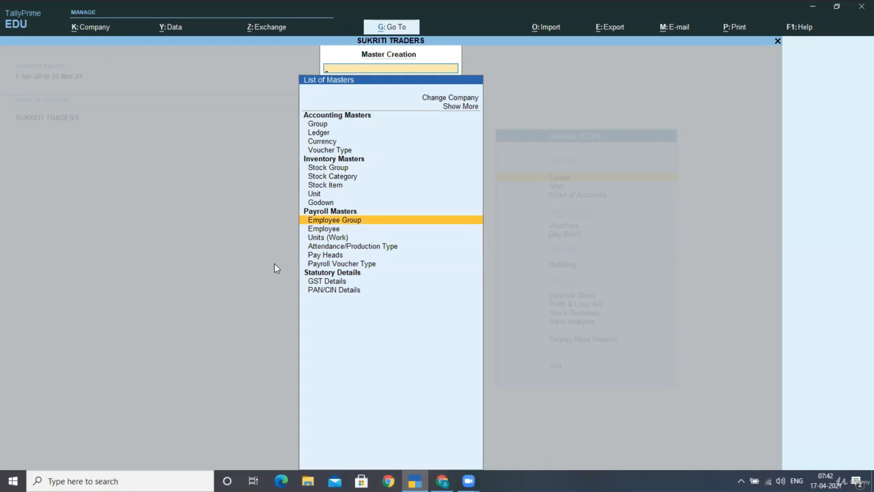
key("Return")
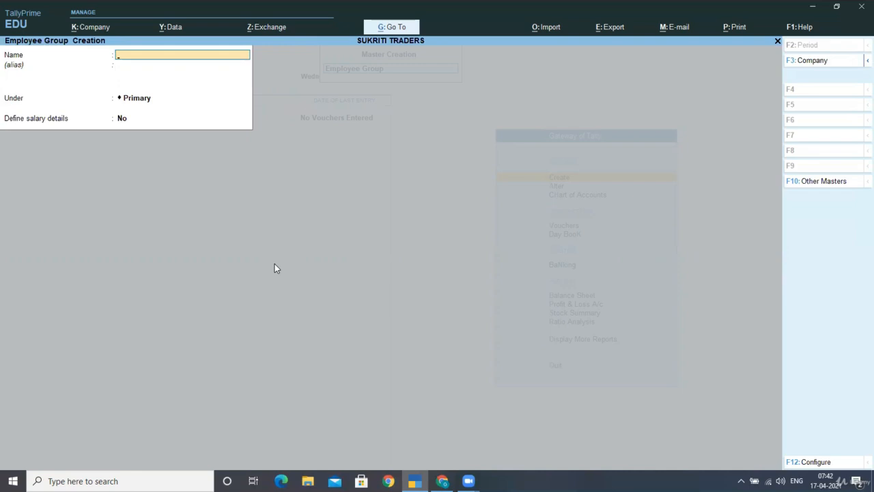
- Create the STAFF and WORKERS employee groups, both under Primary
type("STAFF")
key("Return")
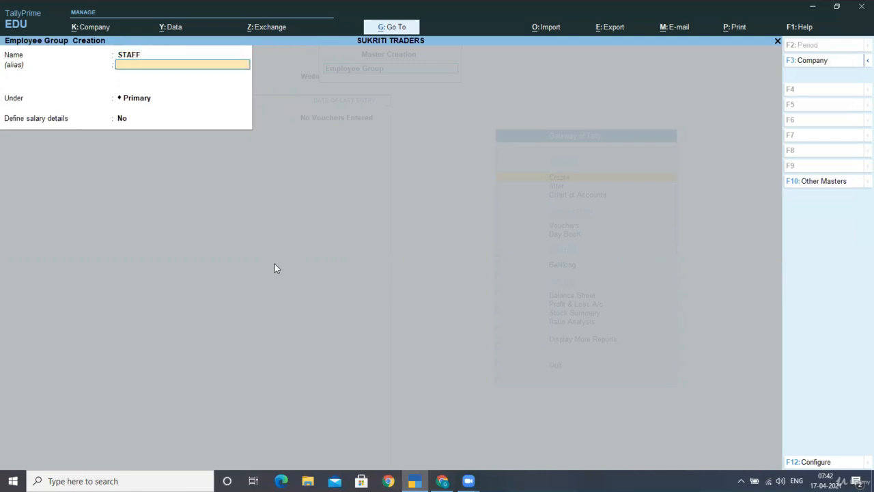
key("Return")
key("Return")
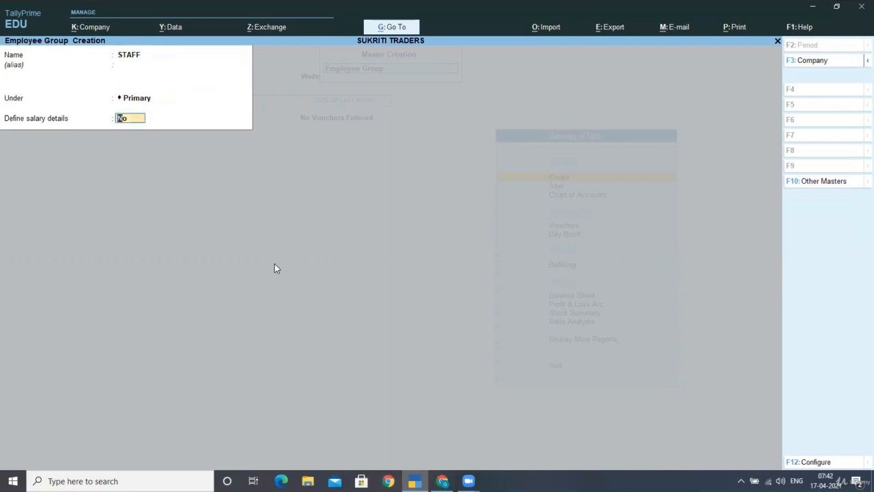
key("Return")
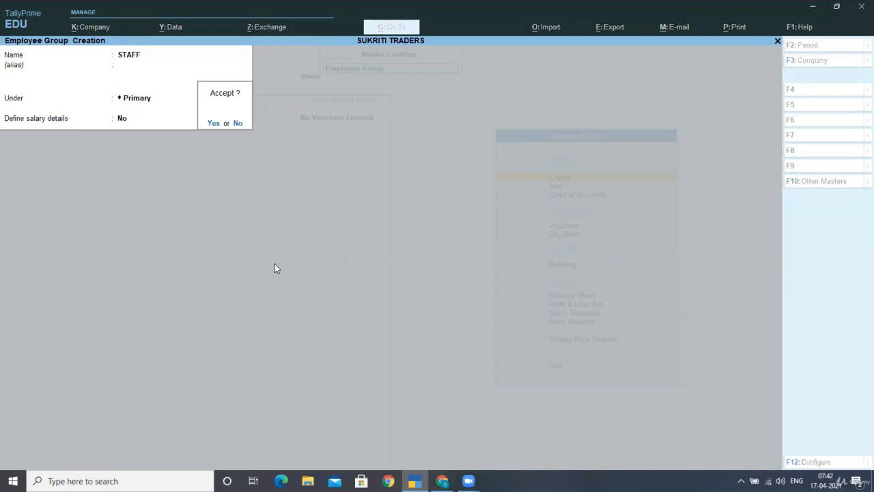
key("Return")
type("WORKERS")
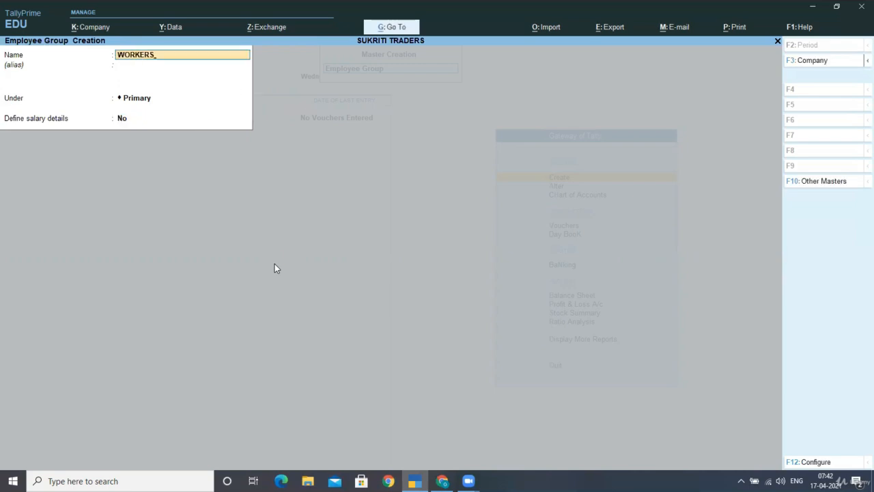
key("Return")
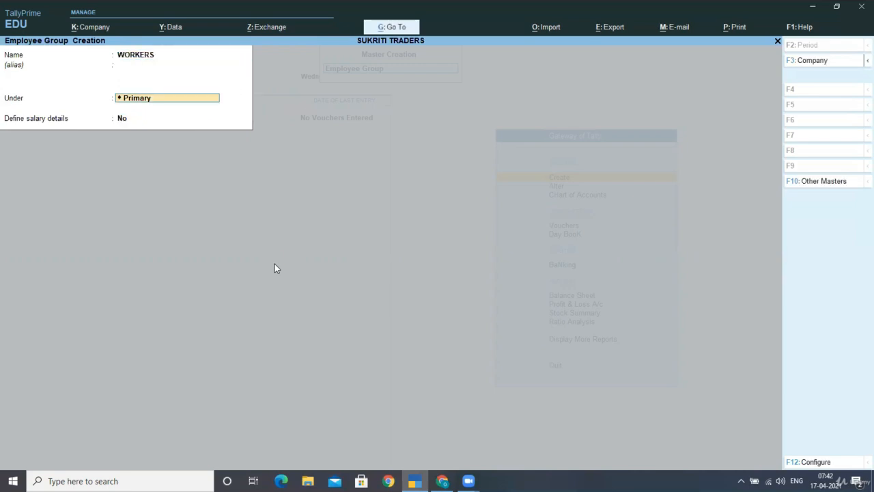
key("Return")
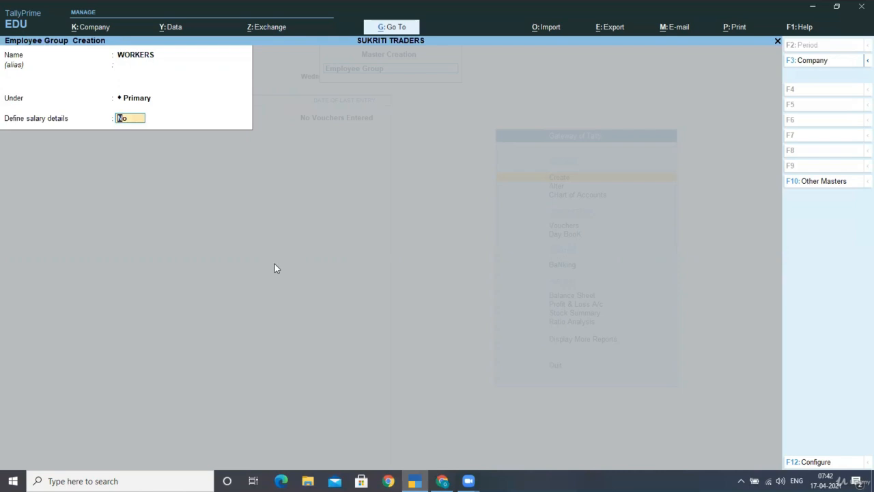
key("Return")
key("Return")
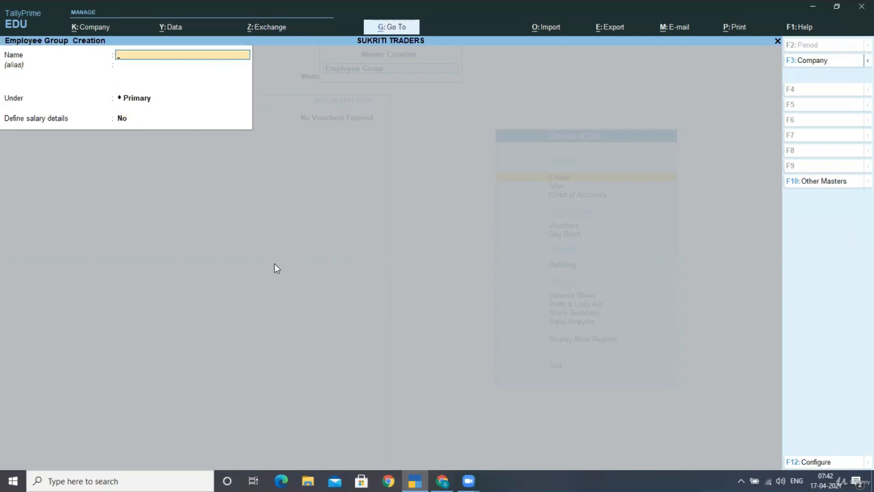
- Close the group form and start creating an Employee master
key("Escape")
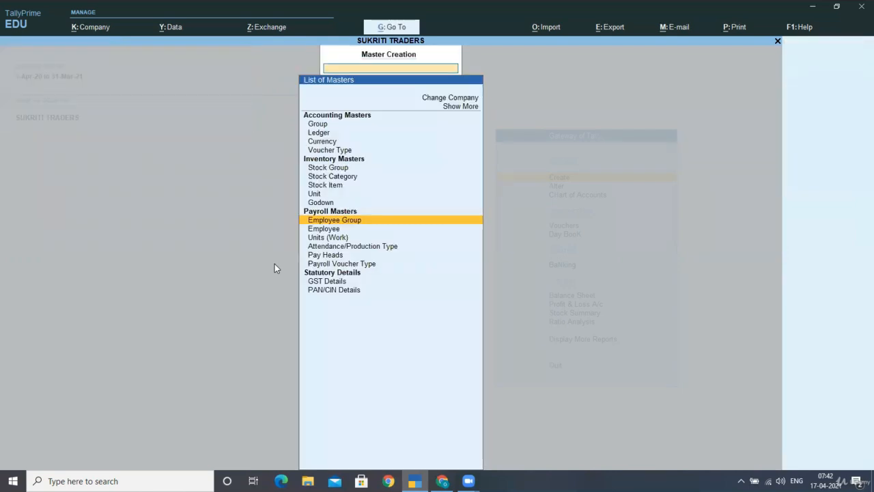
key("Down")
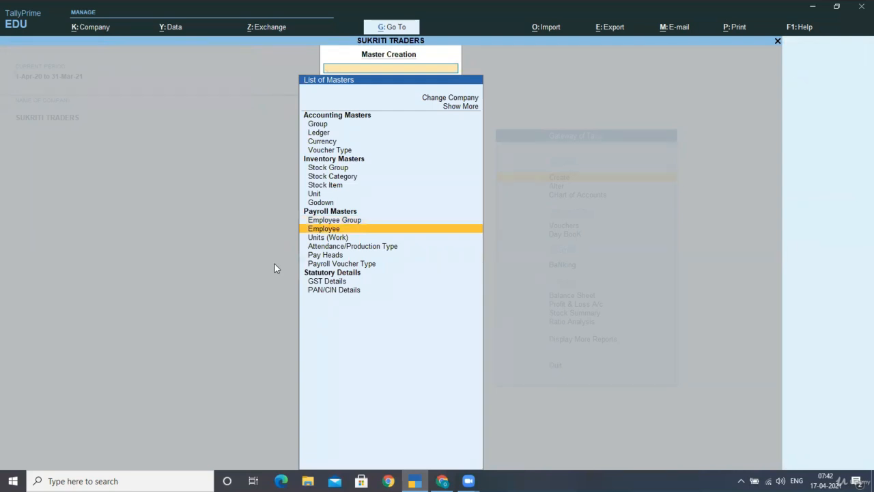
key("Return")
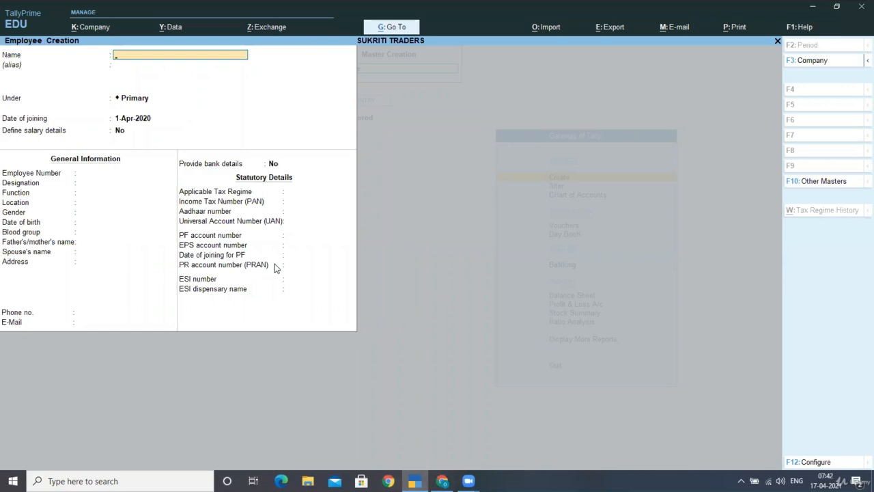
- Enter the employee's name under STAFF, joining 1-Apr-2020, and set Provide bank details to Yes
type("DANIAL")
key("Return")
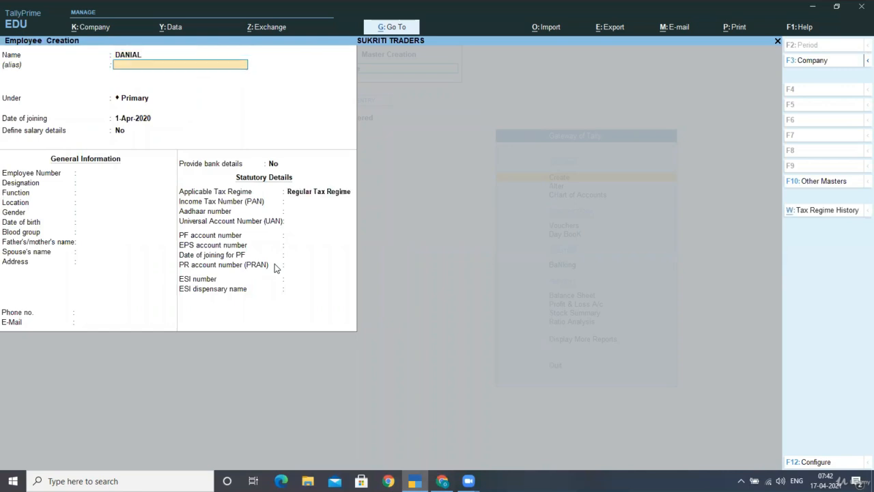
key("Return")
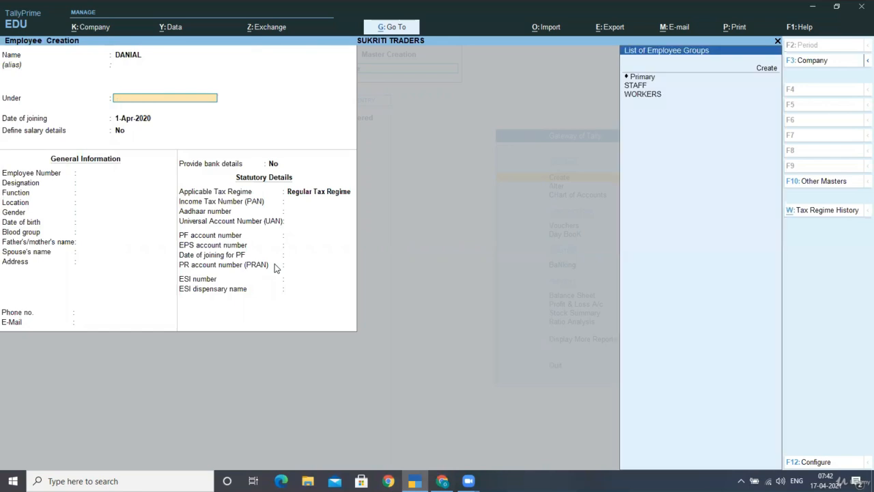
key("Down")
key("Return")
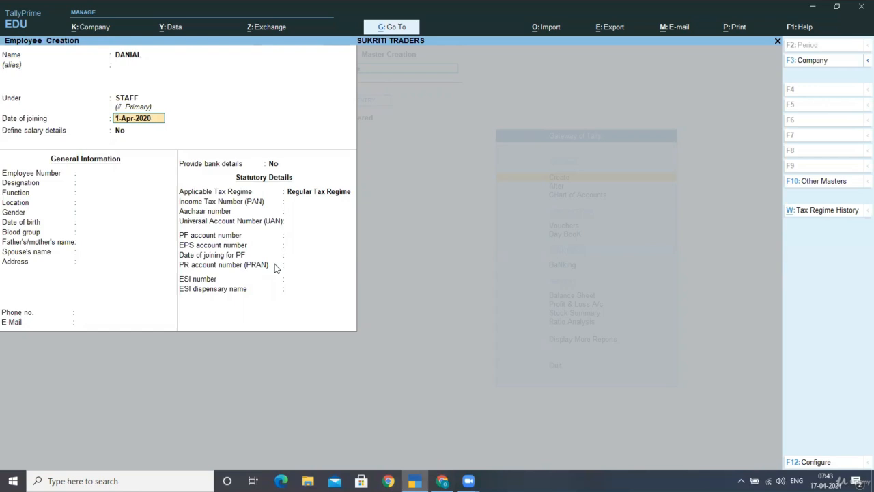
key("Return")
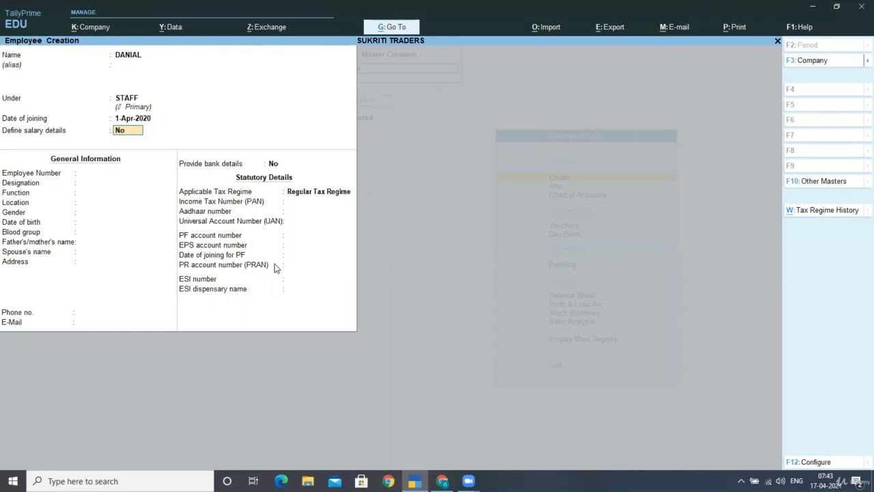
key("Return")
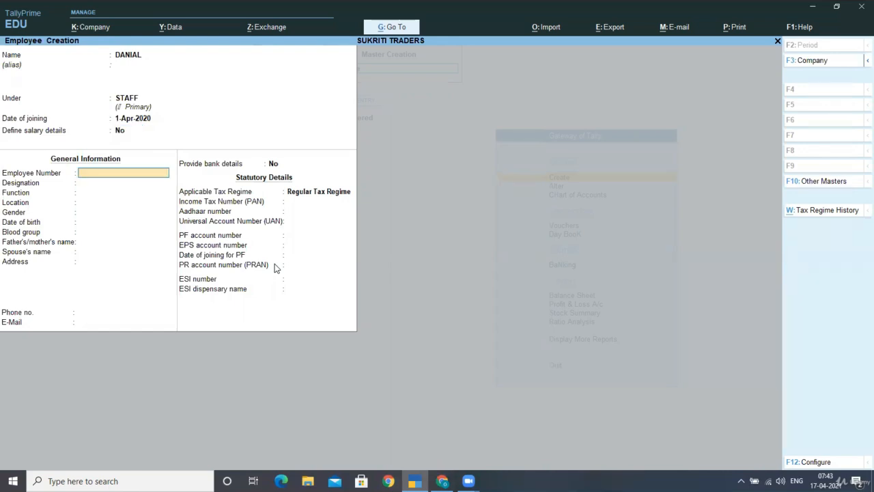
key("Return")
key("Return")
key("Return")
key("Return")
key("Return")
key("Return")
key("Return")
key("Return")
key("Return")
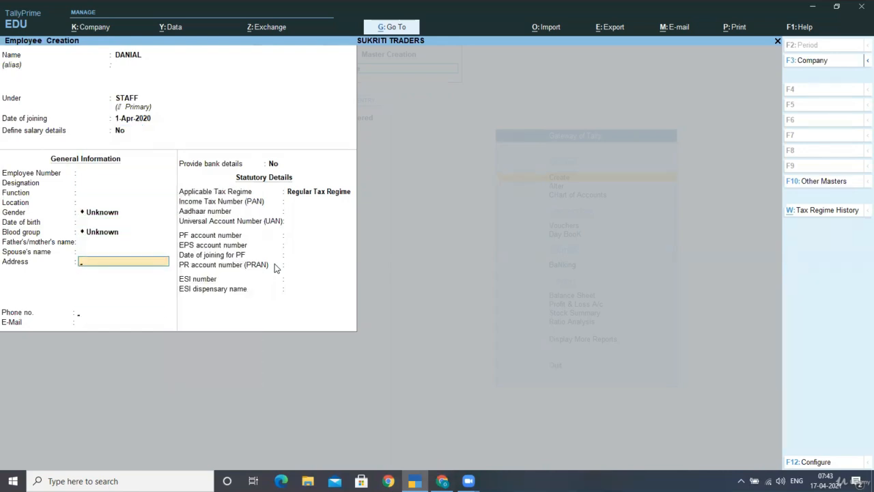
key("Return")
key("Return")
key("Return")
type("Y")
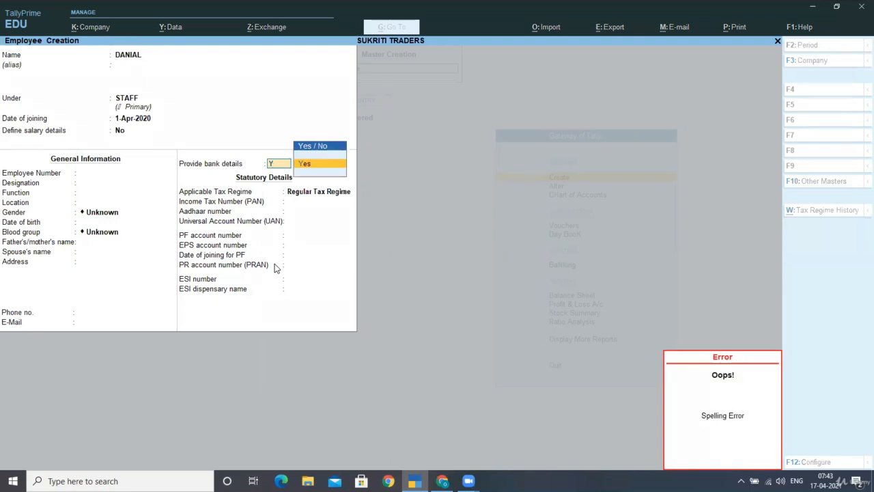
key("Return")
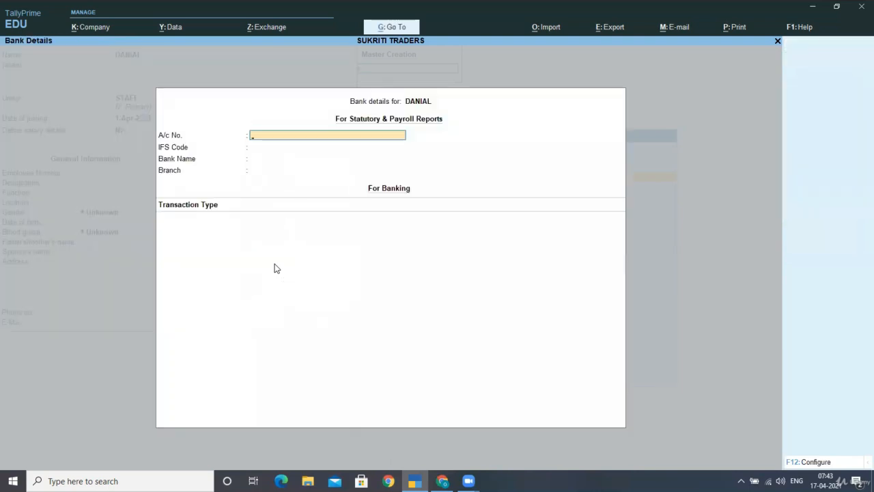
- Enter the employee's bank account number and IFS code 2113
key("Return")
type("2113")
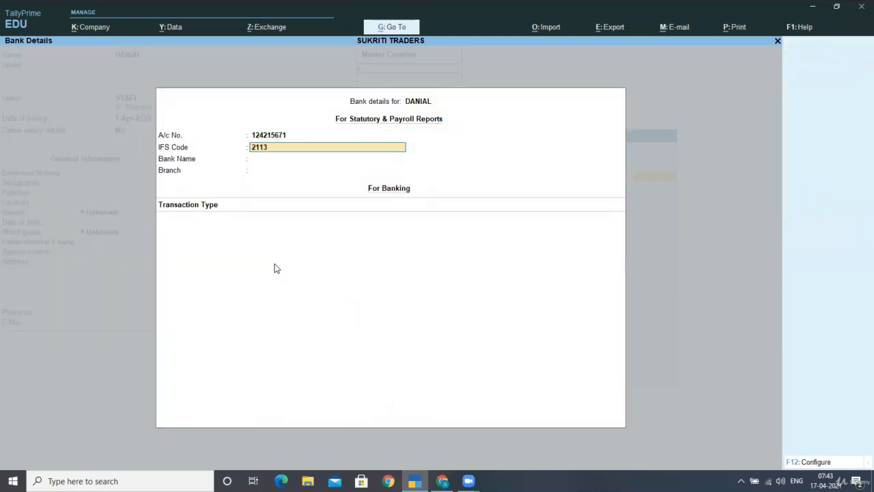
key("Return")
- Create the new bank SBI with branch JYUOTI ROAD and end the transaction type list
key("Return")
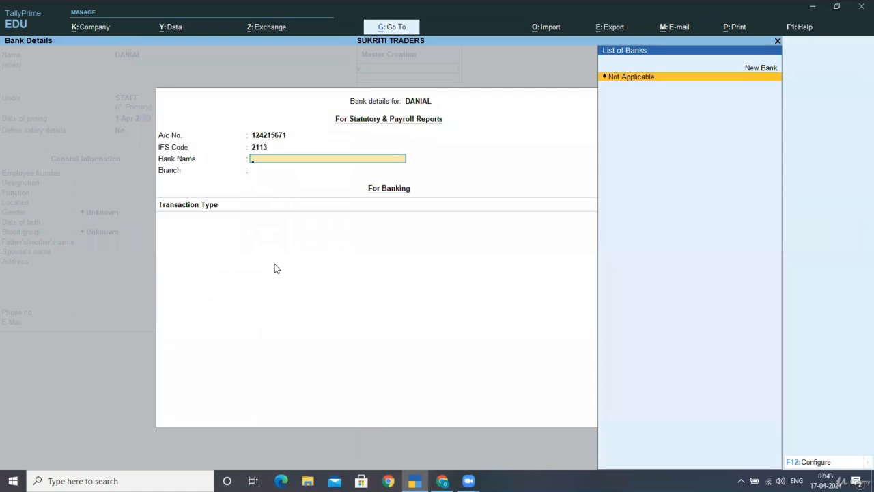
key("Up")
key("Return")
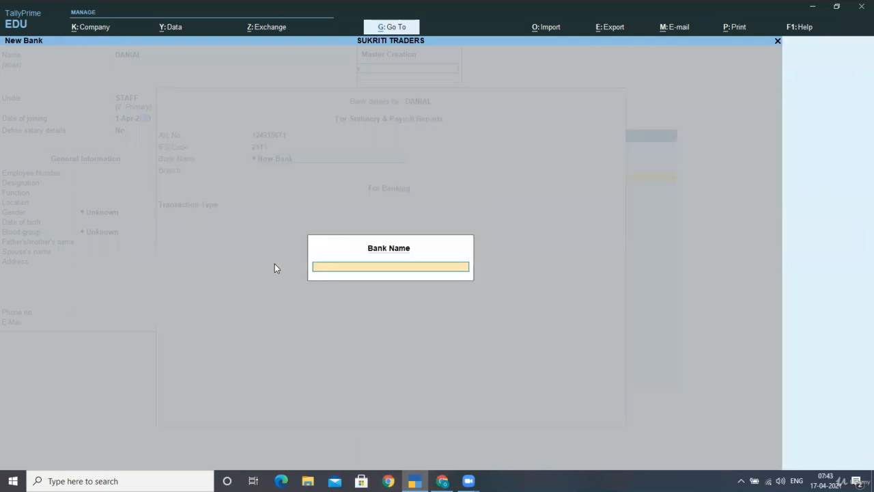
type("SBI")
key("Return")
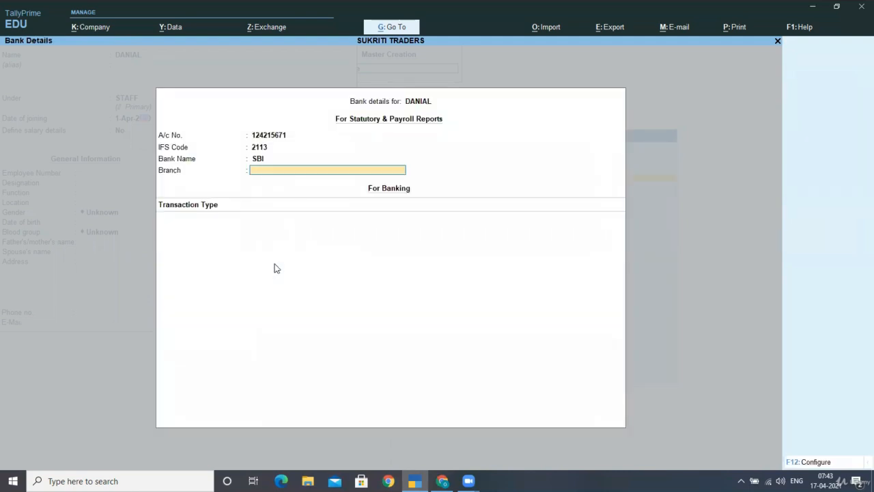
type("JYUOTI ROAD")
key("Return")
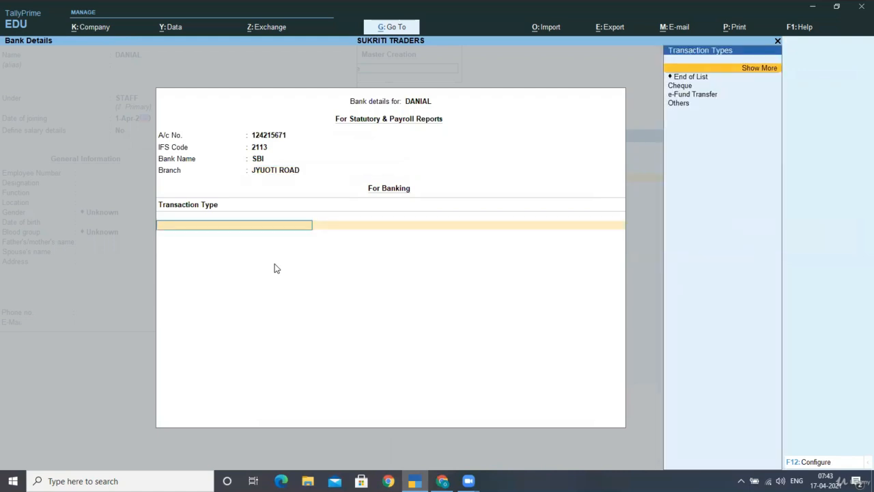
key("Down")
key("Down")
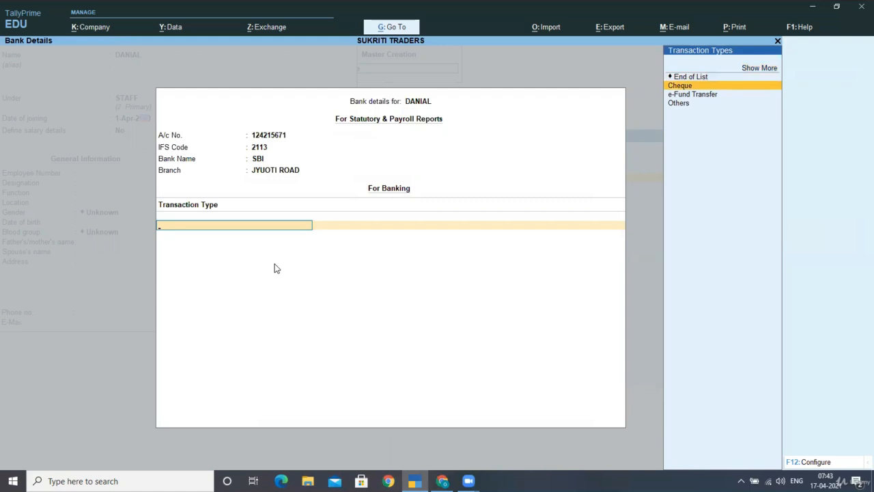
key("Down")
key("Down")
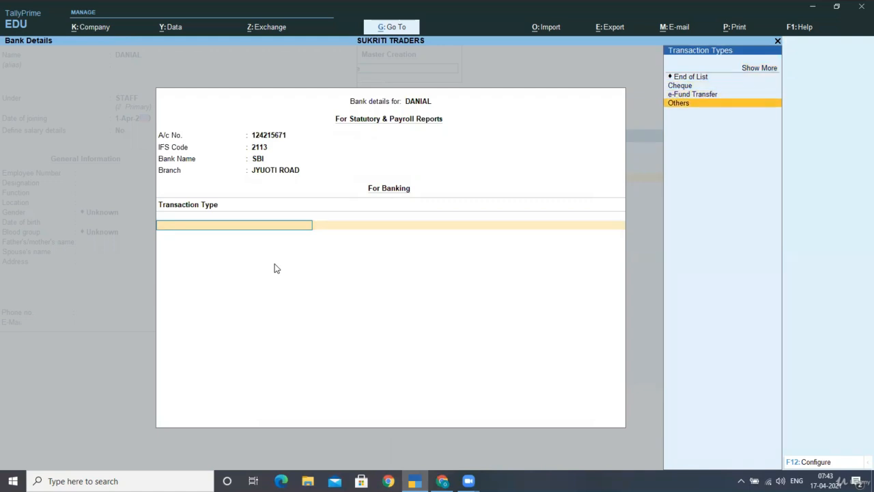
key("Up")
key("Up")
key("Up")
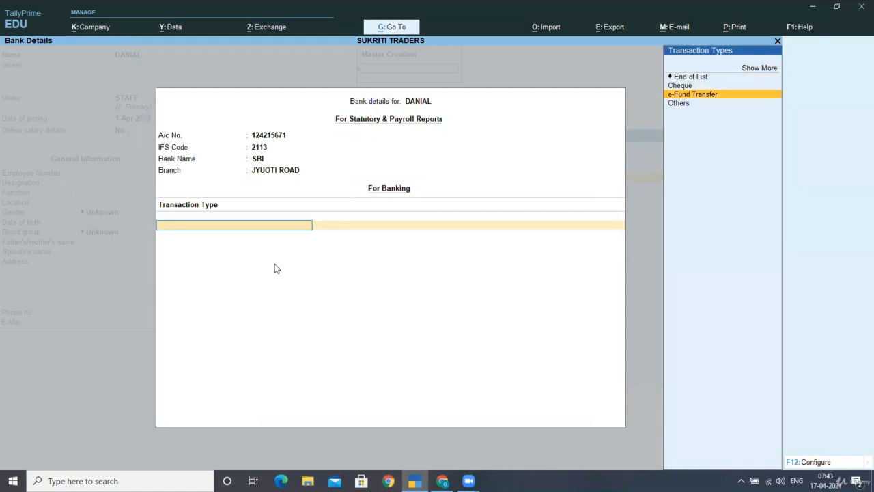
- Keep the Regular Tax Regime, skip the PAN, PF and ESI fields, and save the employee
key("Return")
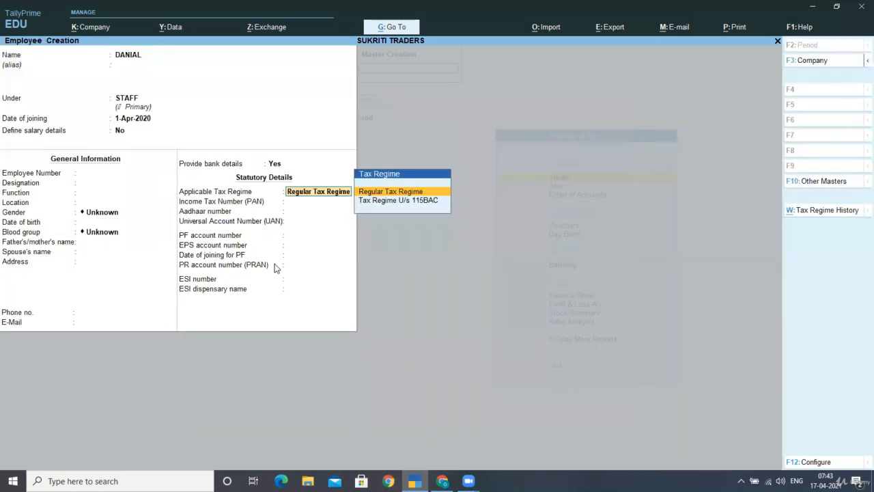
key("Return")
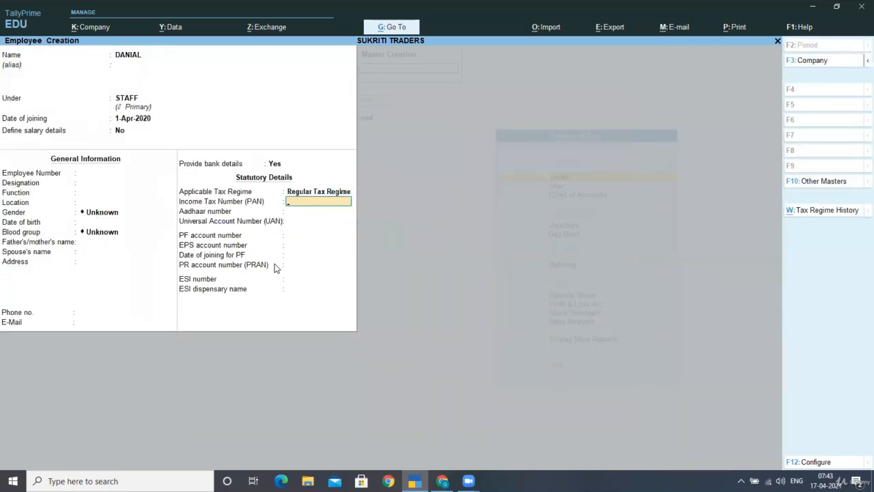
key("Return")
key("Return")
key("Return")
key("Return")
key("Return")
key("Return")
key("Return")
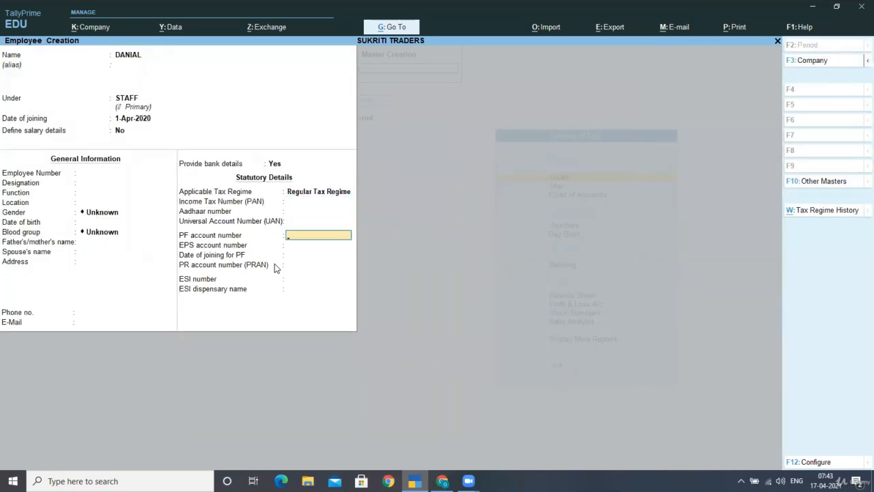
key("Return")
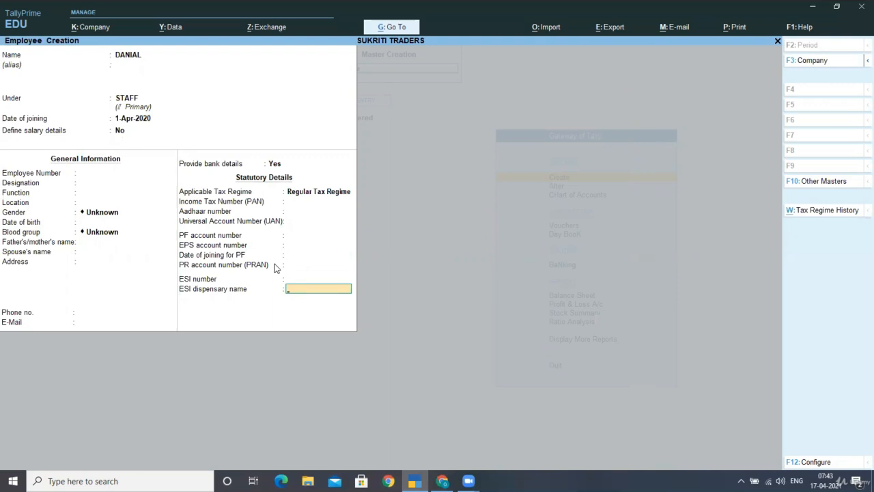
key("Return")
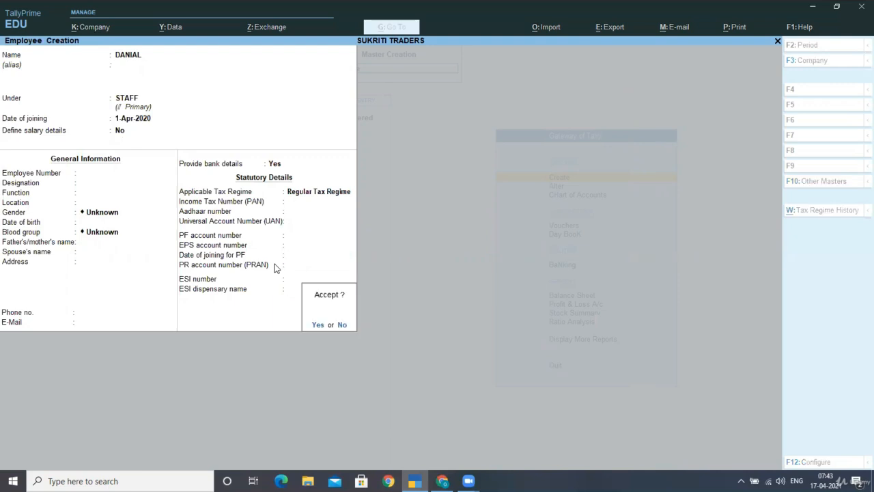
key("Return")
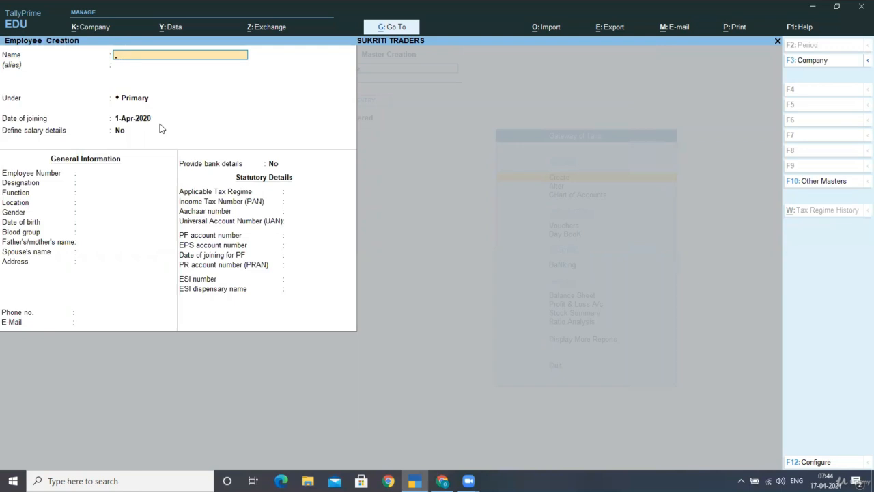
- Enter another employee's name under STAFF and set Provide bank details to Yes
type("PREETI")
key("Return")
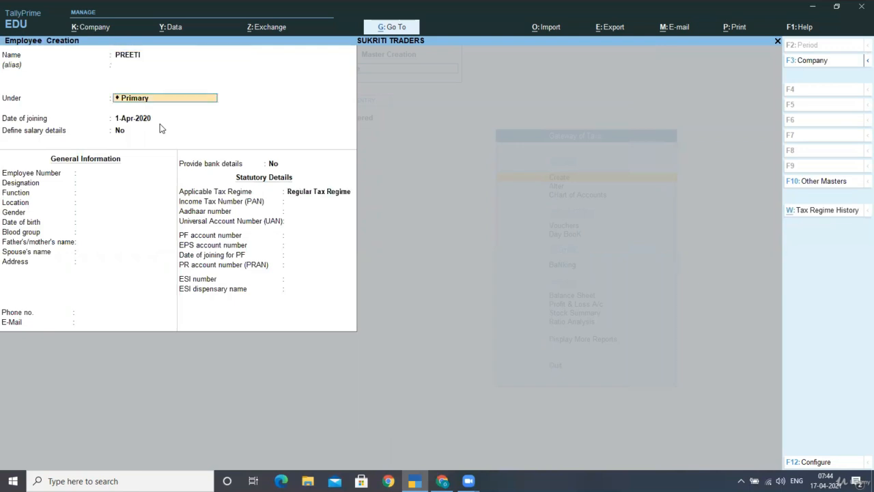
type("S")
key("Return")
key("Return")
key("Return")
key("Return")
key("Return")
key("Return")
key("Return")
key("Return")
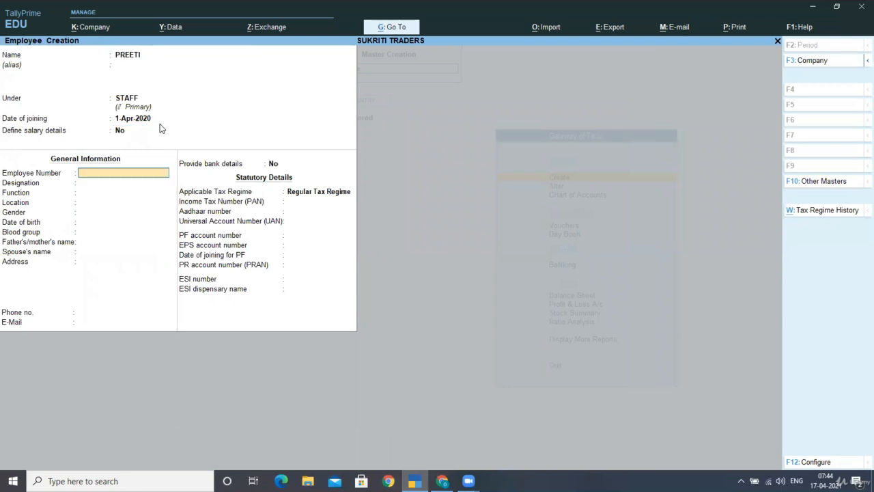
key("Return")
key("Return")
key("Return")
key("Return")
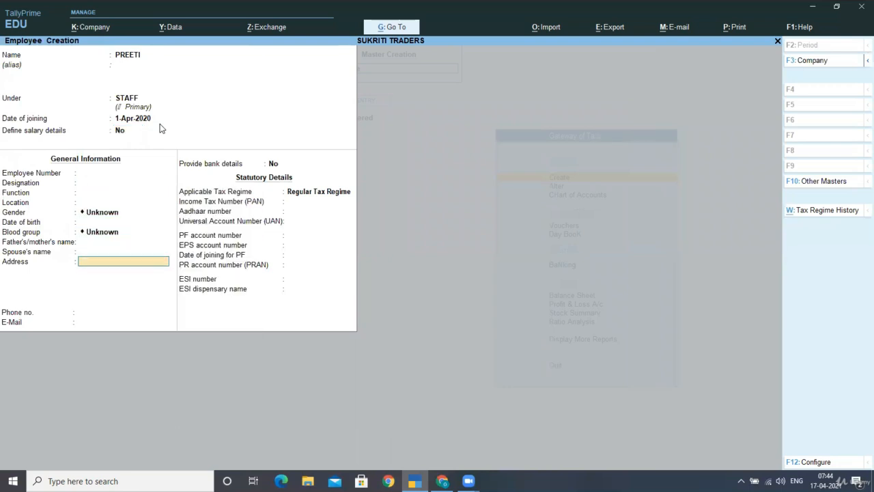
key("Return")
key("Return")
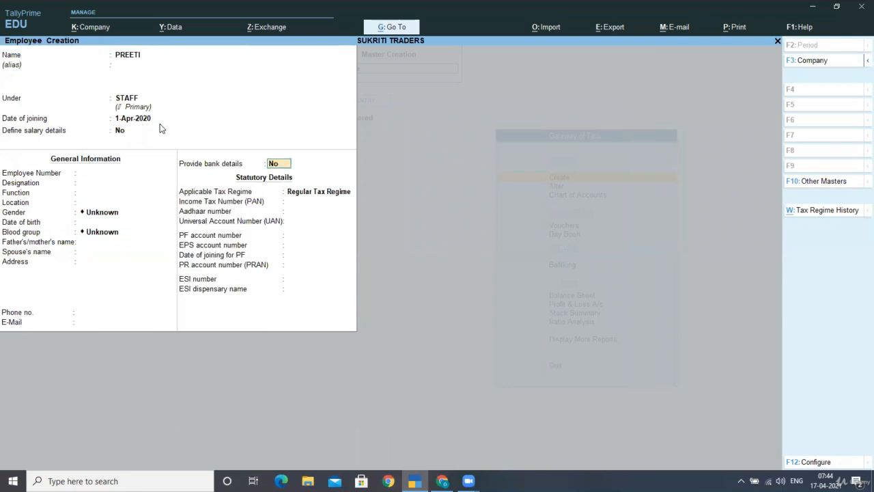
type("YES")
- Enter this employee's bank account number and IFS code 21312
key("Return")
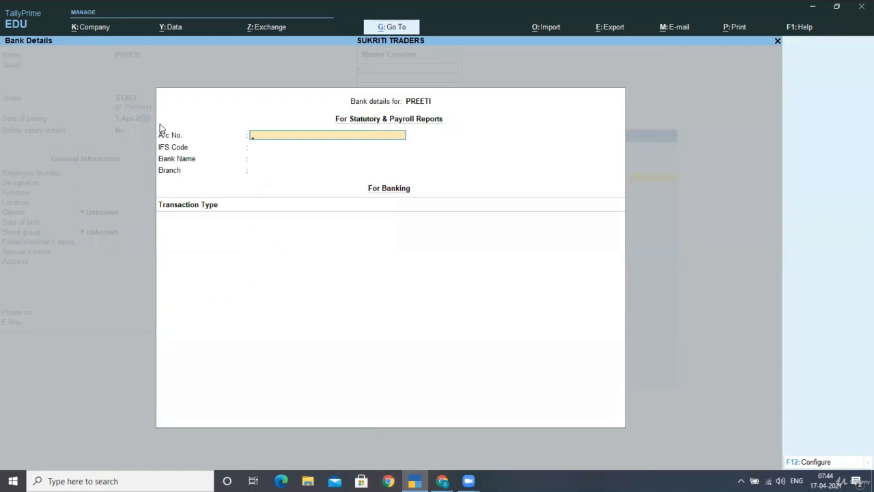
key("Return")
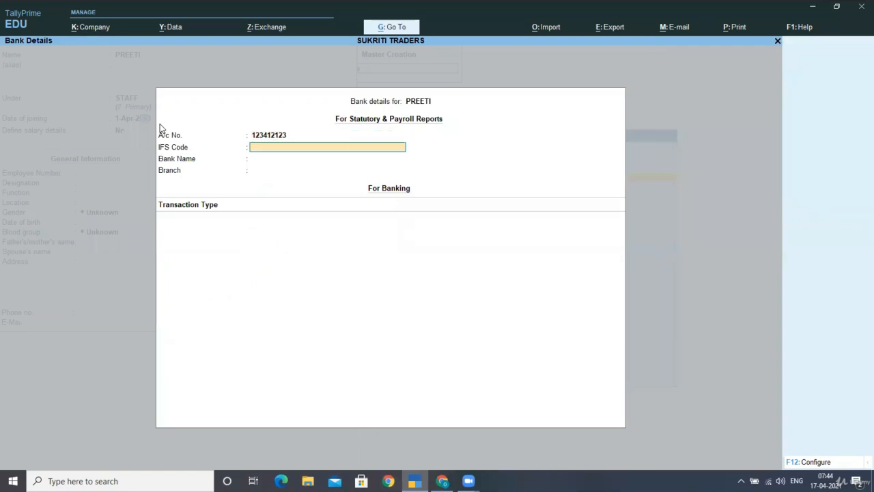
type("21312")
key("Return")
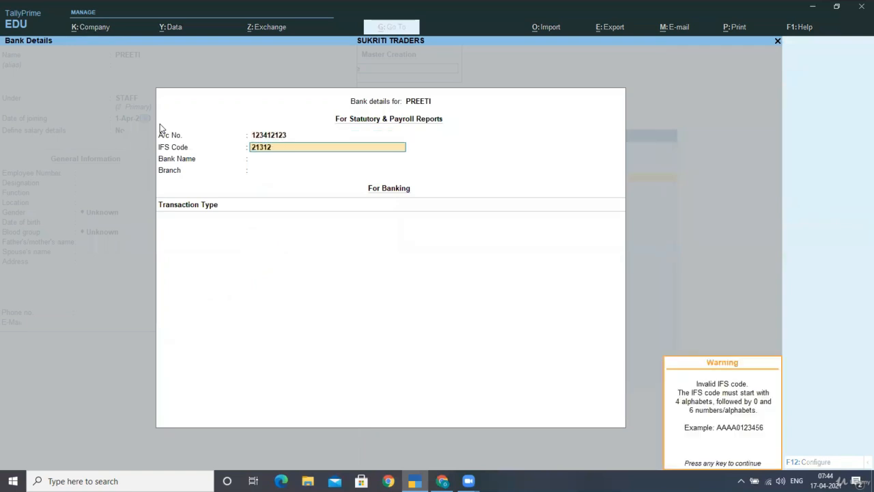
key("Return")
- Create bank SBI with branch JYOTI NAGAR and save the employee with Ctrl+A
key("Up")
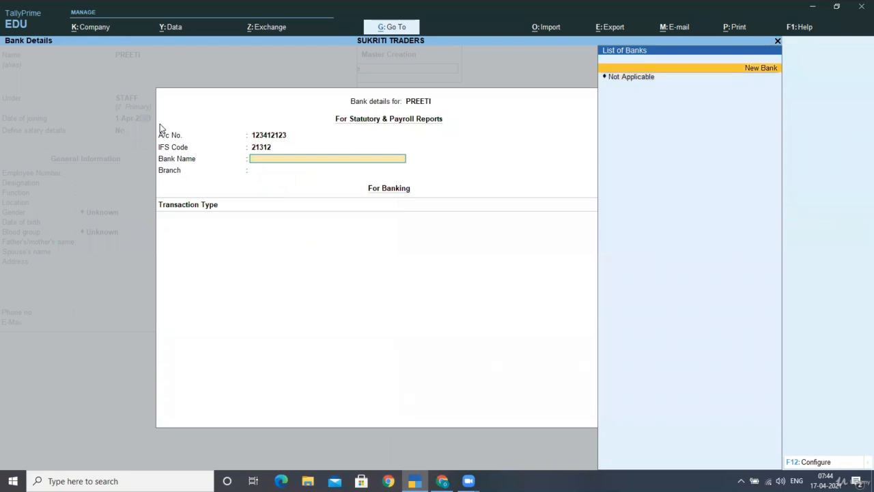
key("Return")
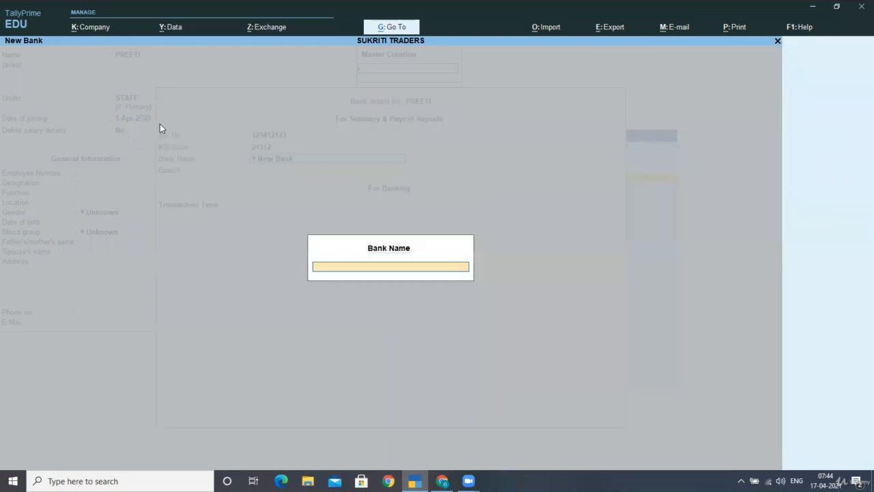
type("SBI")
key("Return")
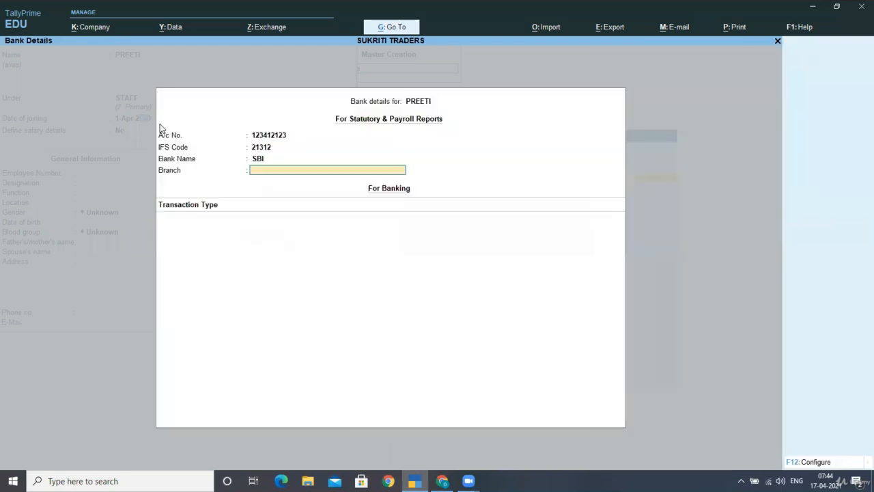
type("JYOTI NAGAR")
key("Return")
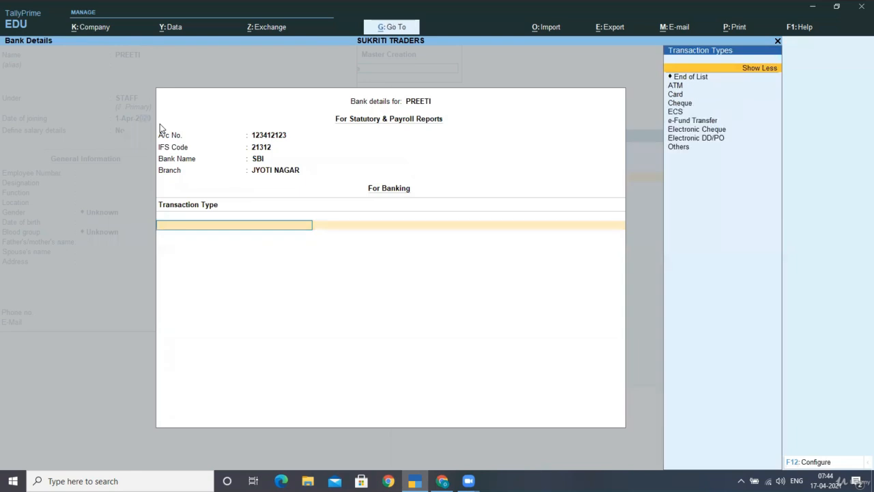
key("Return")
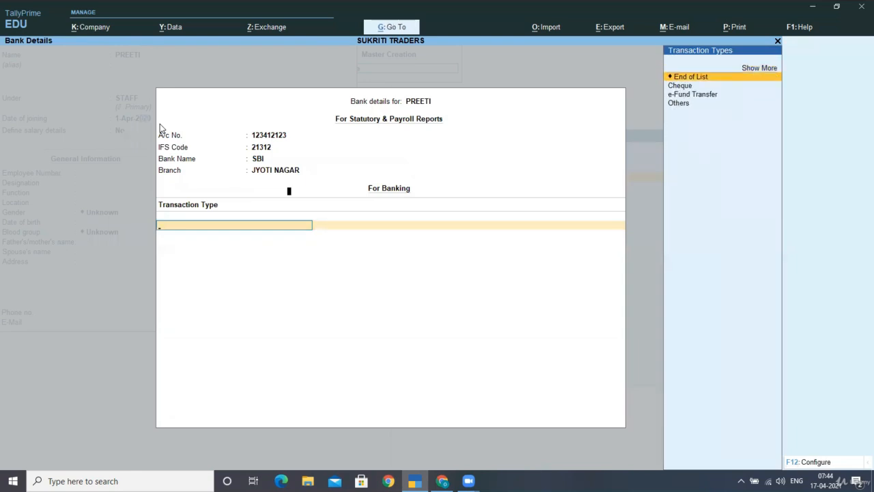
key("Return")
key("ctrl+a")
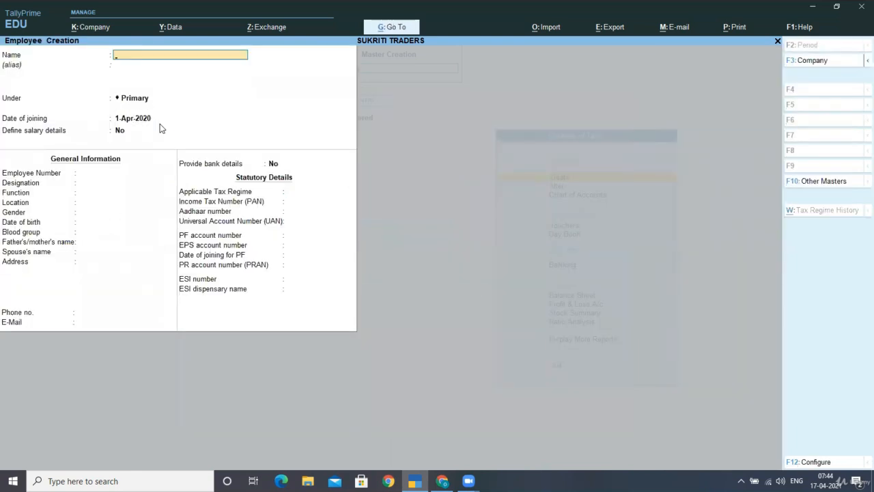
- Enter the new employee's name and assign them to the WORKERS group
type("JOSEPH")
key("Return")
key("Return")
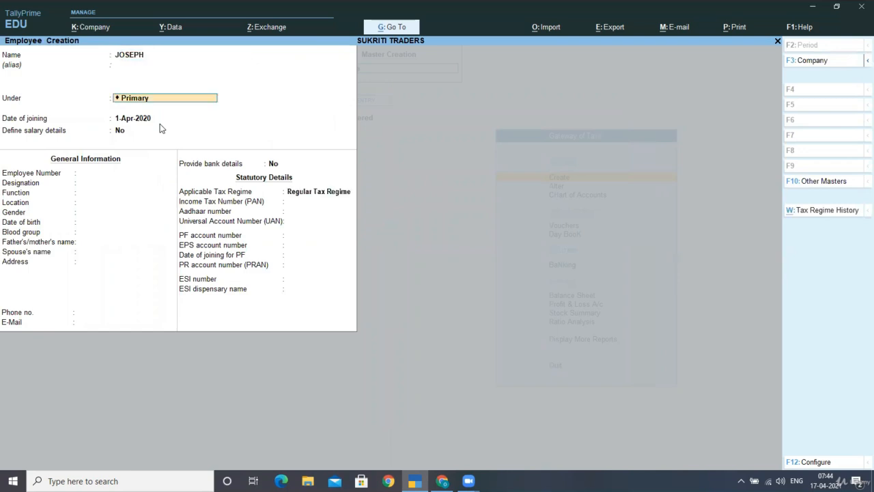
type("W")
key("Return")
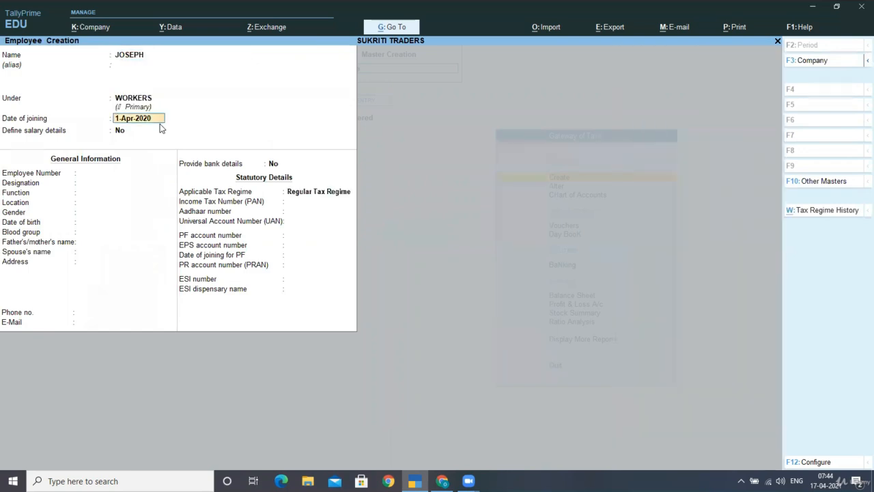
key("Return")
key("Return")
key("Return")
key("Return")
key("Return")
key("Return")
key("Return")
key("Return")
key("Return")
key("Return")
key("Return")
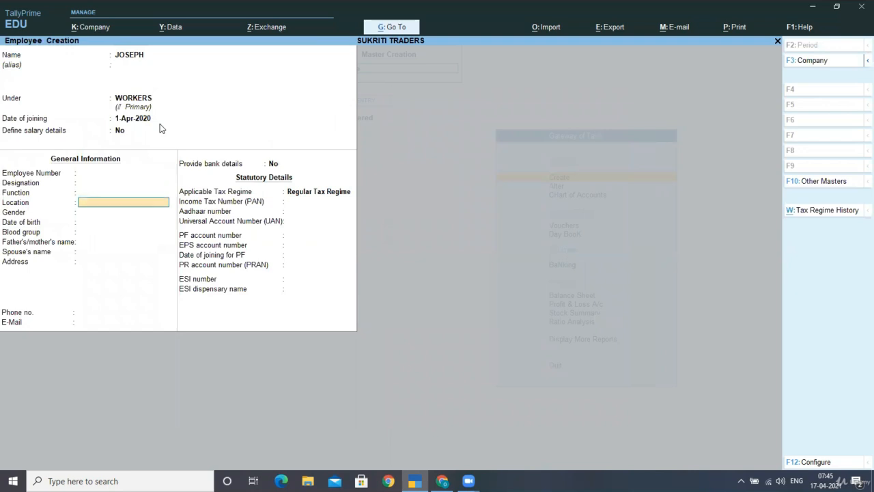
- Turn on bank details, record the employee's bank account number, and keep Regular Tax Regime
key("Return")
key("Return")
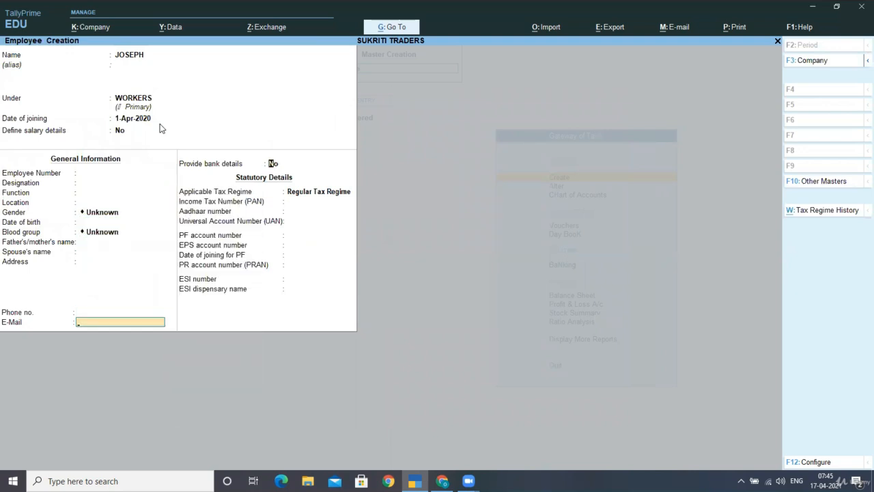
key("y")
key("Return")
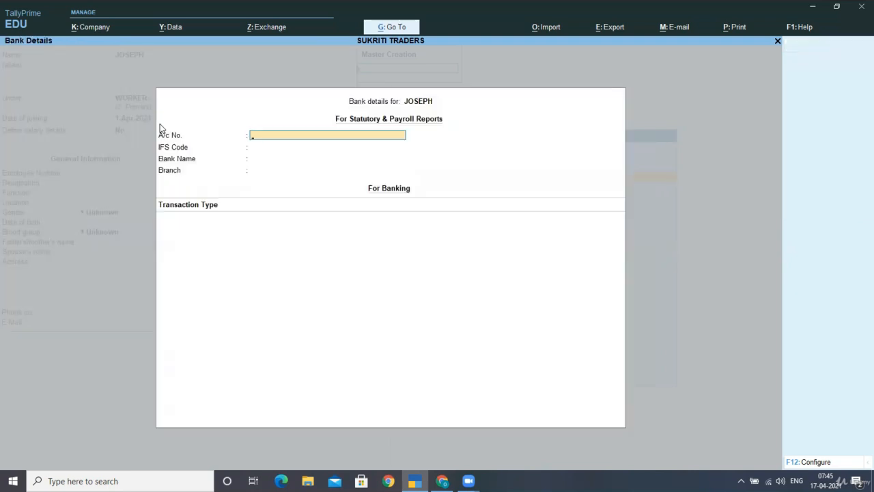
key("Return")
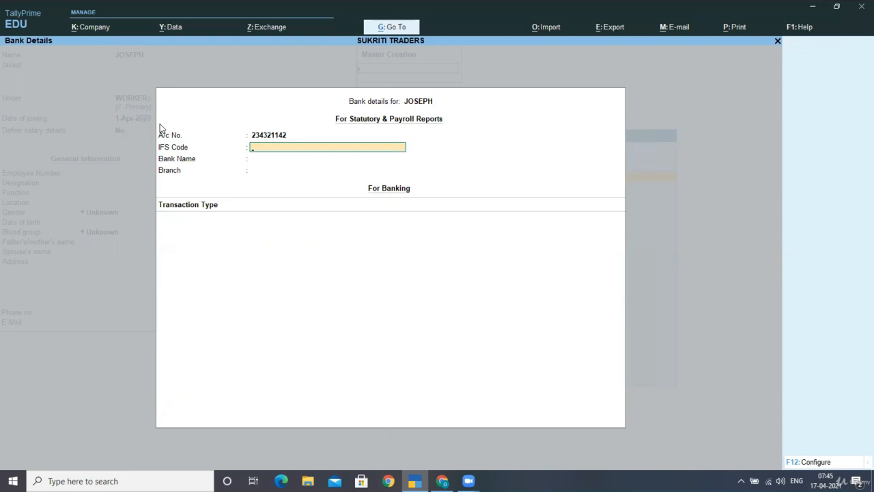
key("Return")
key("Return")
key("Return")
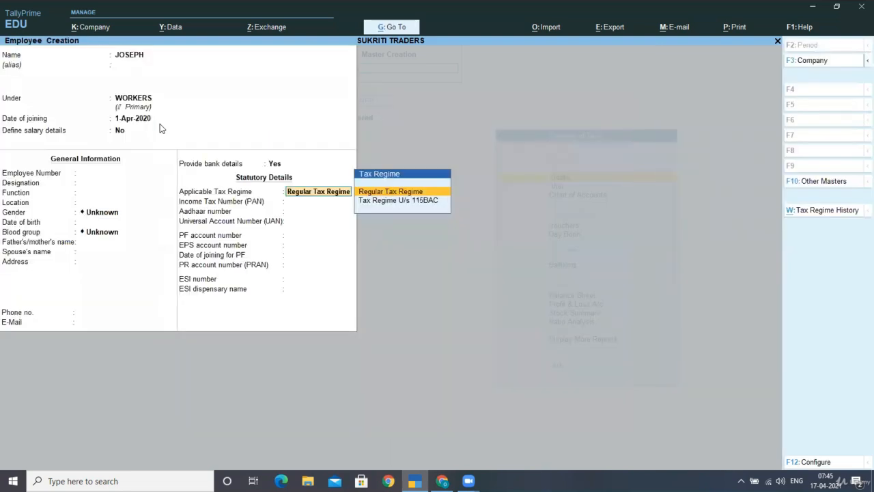
key("Return")
key("ctrl")
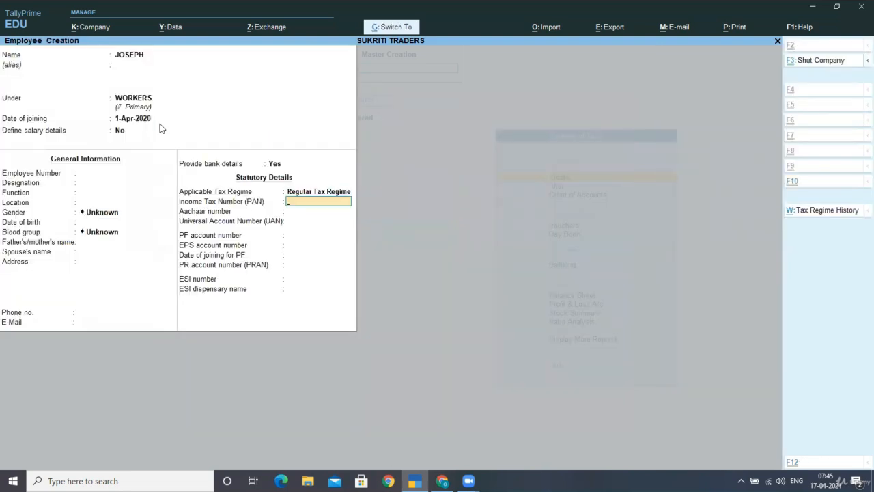
- Save the employee, then start another one named and placed under WORKERS
key("ctrl+a")
type("SUKRITI")
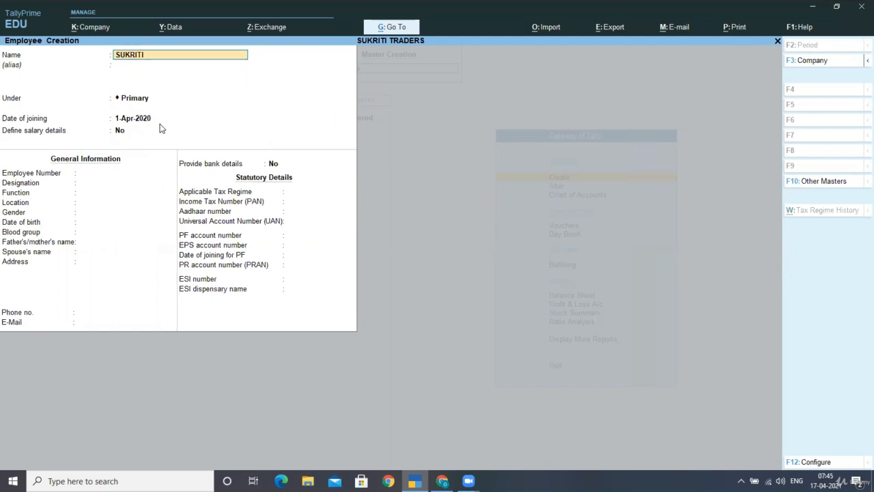
key("Return")
key("Return")
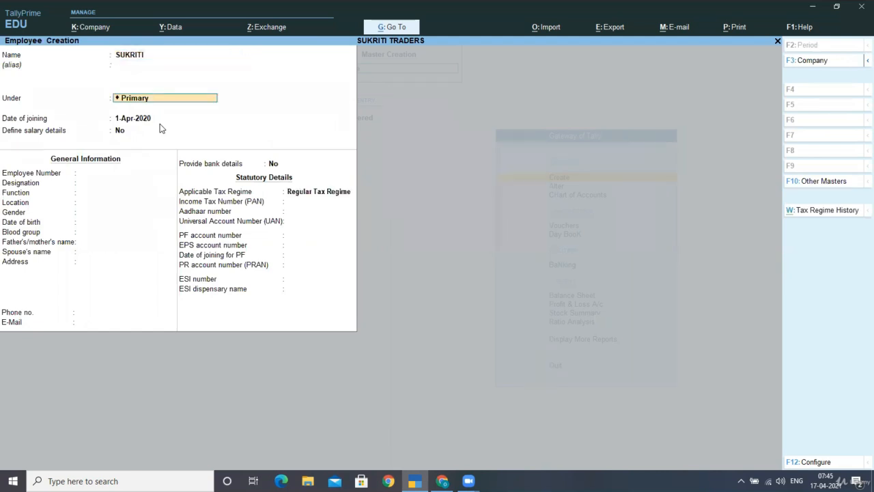
type("W")
key("Return")
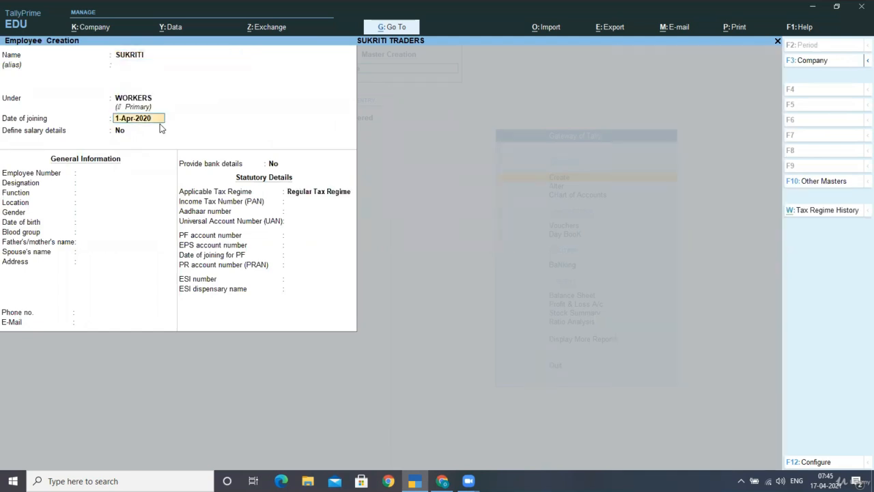
key("Return")
key("Return")
key("Return")
key("Return")
key("Return")
key("Return")
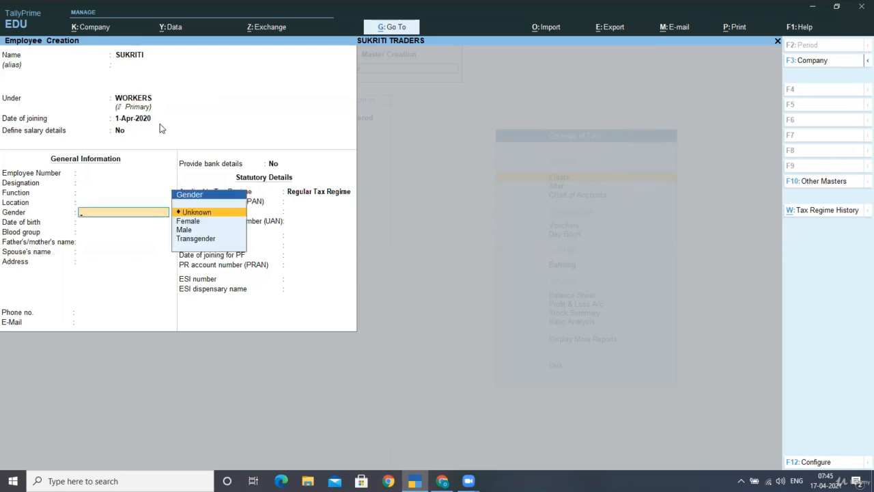
key("Return")
key("Return")
key("Return")
key("Return")
key("Return")
key("Return")
key("Return")
key("Return")
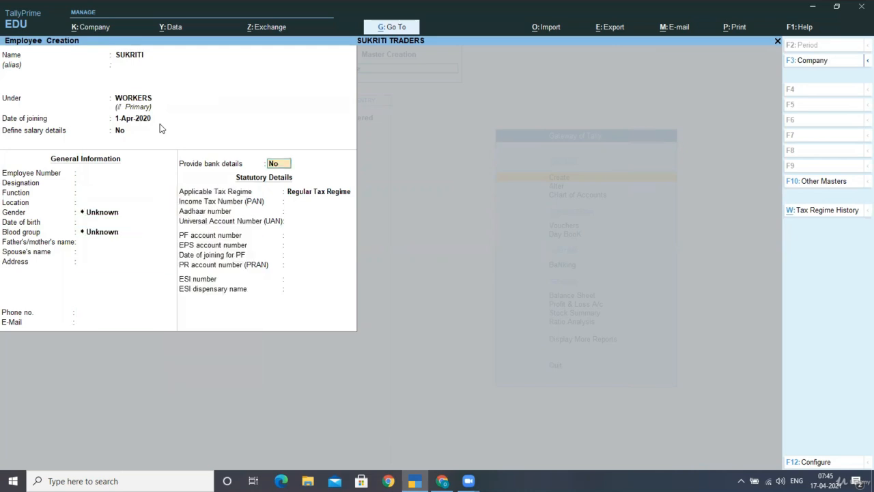
- Enable bank details with the account number, save under Regular Tax Regime, and exit the blank form
key("y")
key("Return")
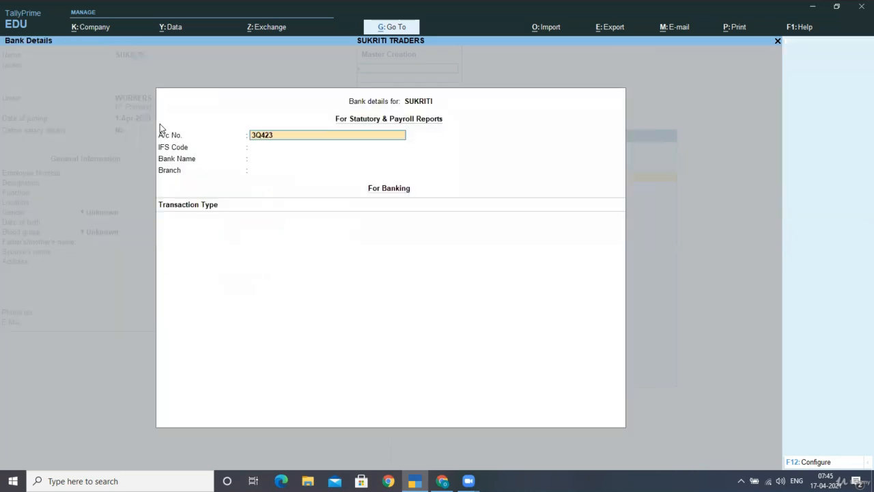
key("Return")
key("Return")
key("Return")
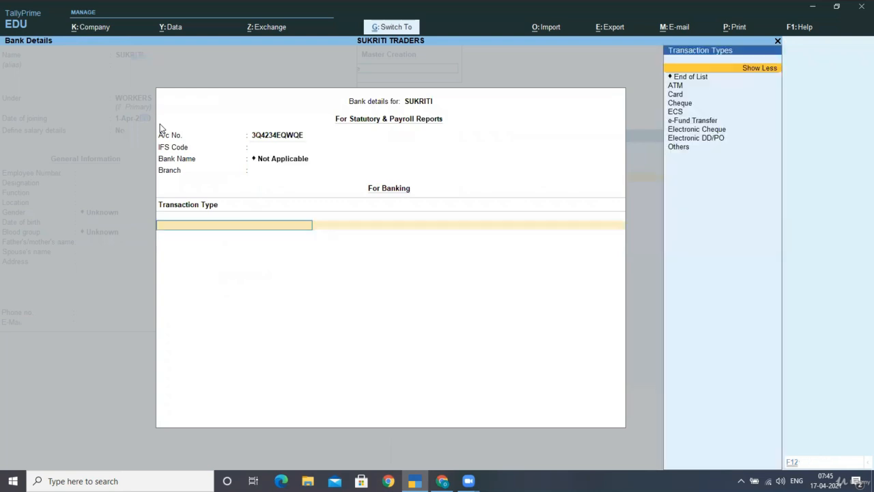
key("Return")
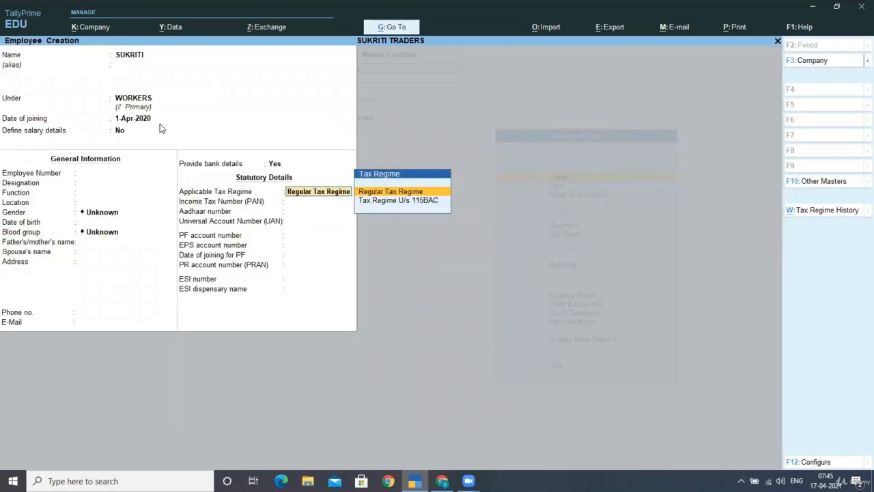
key("Return")
key("ctrl+a")
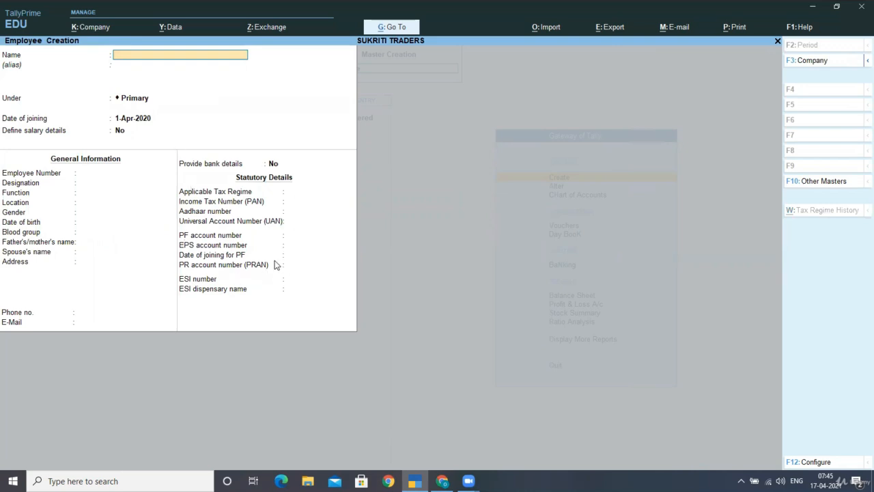
key("Escape")
- Confirm quitting employee creation and start a new Units (Work) master from Payroll Masters
key("y")
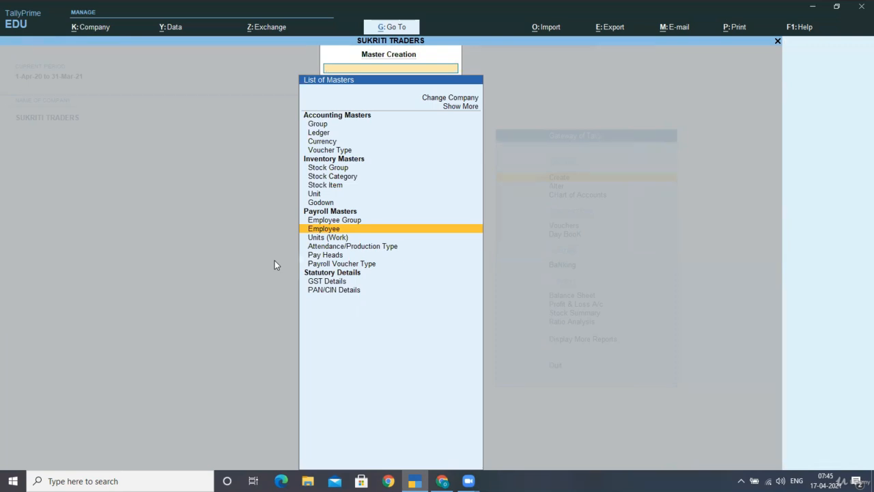
key("Down")
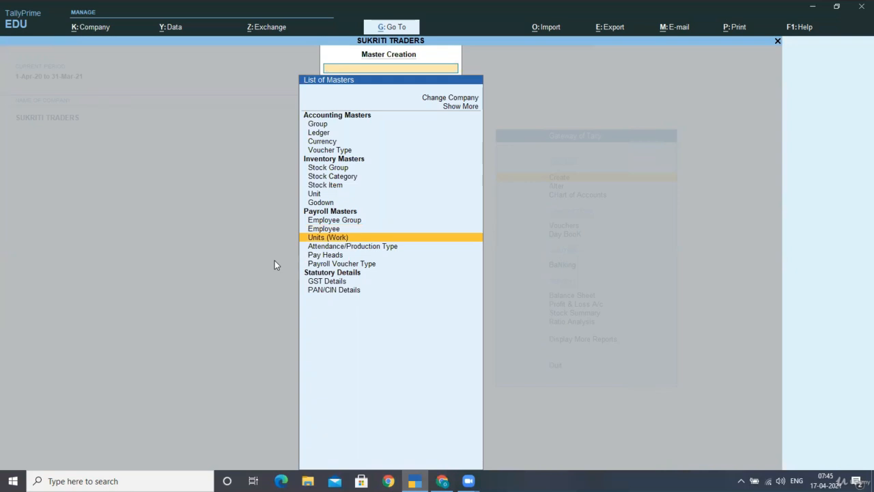
key("Return")
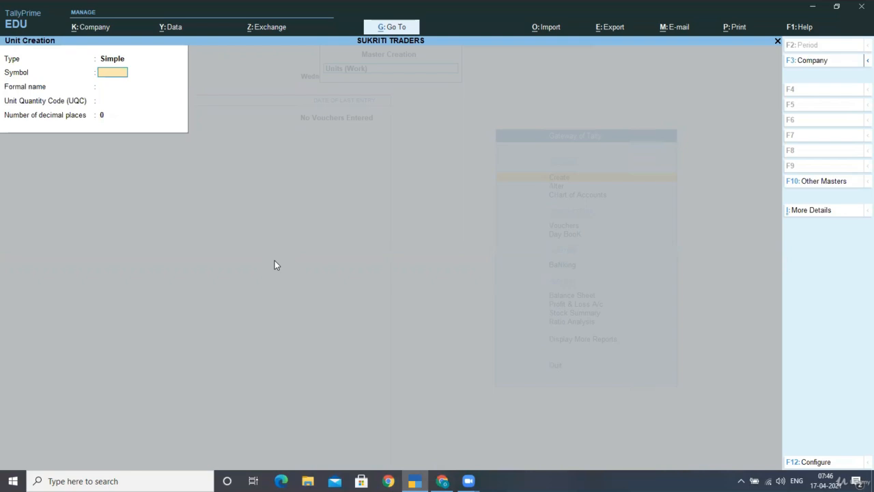
- Create work unit H (HOURS), turning off unit quantity codes and decimal places in configuration
type("H")
key("Return")
type("HOURS")
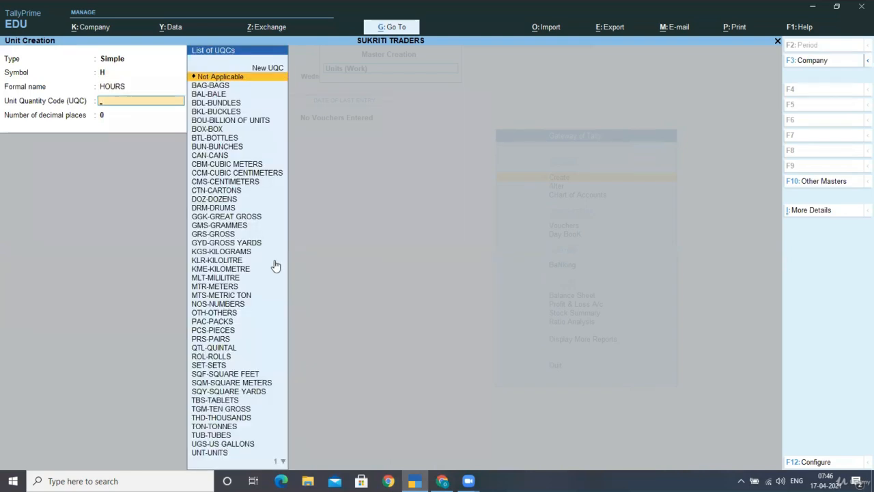
type("H")
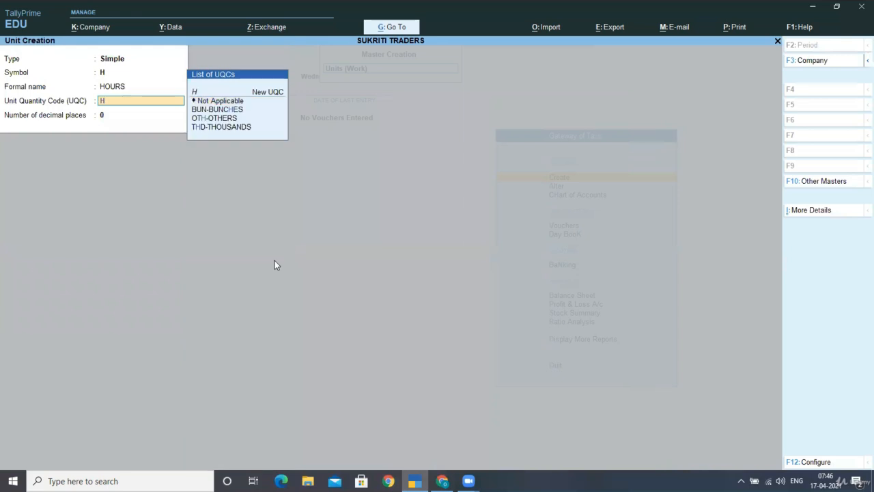
key("BackSpace")
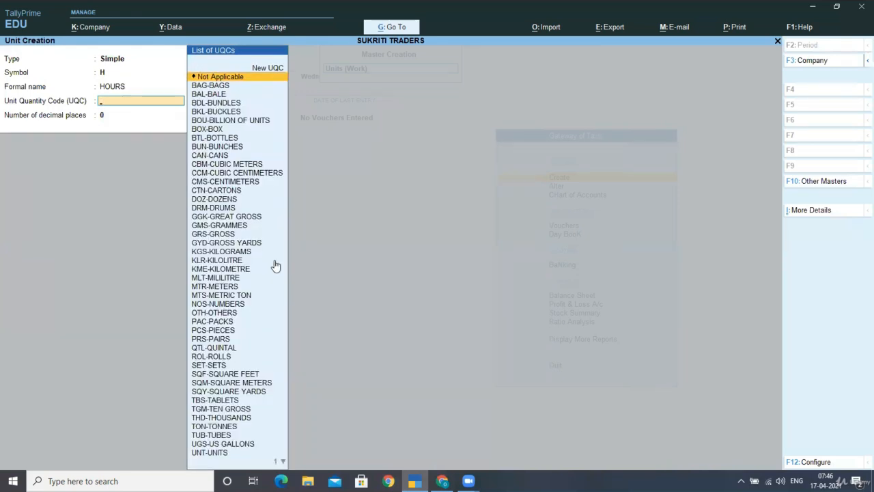
key("F12")
type("N")
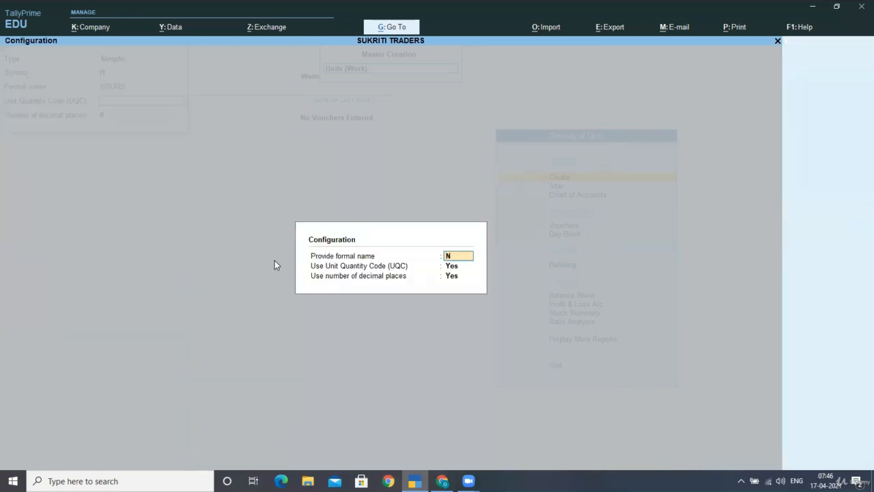
key("BackSpace")
type("y")
key("Return")
type("n")
key("Return")
type("n")
key("Return")
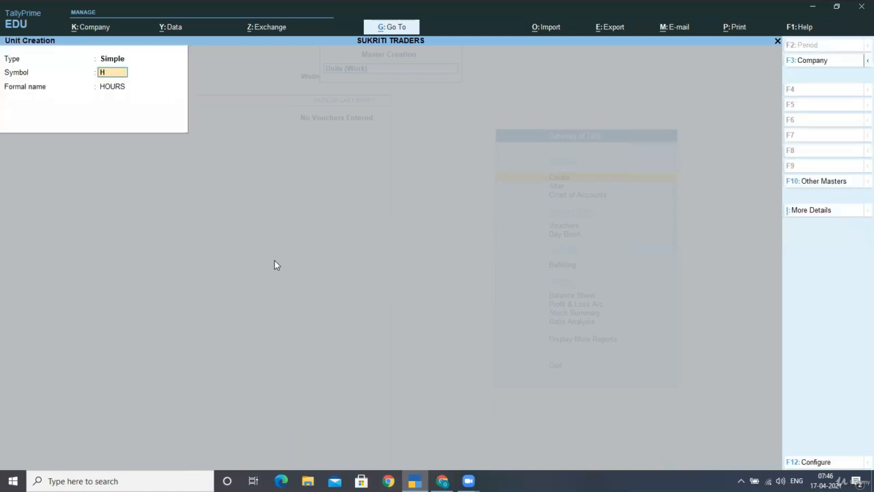
key("ctrl+a")
- Create work unit M (MINUTES), then reopen unit creation with the Compound type selected
type("M")
key("Return")
type("MIN")
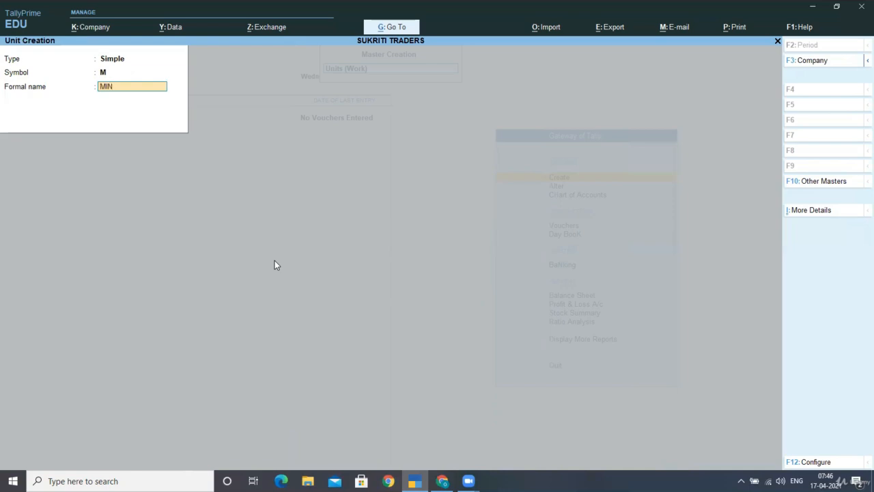
type("UTES")
key("ctrl+a")
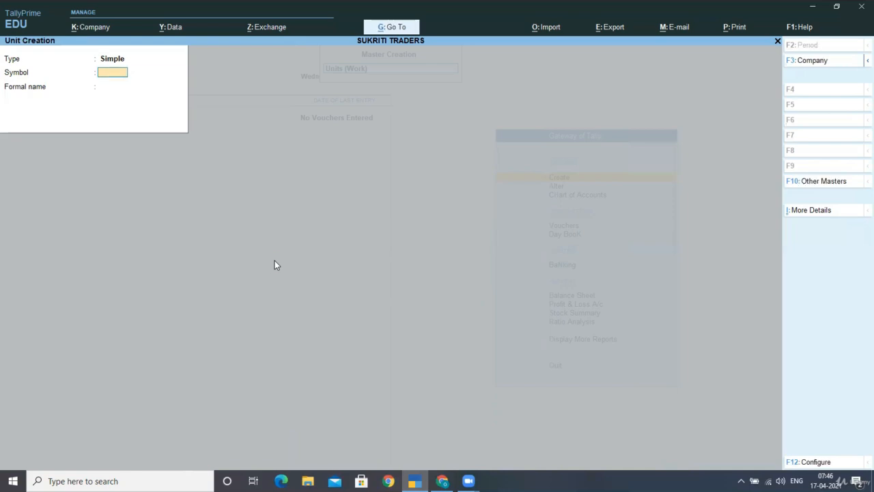
key("Escape")
key("y")
key("Return")
key("Up")
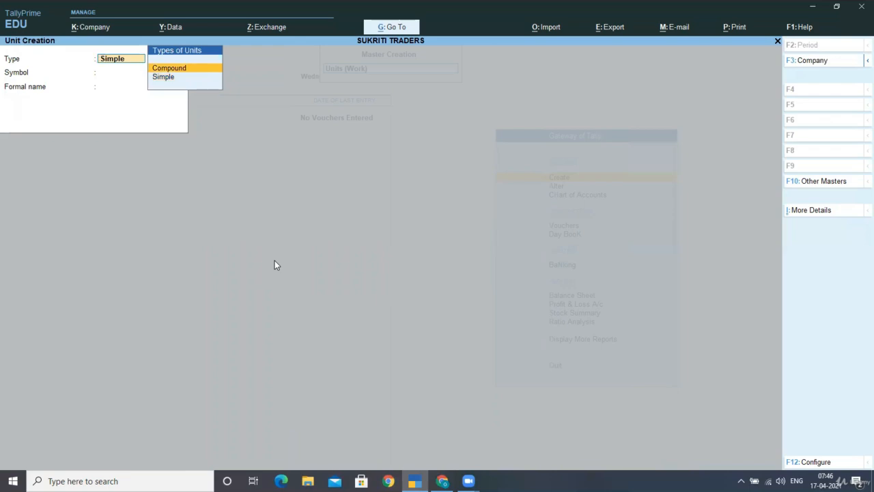
- Define the compound unit H of 60 M, save it, and return to the masters list
key("Return")
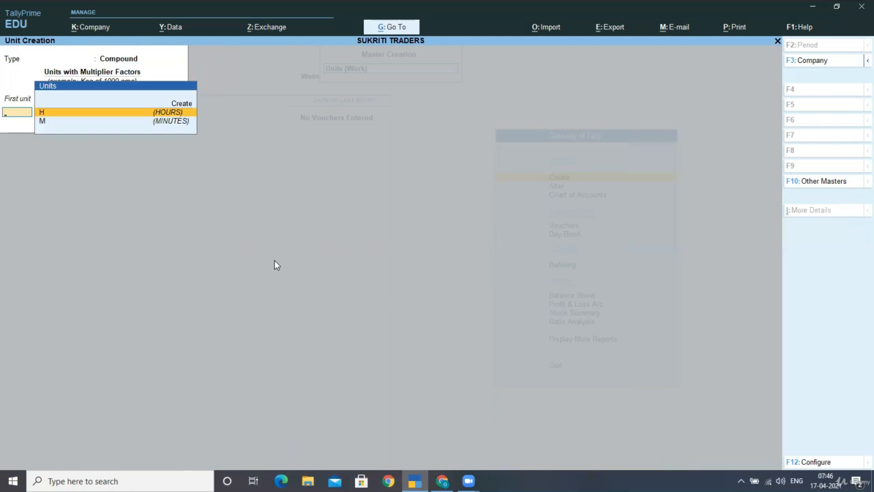
key("Down")
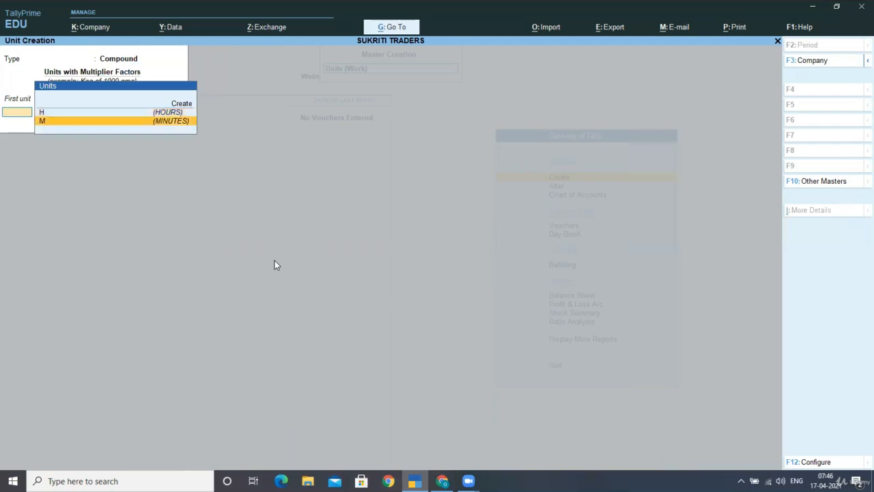
key("Up")
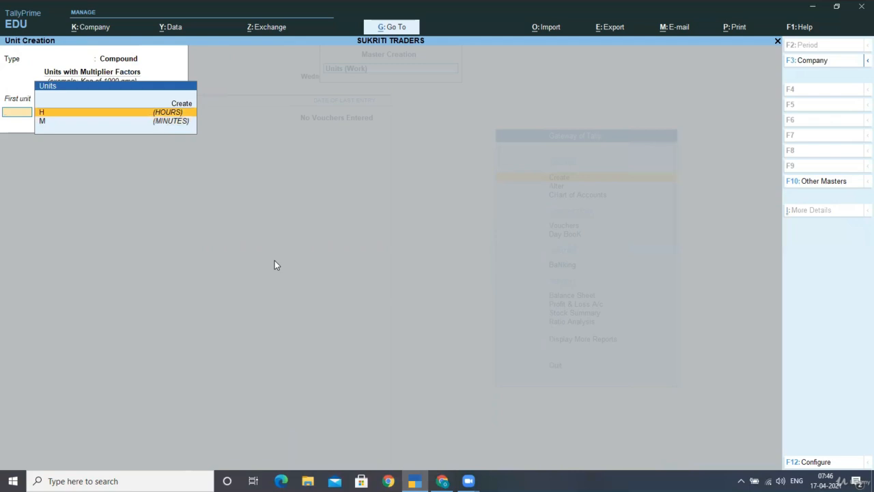
key("Return")
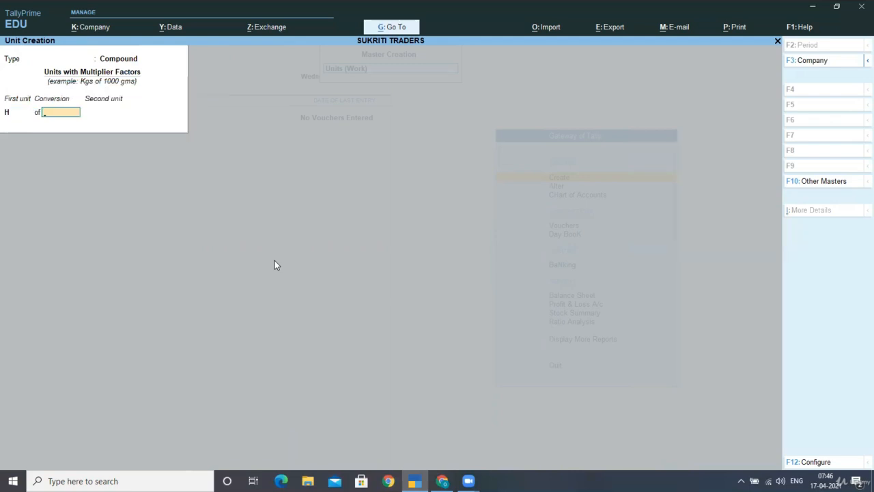
type("60")
key("Return")
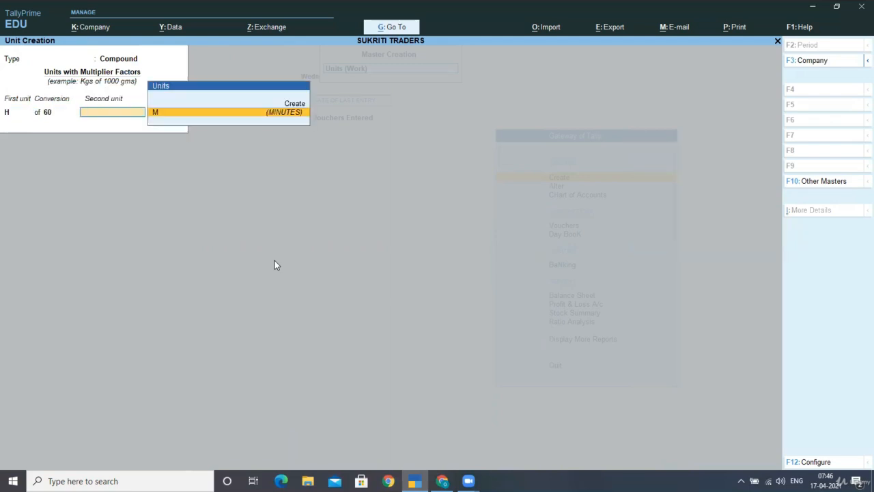
key("Return")
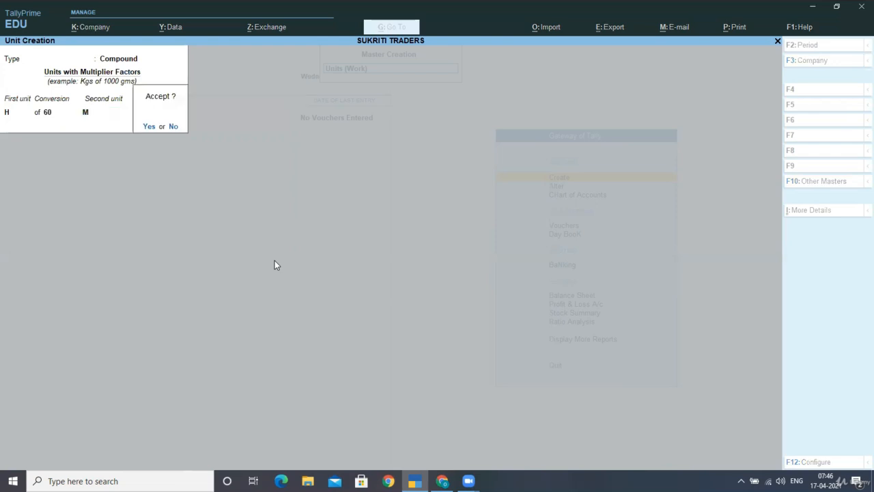
key("Return")
type("d")
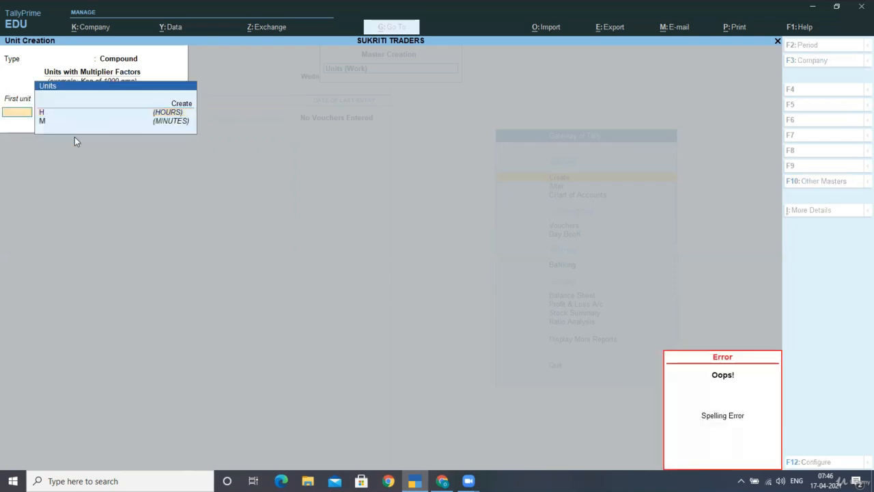
key("Escape")
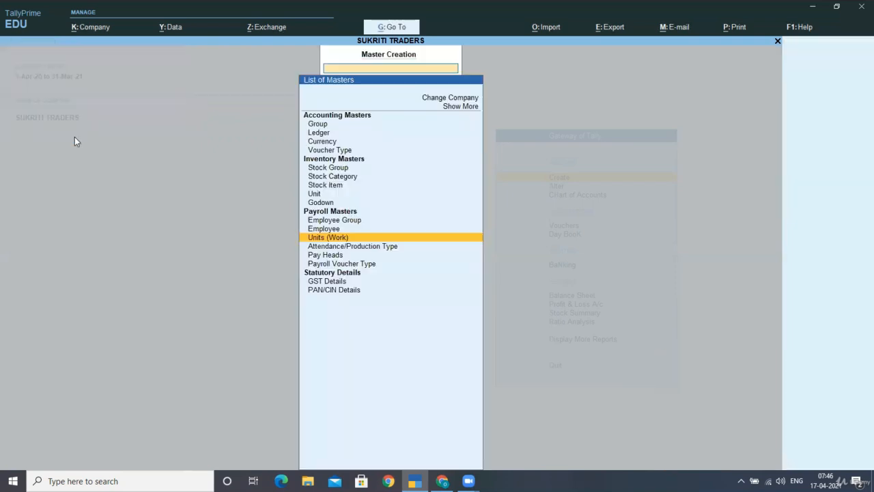
- Create attendance type PRESENT under Primary as Attendance / Leave with Pay
key("Down")
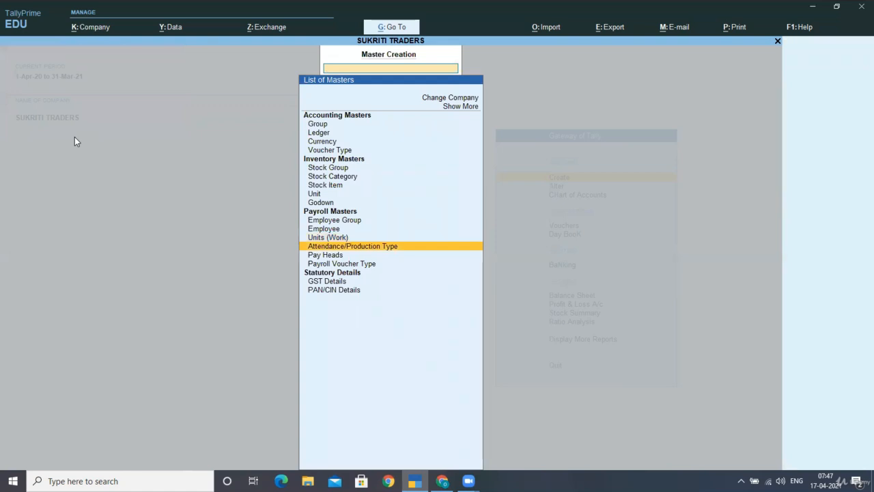
key("Return")
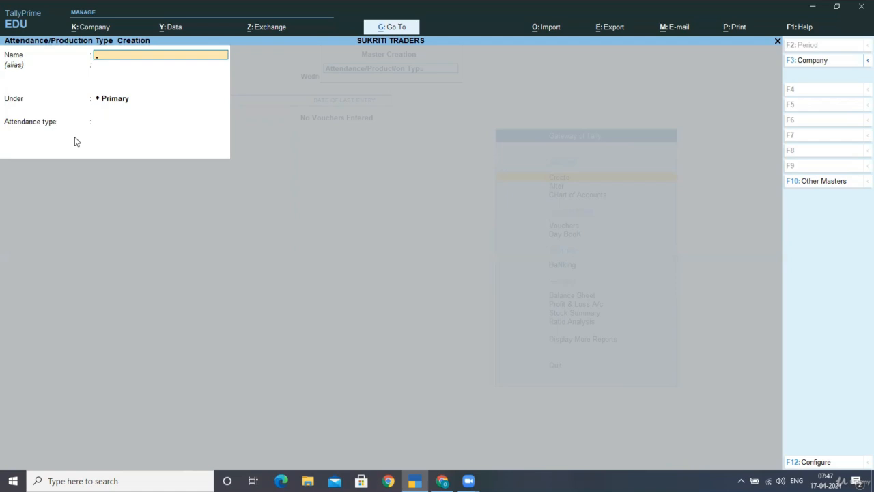
type("PRESENT")
key("Return")
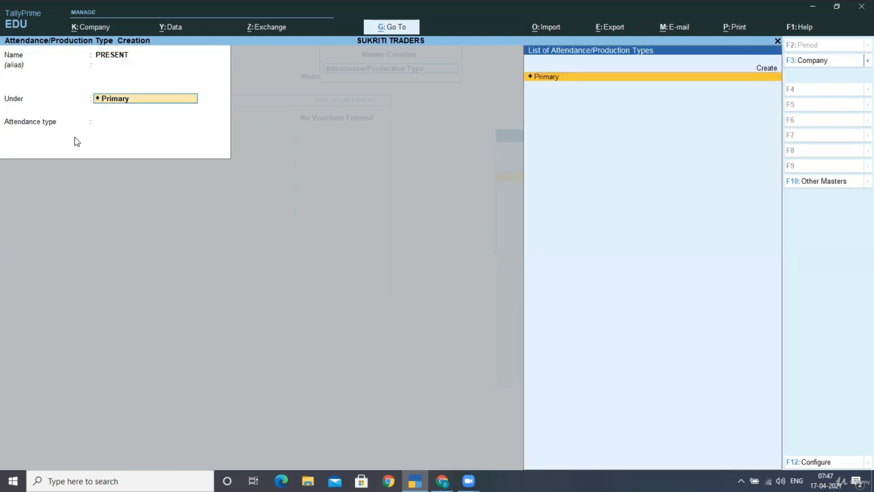
key("Return")
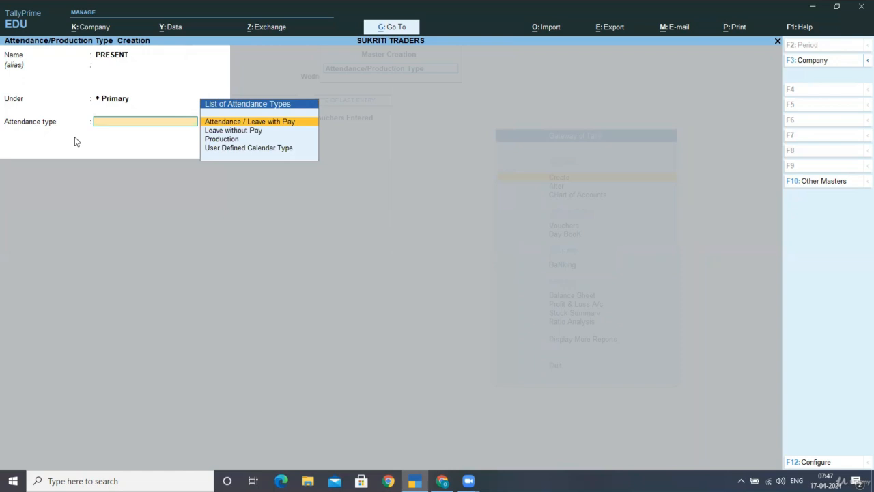
key("Return")
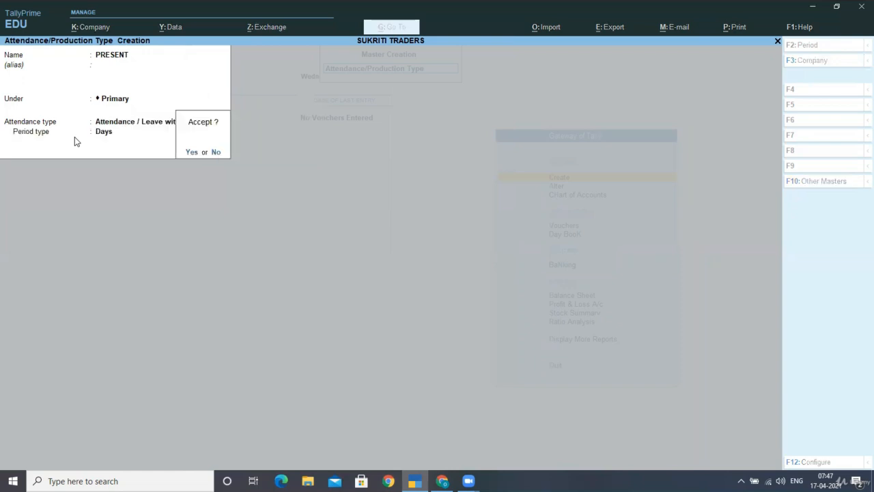
key("Return")
- Create production type OVERTIME under Primary, measured in the H of 60 M unit
type("O")
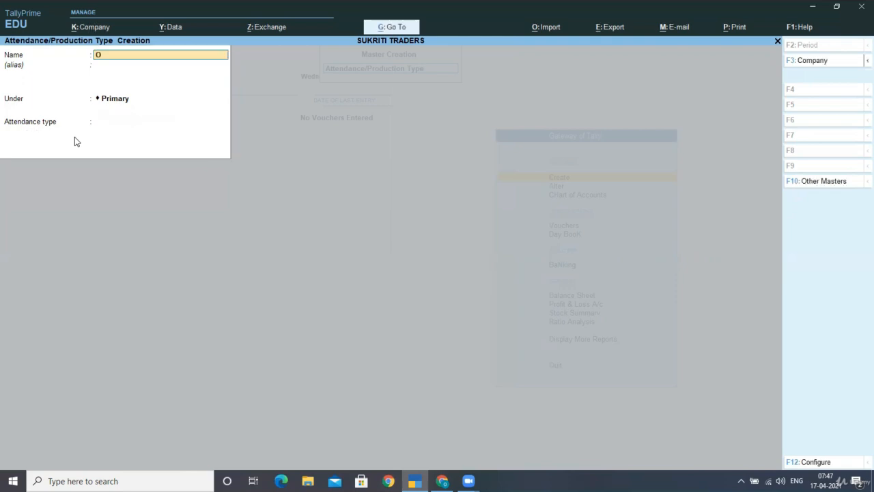
type("VERTIME")
key("Return")
key("Return")
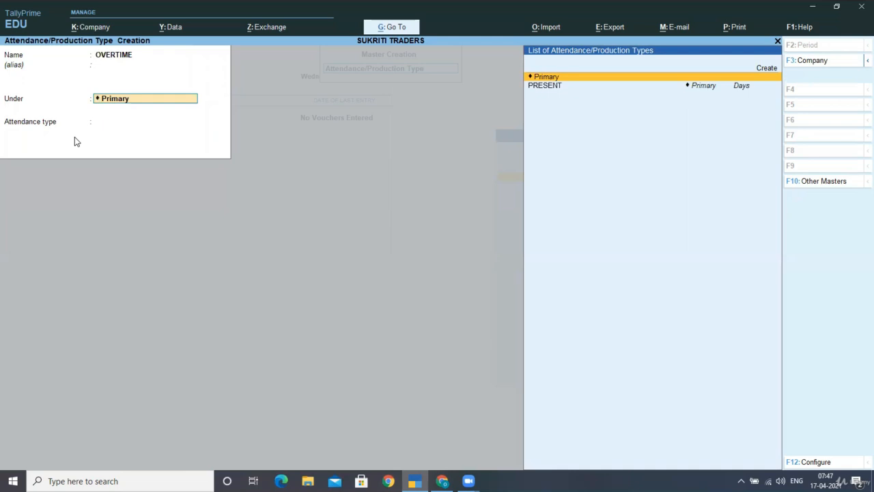
key("Return")
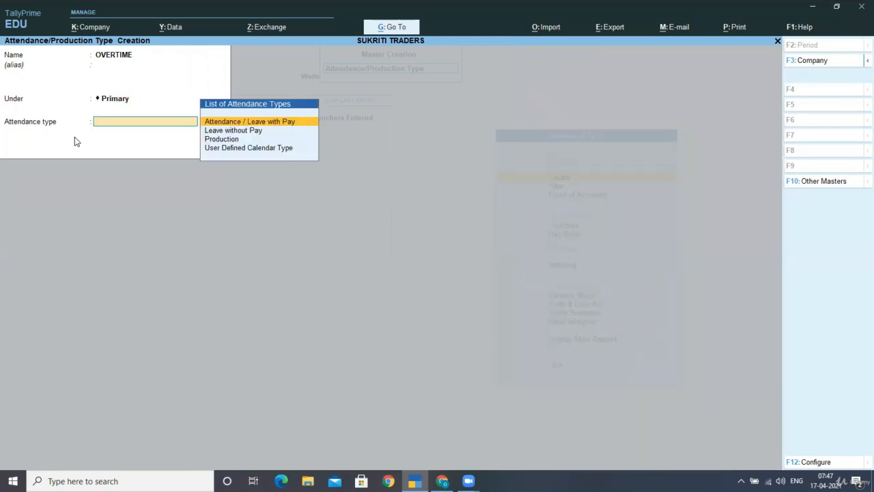
key("Down")
key("Down")
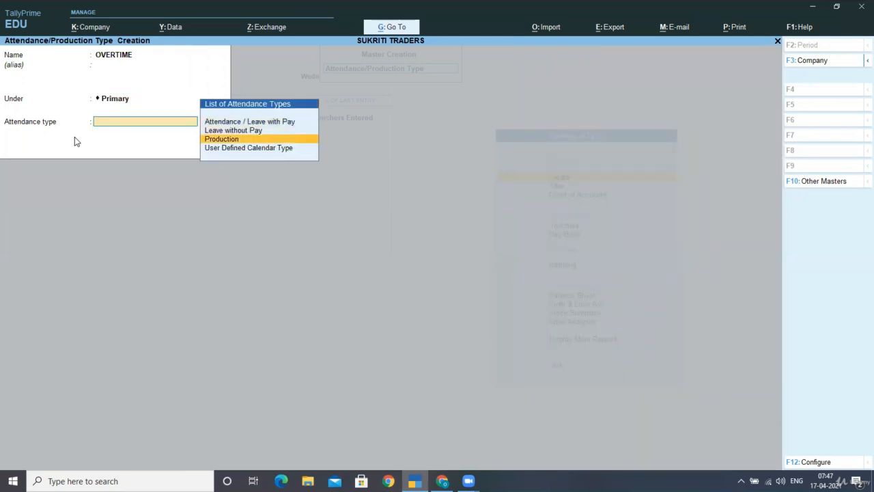
key("Return")
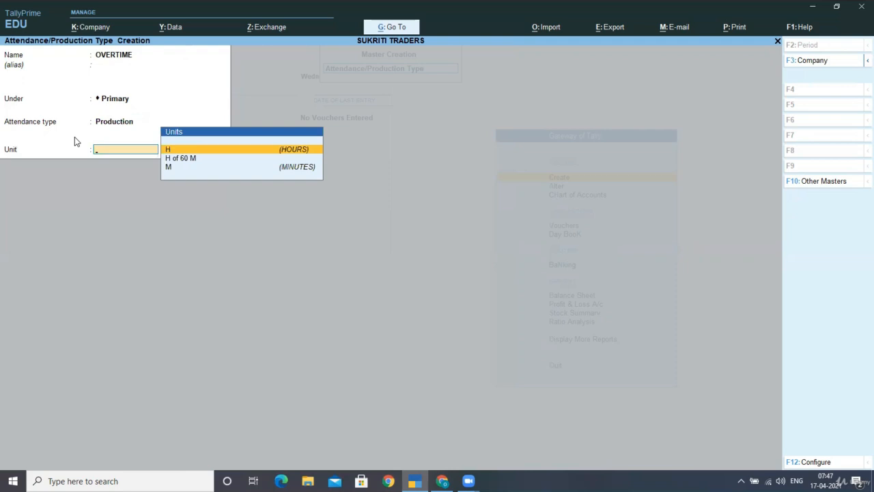
key("Down")
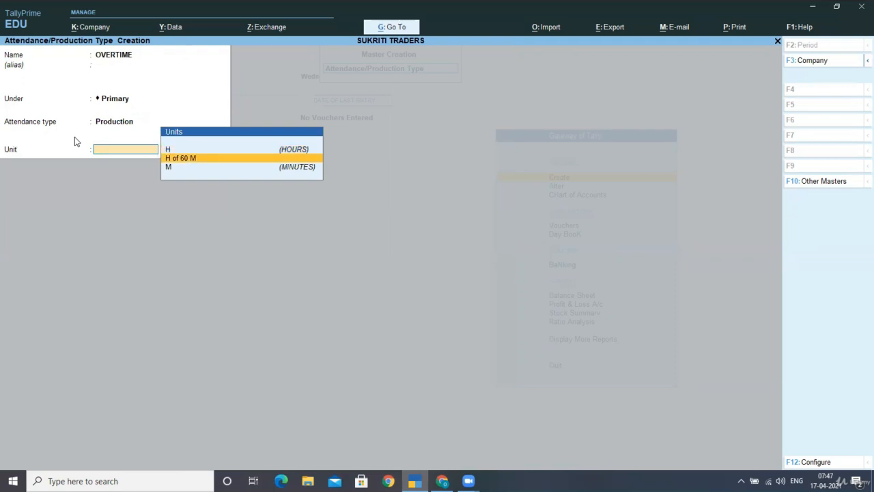
key("Return")
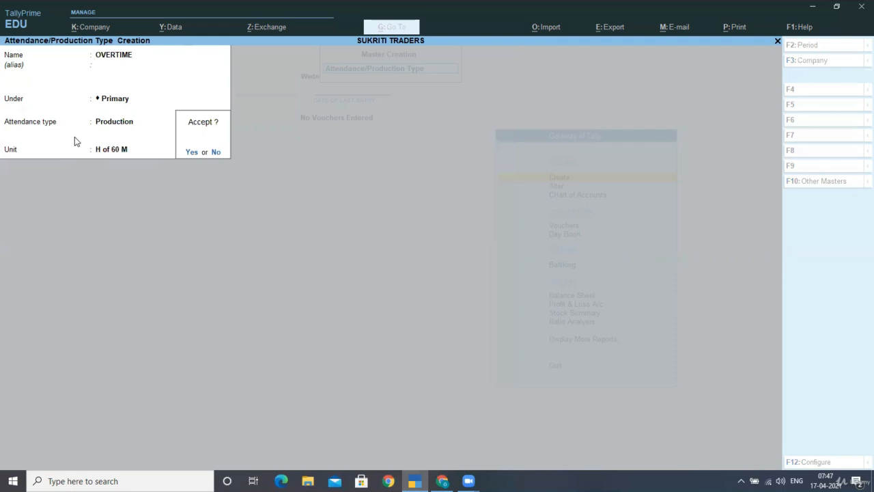
key("Return")
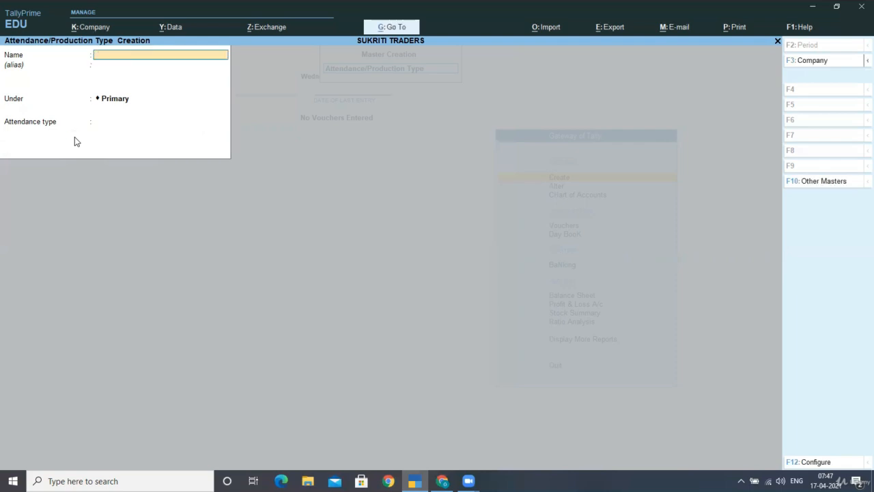
key("Escape")
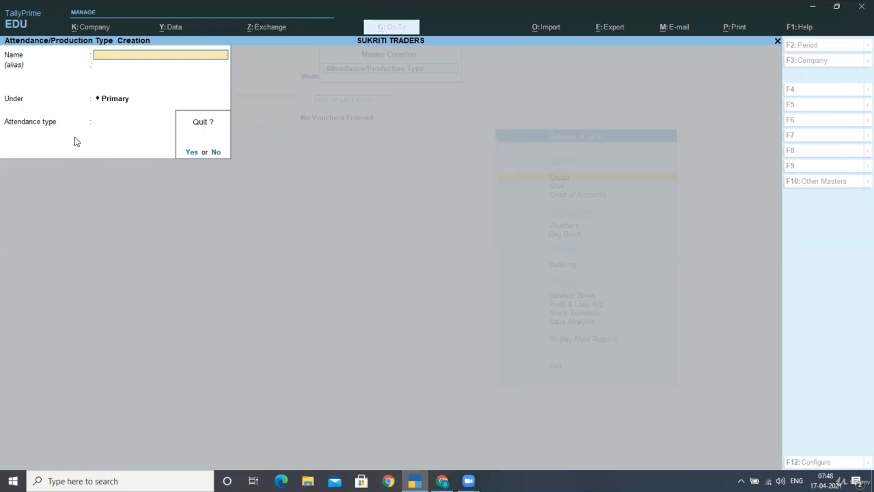
- Quit attendance type creation and start a new pay head from the masters list
key("y")
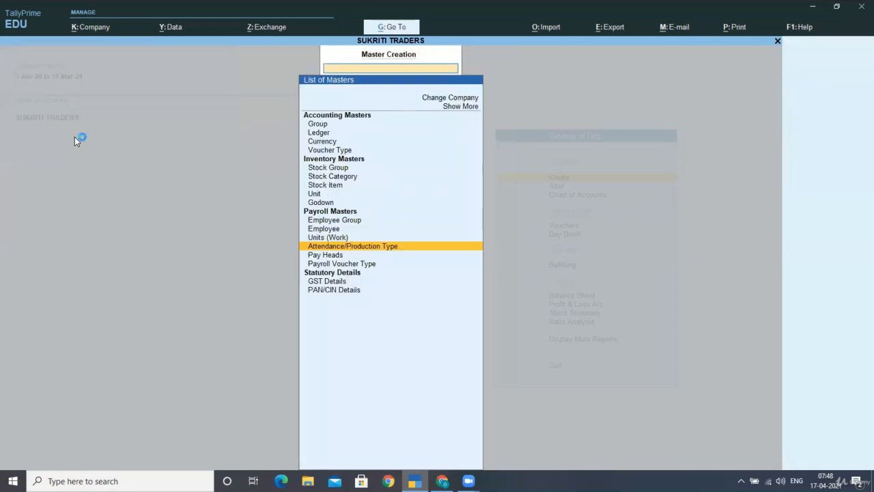
key("Down")
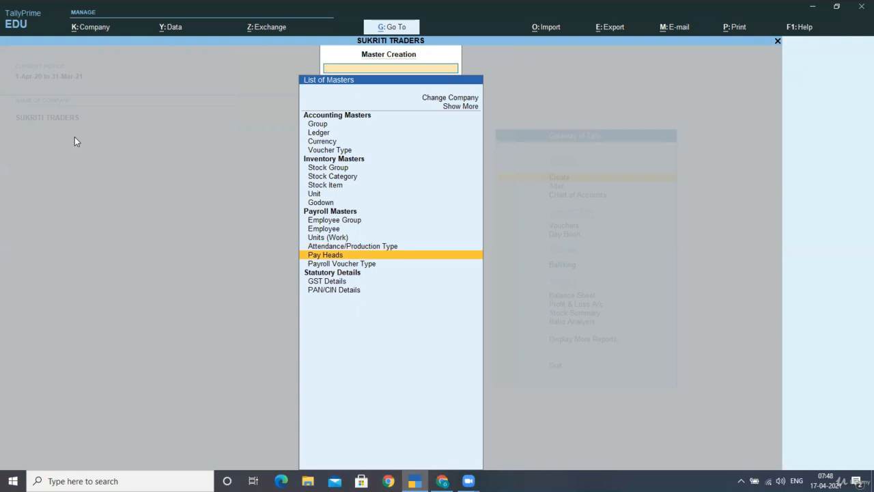
key("Return")
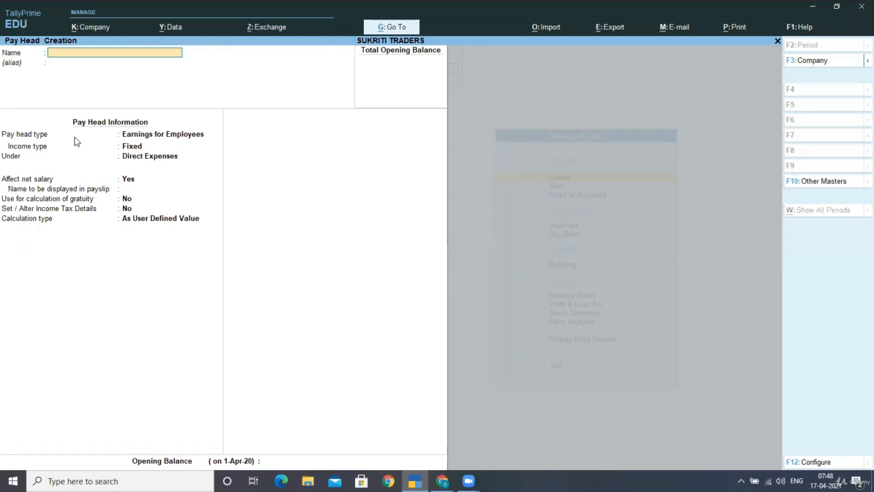
- Name the pay head BASIC PAY, Earnings for Employees, under Indirect Expenses with default settings
type("BASIC PAY")
key("Return")
key("Return")
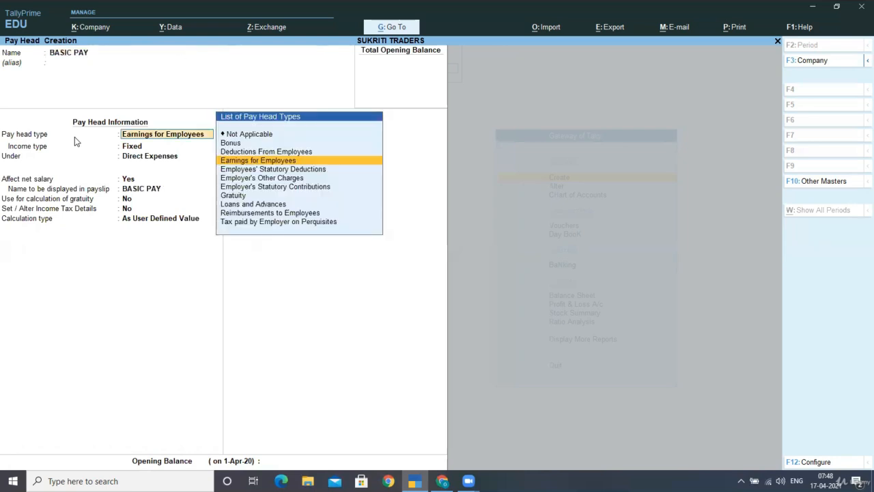
key("Return")
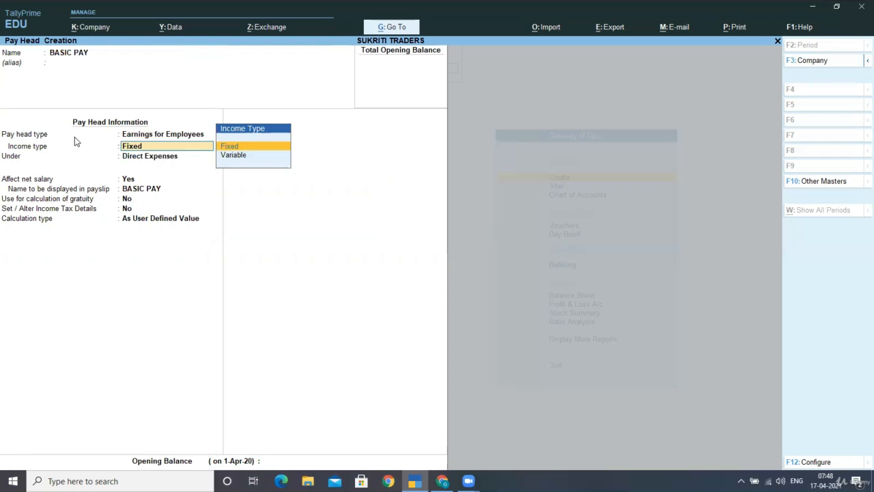
key("Return")
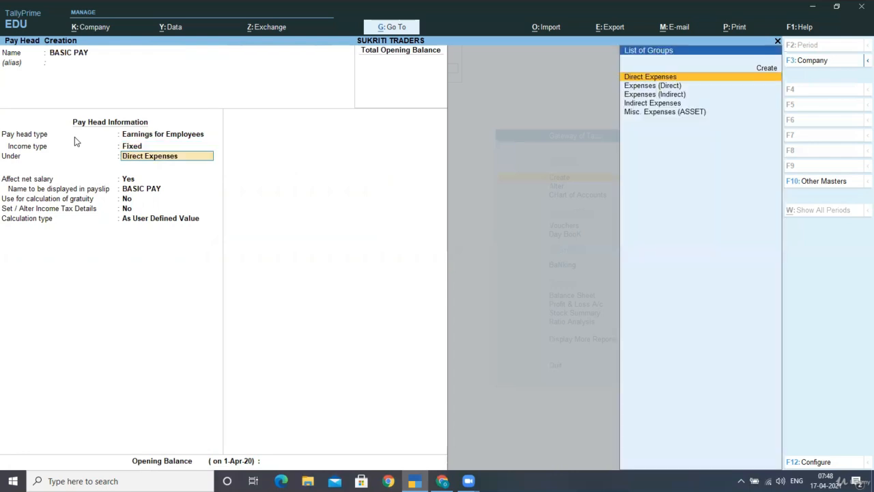
key("Down")
key("Down")
key("Down")
key("Return")
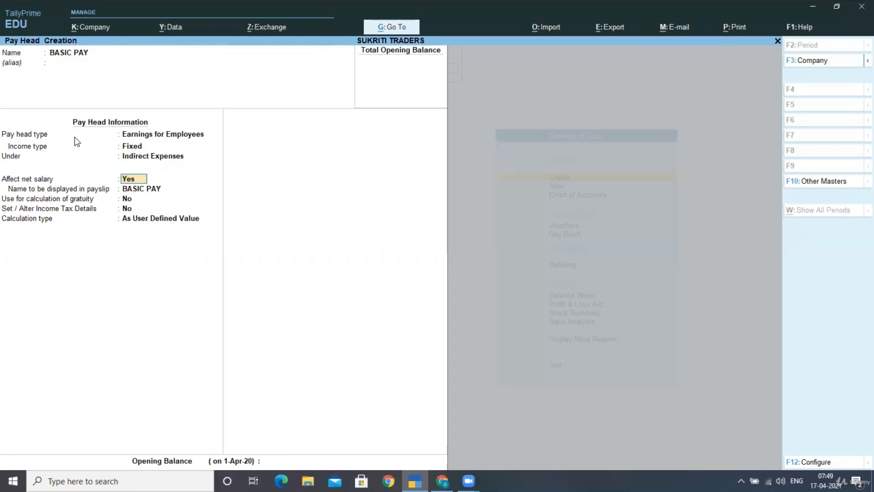
key("Return")
key("Return")
key("Return")
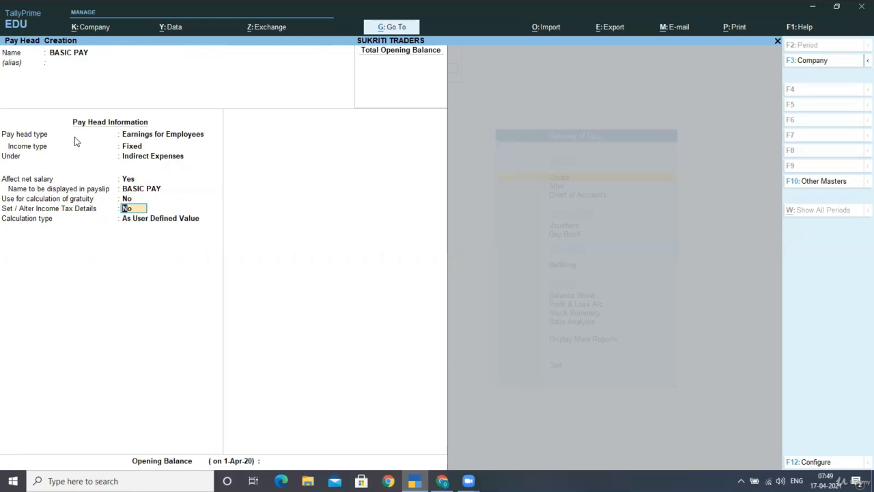
key("F12")
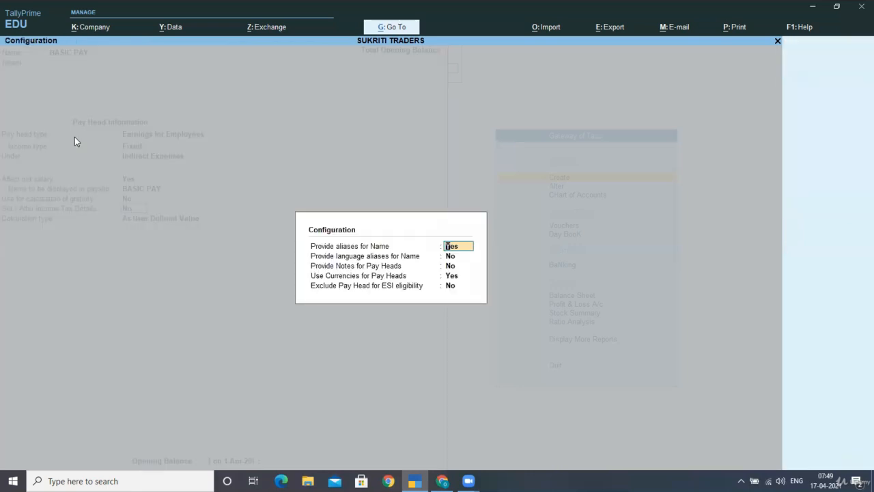
- Set Provide Notes for Pay Heads and Exclude Pay Head for ESI eligibility to Yes
key("Return")
key("Return")
key("Return")
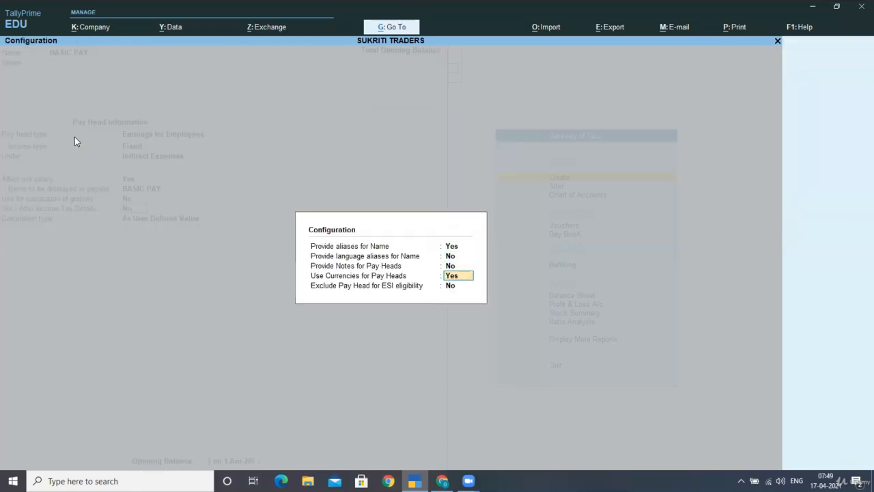
key("Up")
type("y")
key("Return")
key("Return")
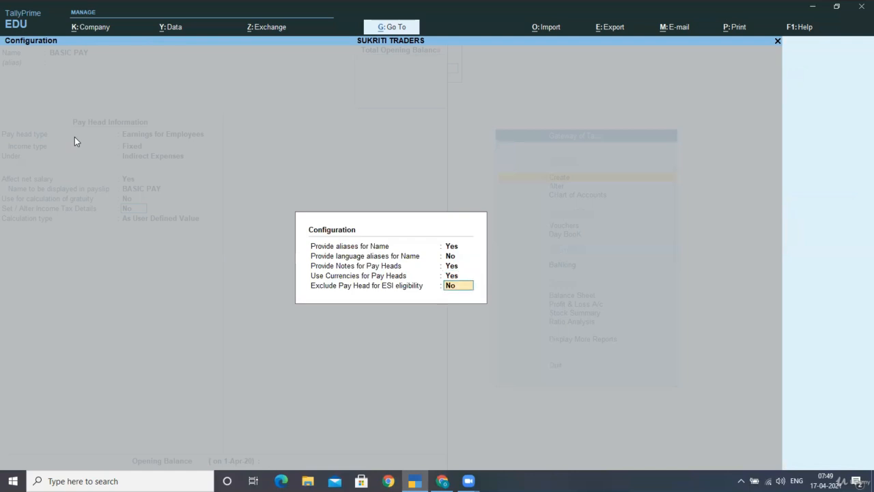
type("y")
key("Return")
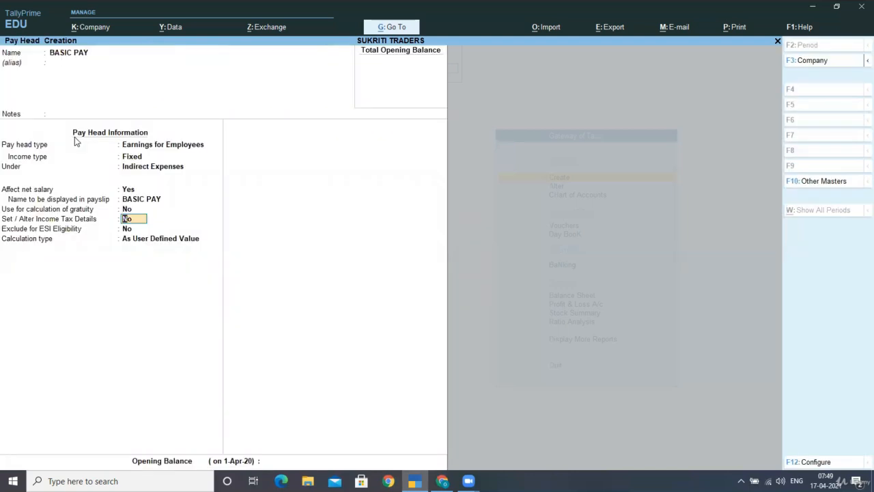
- Calculate BASIC PAY On Attendance, with PRESENT as attendance with pay and a Months period
key("Return")
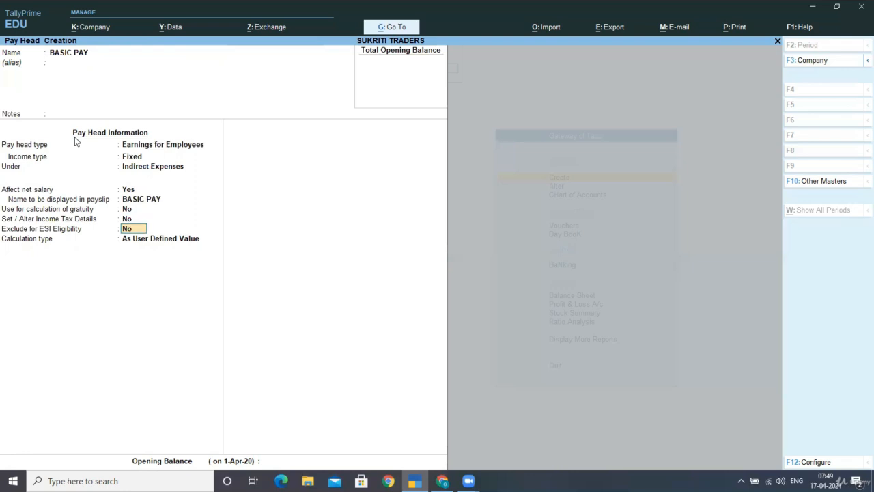
key("Return")
key("Down")
key("Down")
key("Return")
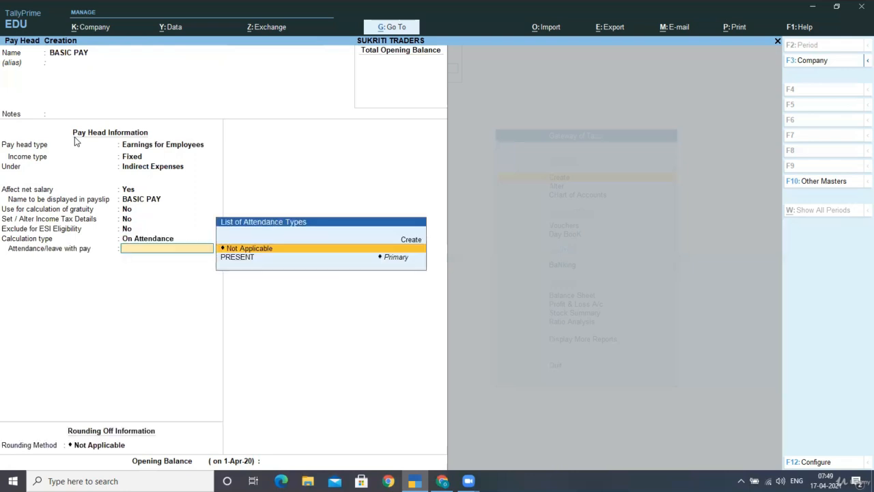
key("Down")
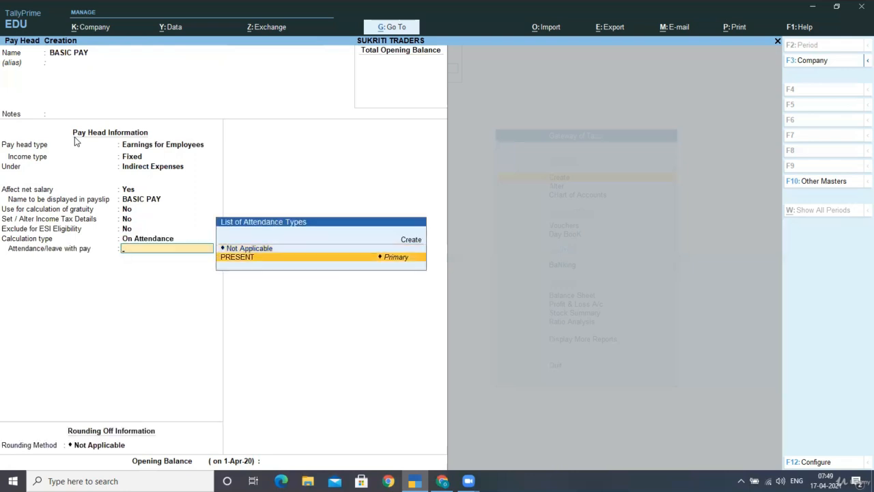
key("Return")
key("Down")
key("Down")
key("Down")
key("Up")
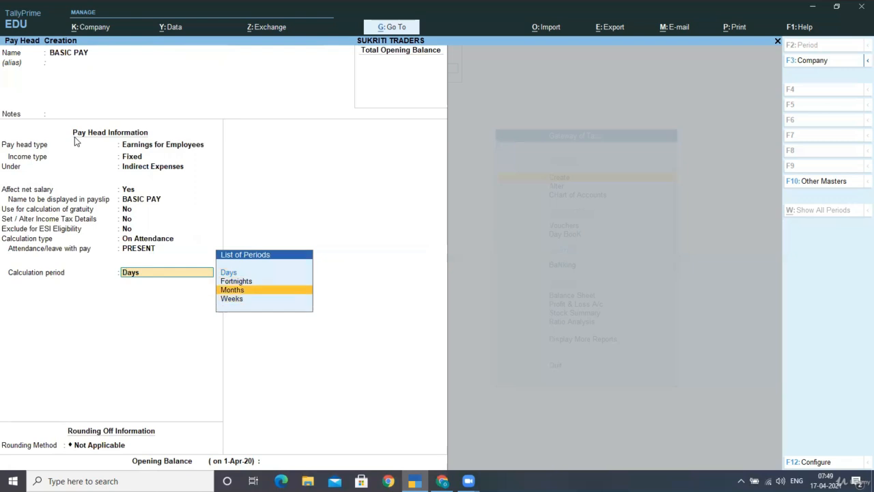
key("Return")
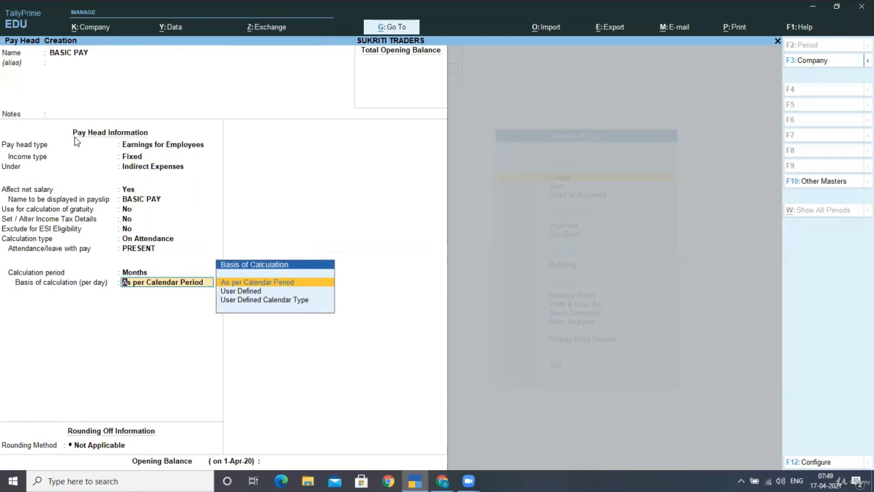
- Use a User Defined basis of 26 days per month with Upward Rounding, then finish BASIC PAY
key("Return")
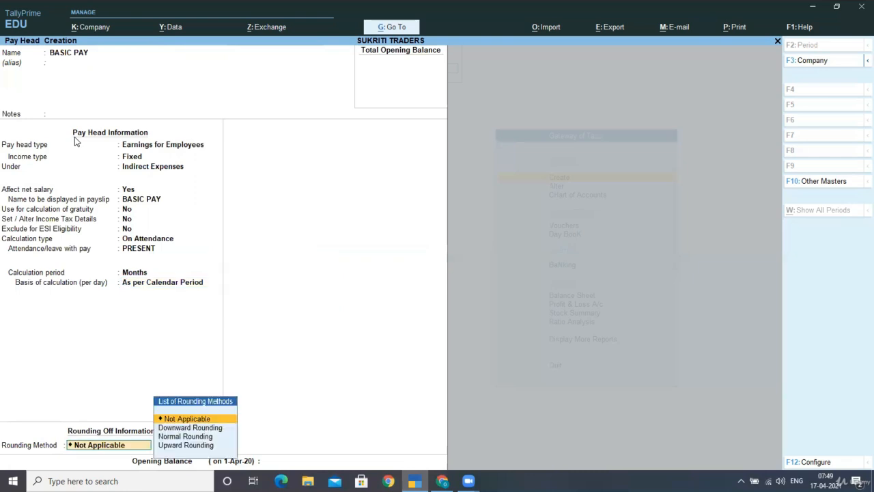
key("BackSpace")
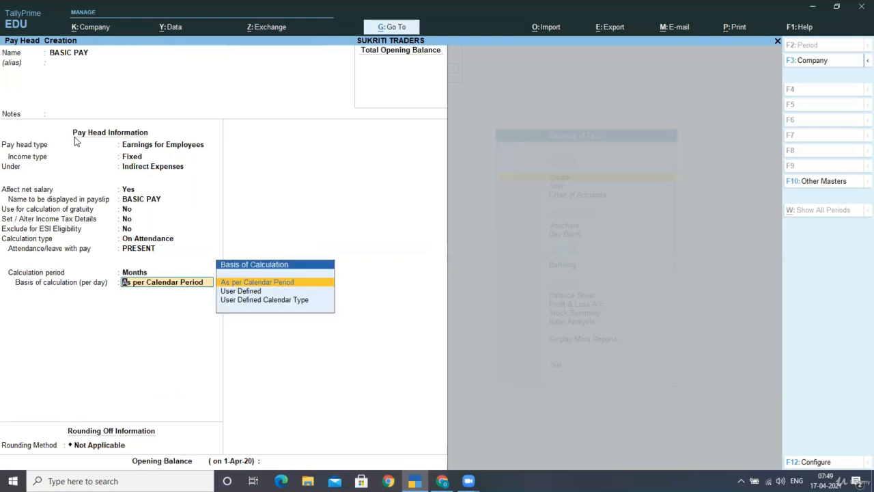
key("Down")
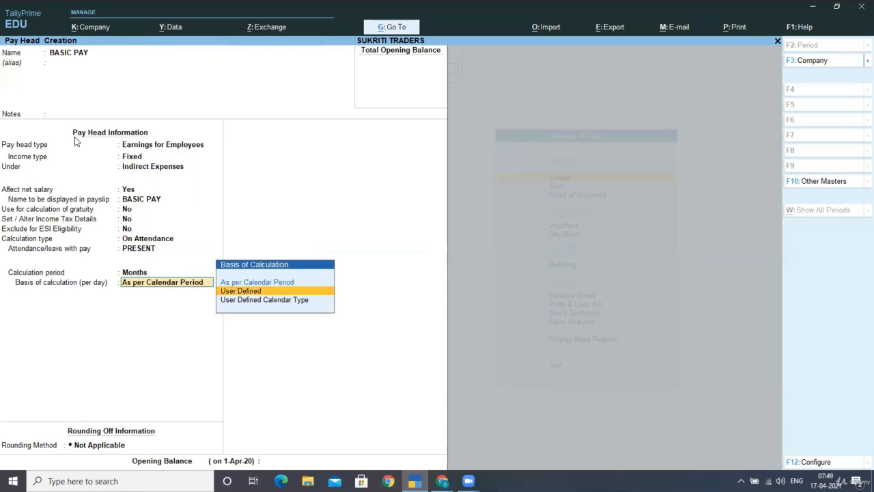
key("Return")
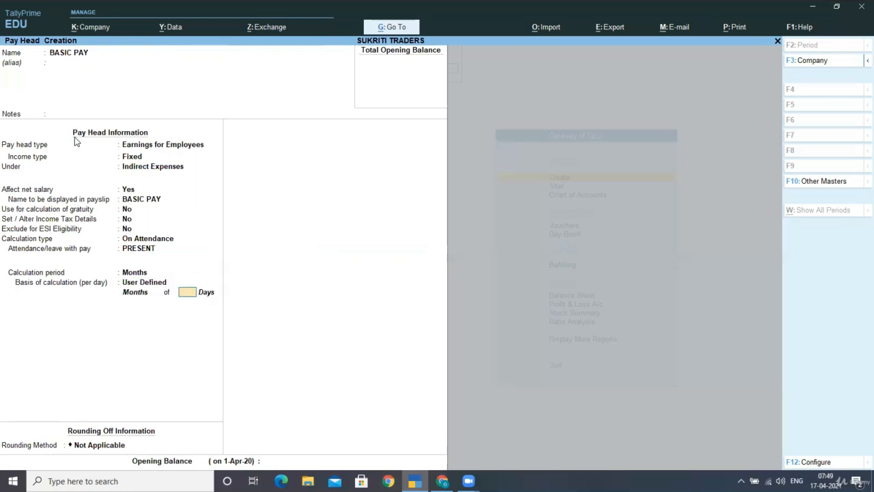
type("26")
key("Return")
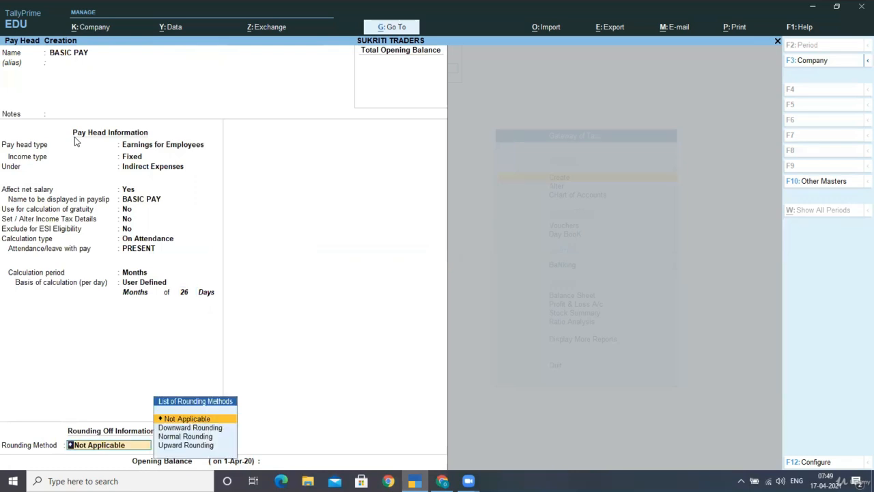
key("Down")
key("Down")
key("Down")
key("Return")
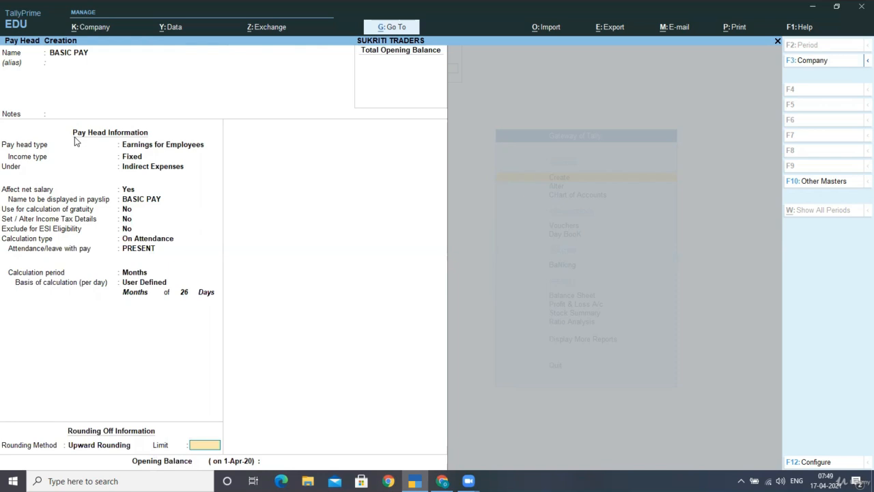
key("Return")
key("Return")
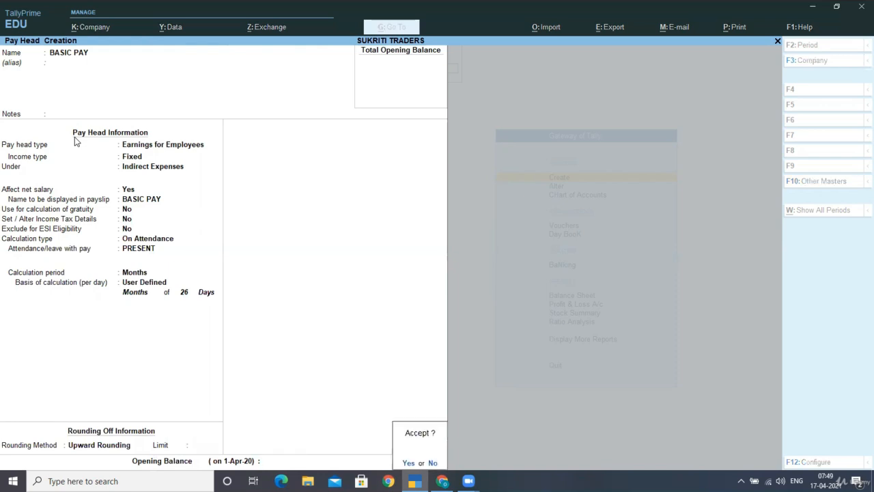
key("Return")
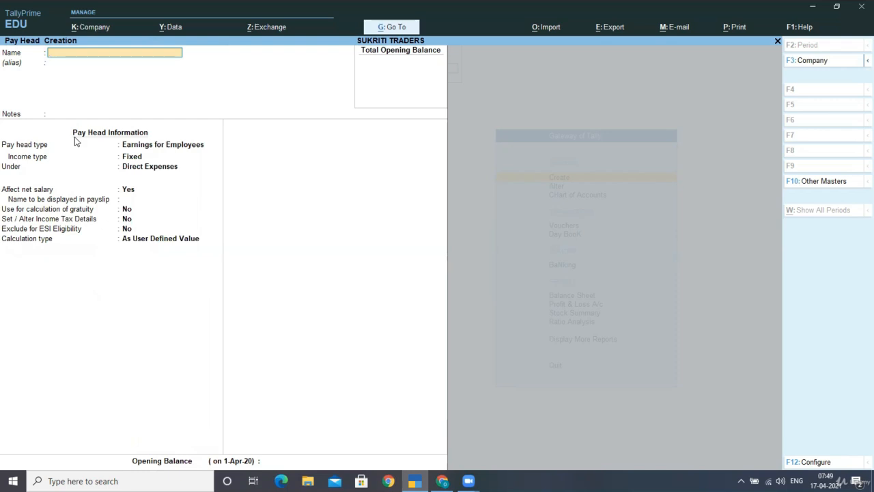
- Name the pay head OVERTIME PAY, affecting net salary, under Indirect Expenses
type("OVERTIME PAY")
key("Return")
key("Return")
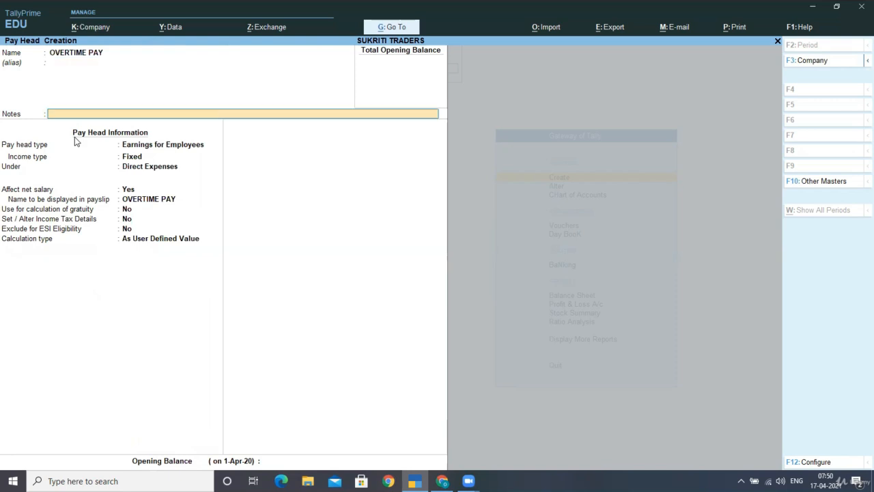
key("Return")
key("Return")
key("Return")
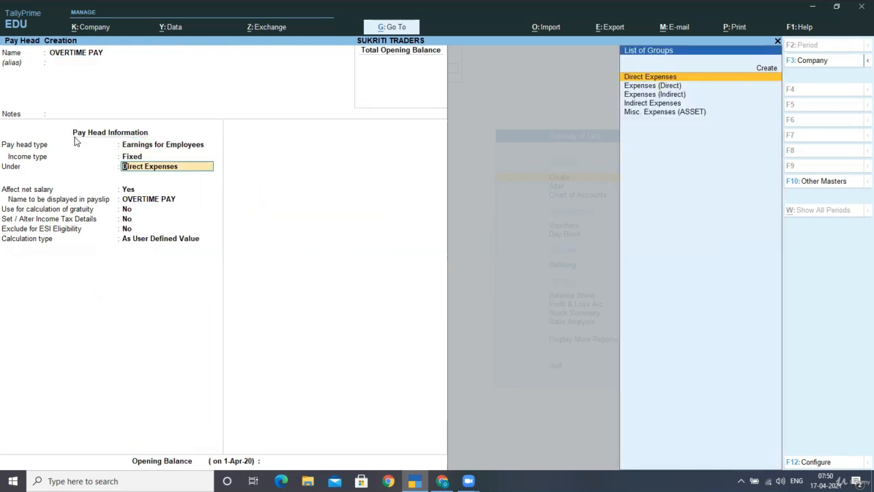
type("I")
key("Return")
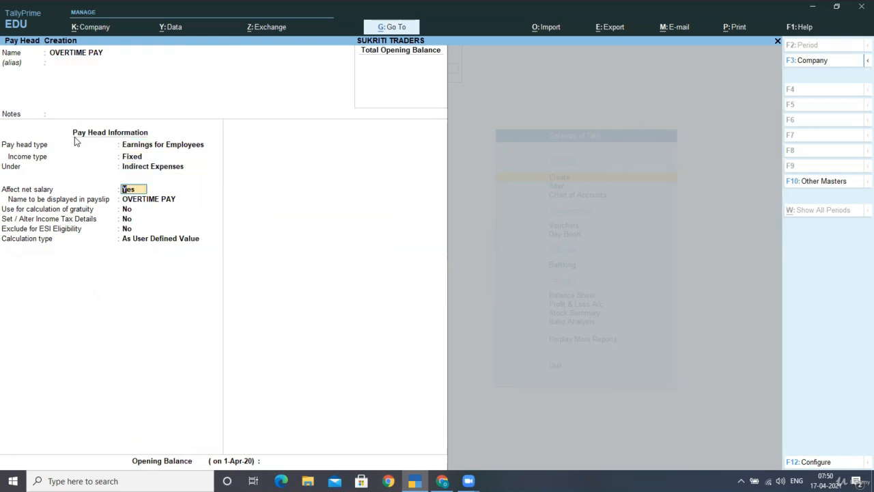
key("Return")
key("Return")
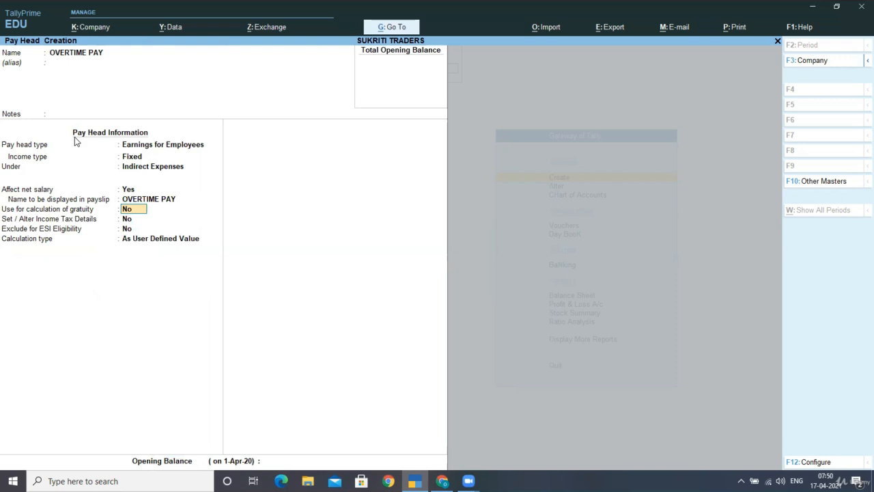
key("Return")
key("Return")
key("Return")
- Calculate it On Production of OVERTIME, with rounding Not Applicable, and save
key("Down")
key("Down")
key("Down")
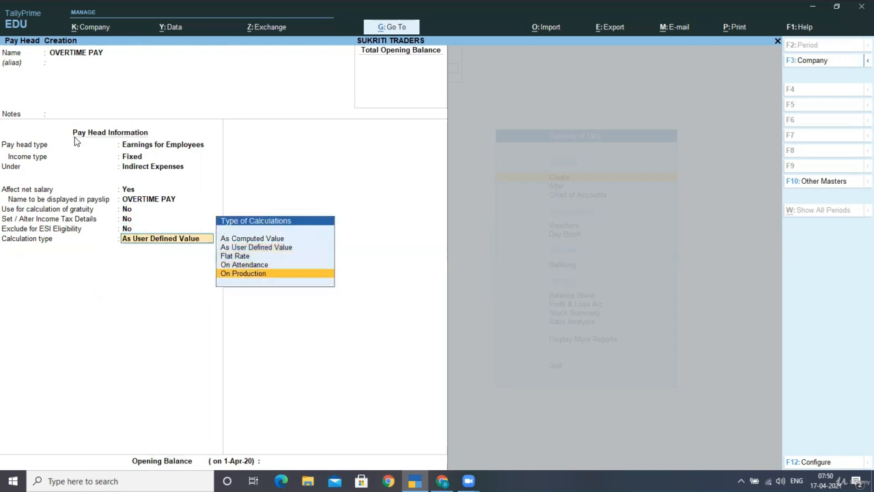
key("Return")
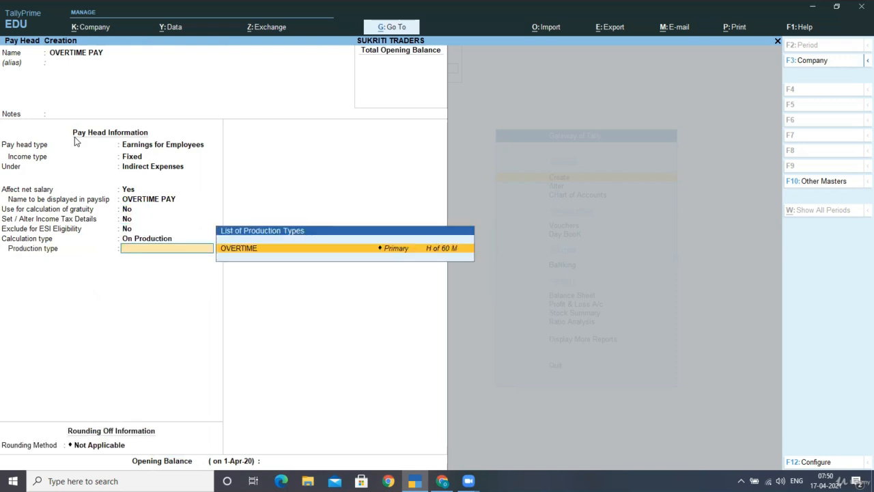
key("Return")
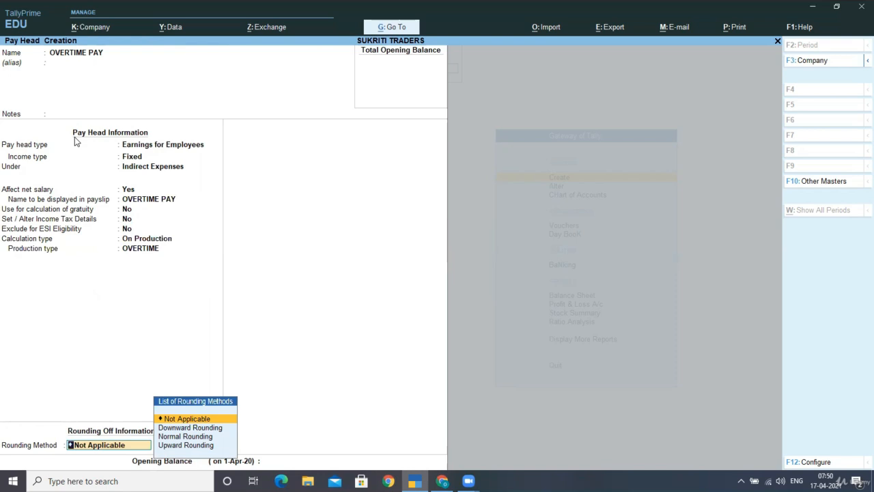
key("Return")
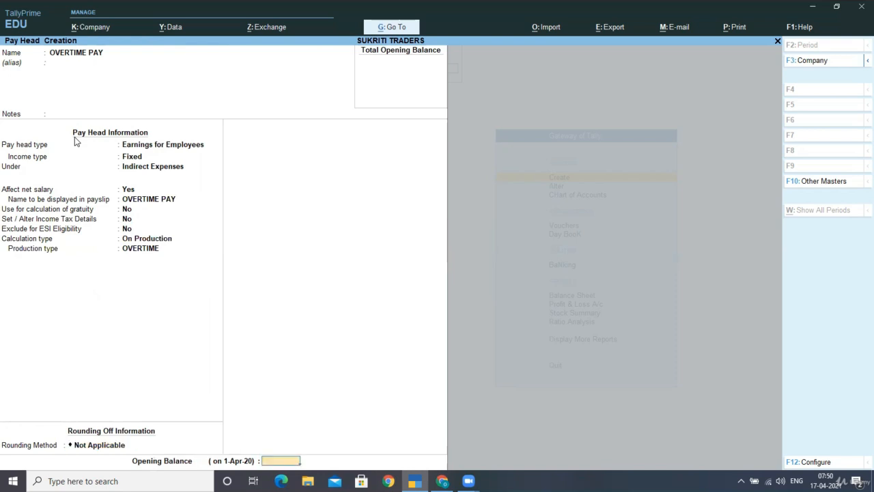
key("Return")
key("Return")
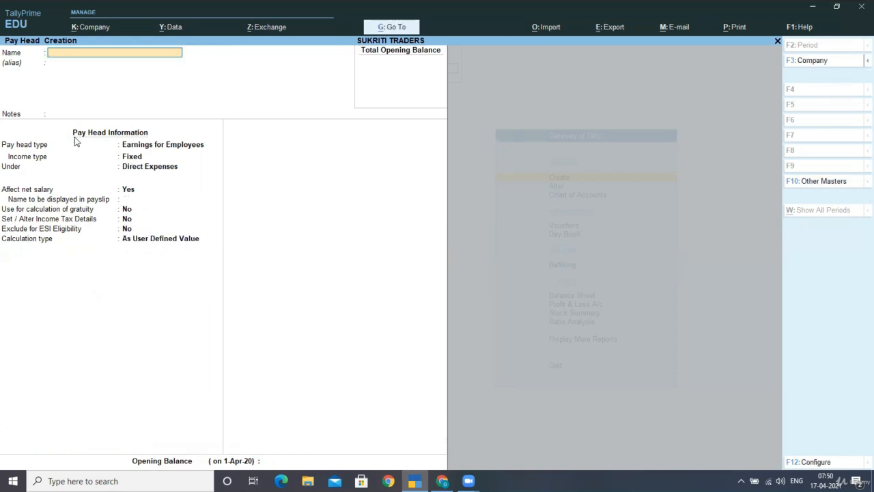
- Create DEARNESS ALLOWANCE as a Fixed Earnings for Employees pay head under Indirect Expenses
type("DEARNESS ALLOWAN")
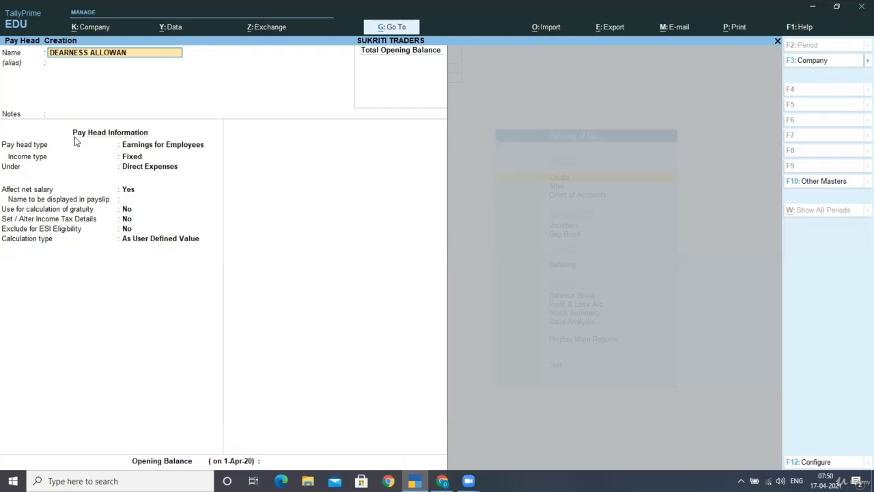
type("CE")
key("Return")
key("Return")
key("Return")
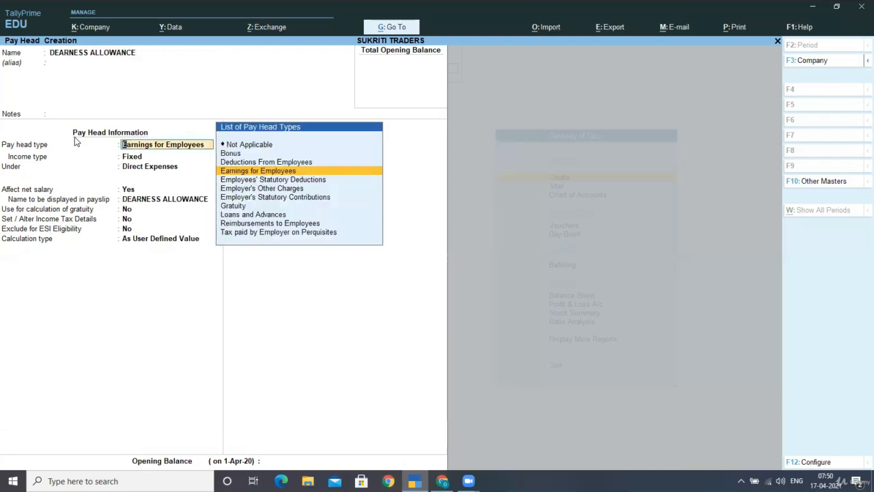
key("Return")
key("Return")
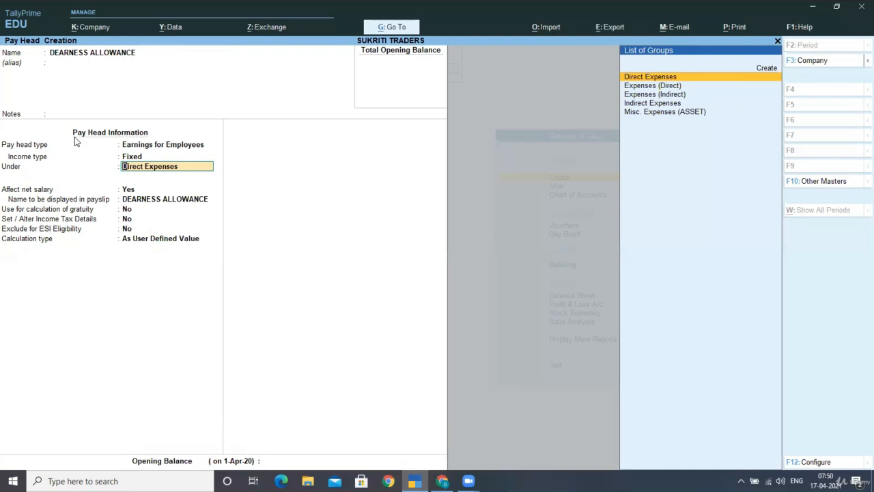
type("in")
key("Return")
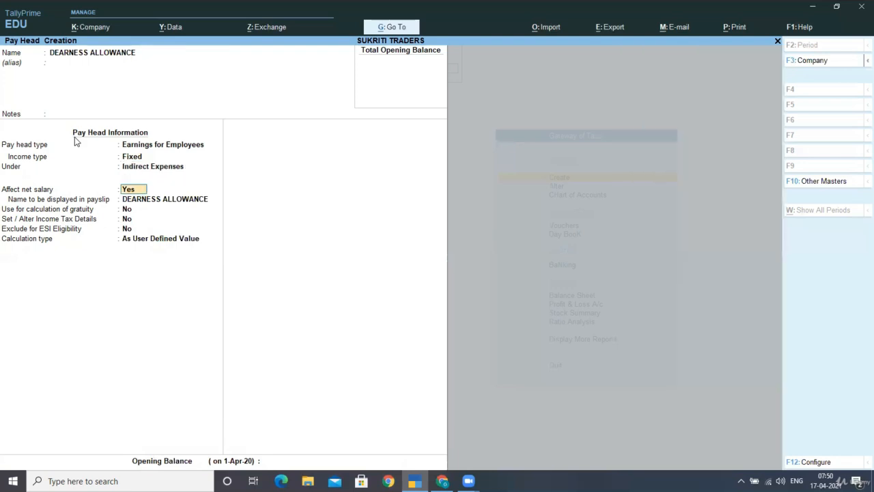
key("Return")
key("Return")
key("Return")
key("Return")
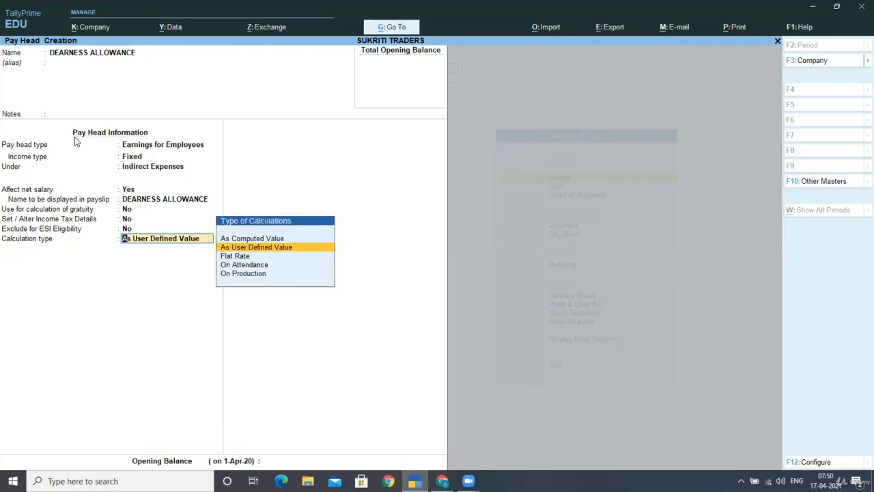
- Set it As Computed Value, On Specified Formula, using BASIC PAY only
key("Up")
key("Return")
key("Return")
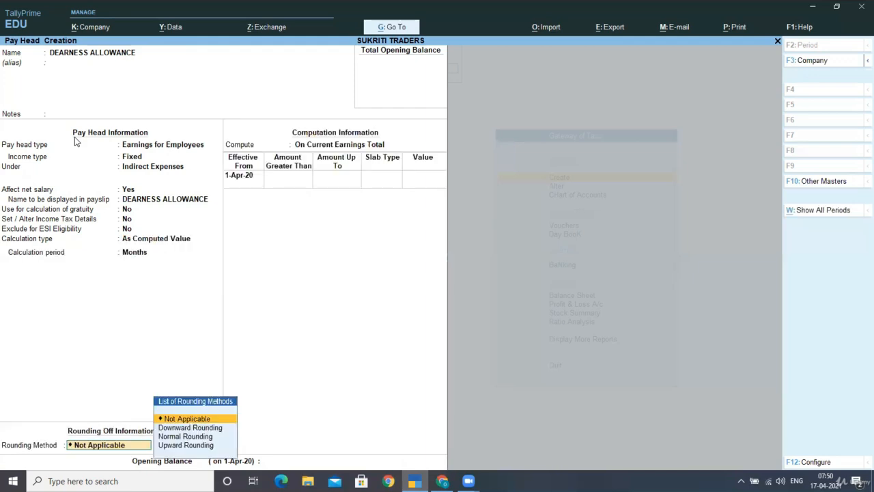
key("Return")
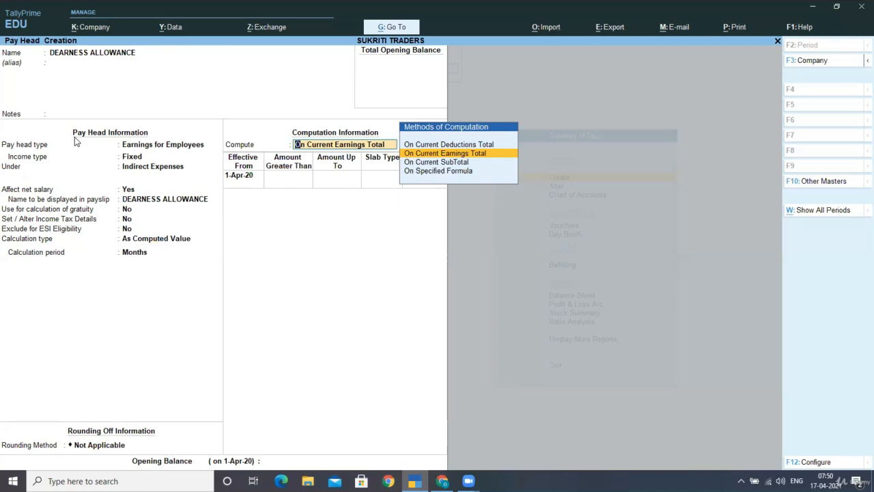
key("Down")
key("Down")
key("Return")
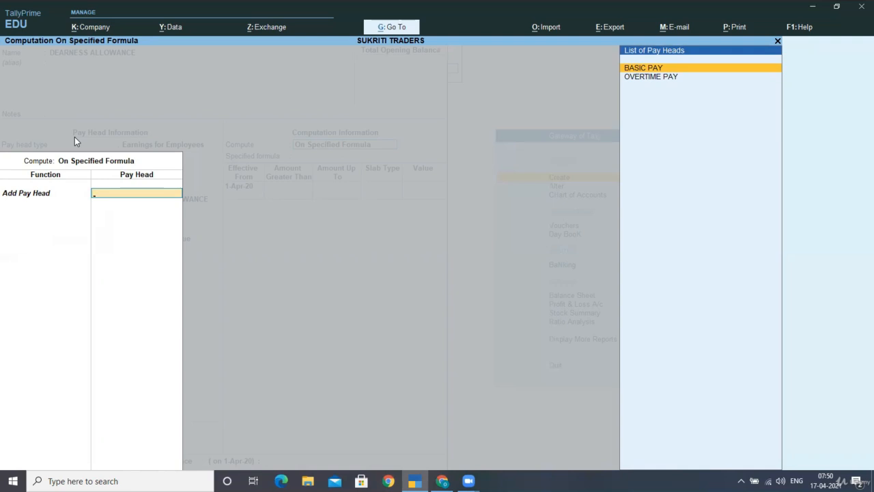
key("Return")
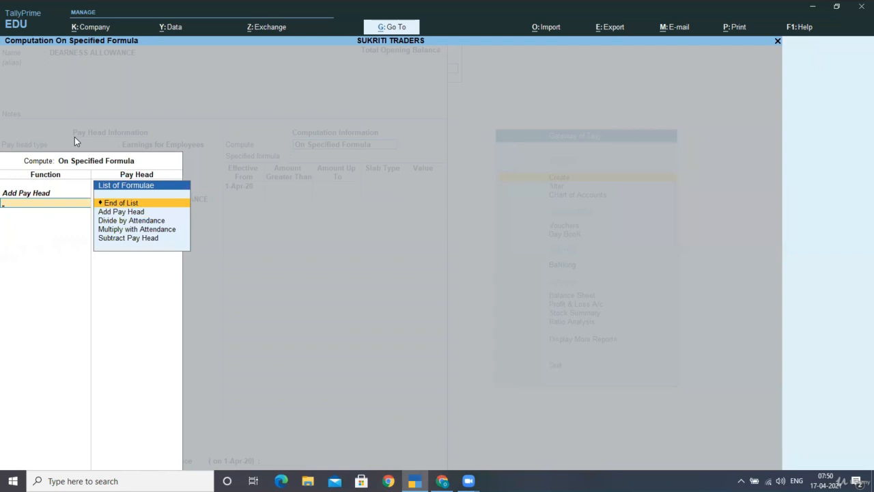
key("Return")
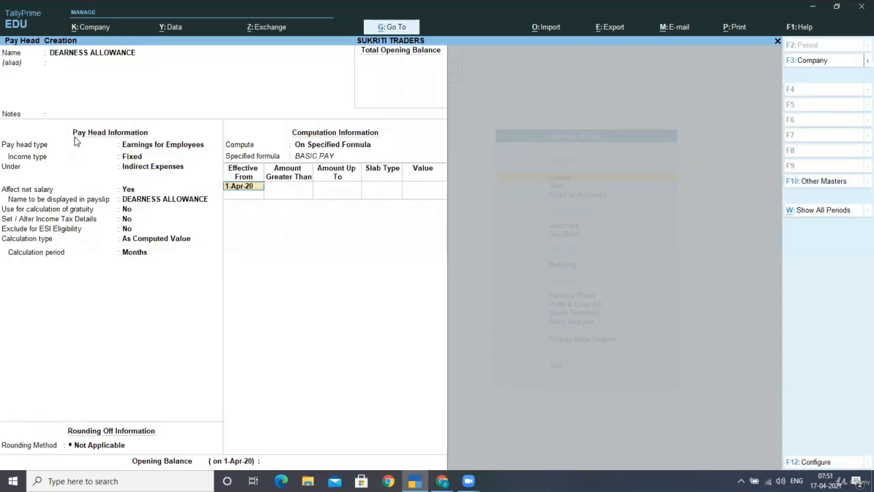
- Enter percentage slabs of 20 up to 5000 and 10 above, then save DEARNESS ALLOWANCE
key("Return")
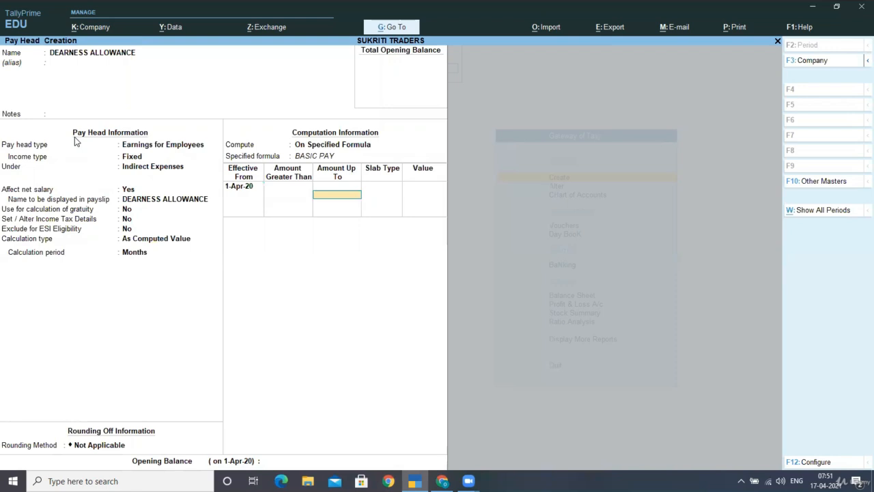
type("5000")
key("Return")
key("Return")
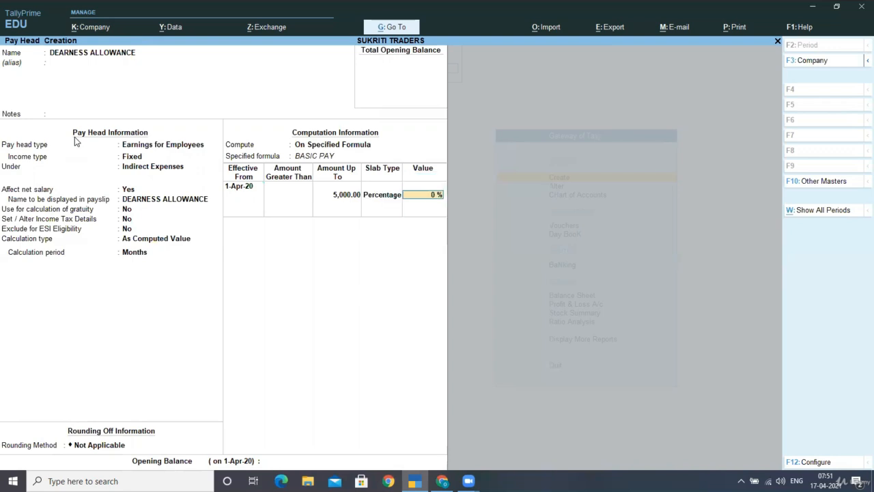
type("20")
key("Return")
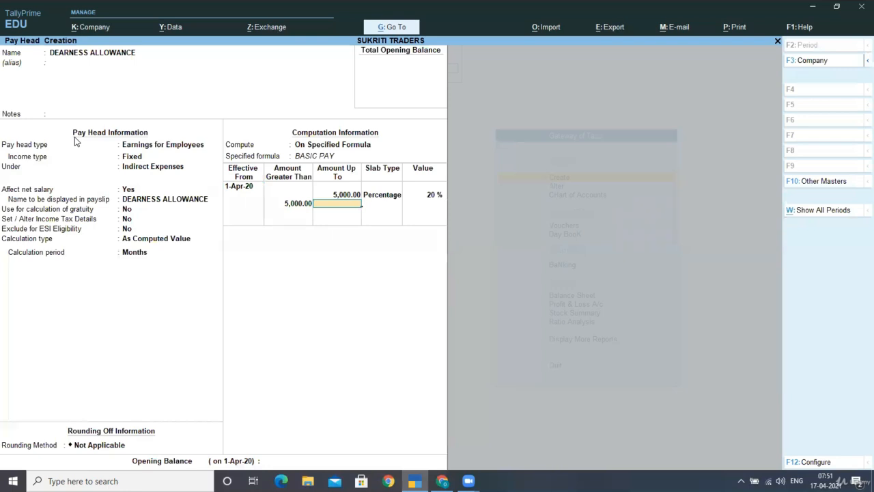
key("Return")
key("Return")
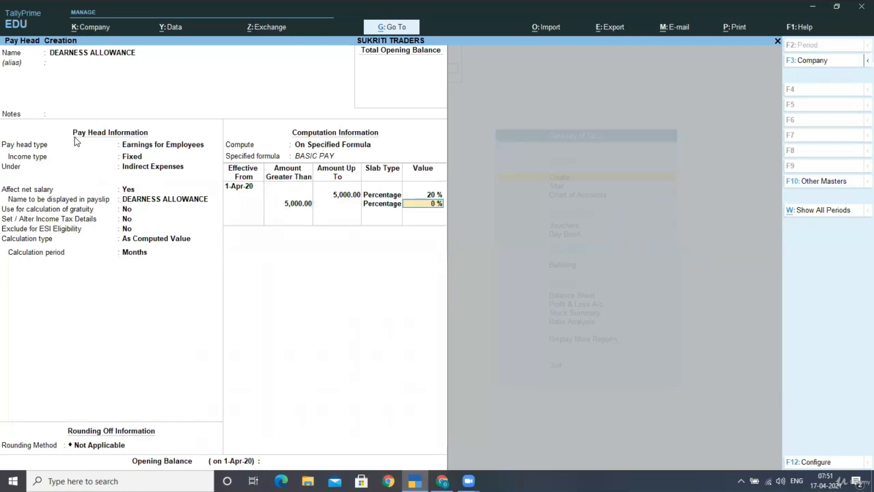
type("10")
key("Return")
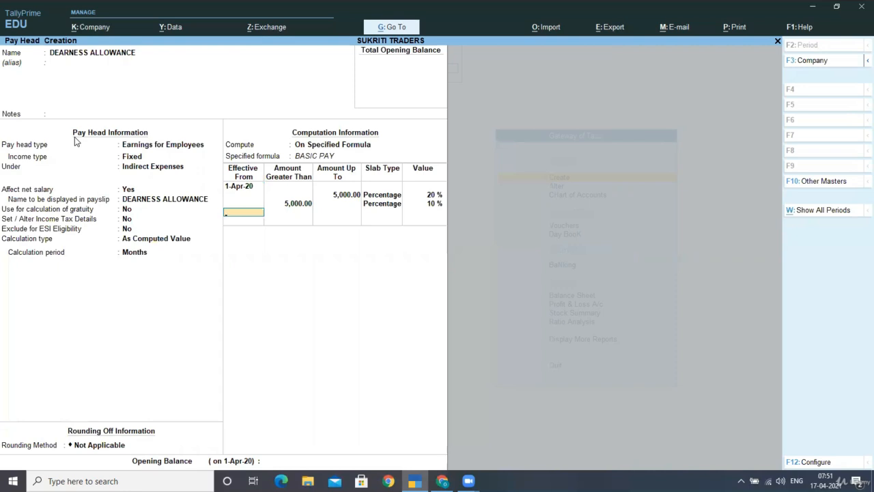
key("Return")
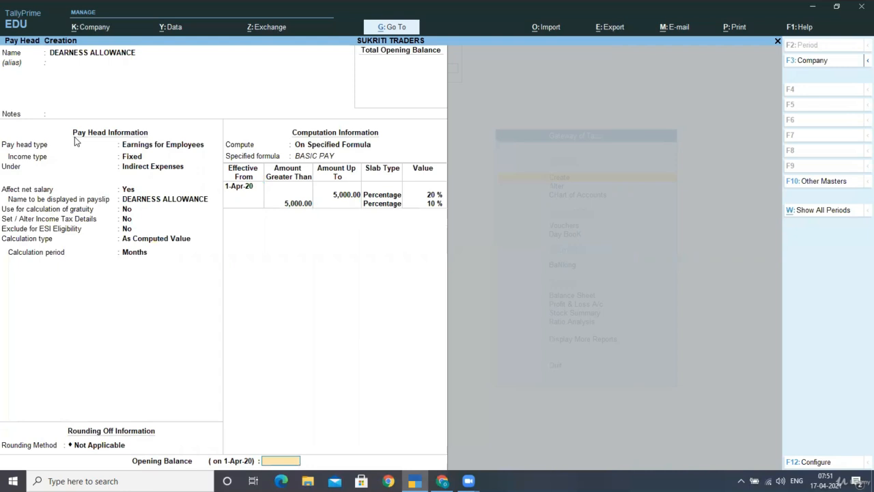
key("Return")
key("Return")
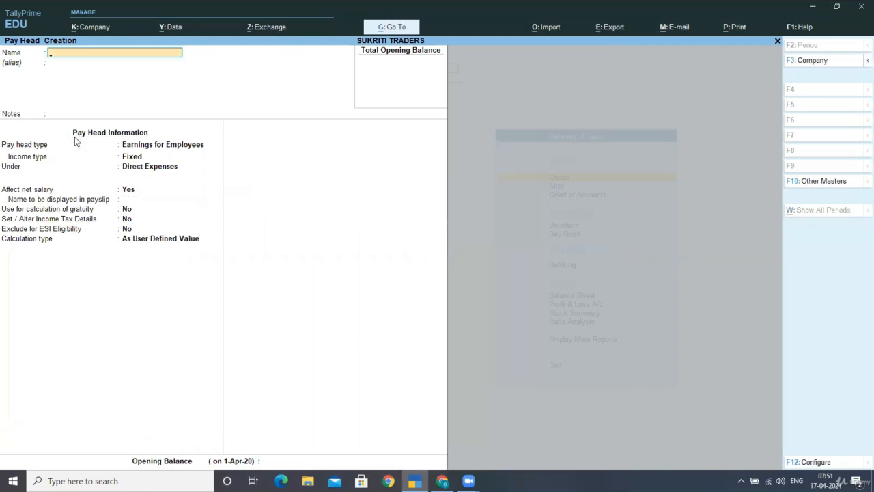
- Create HOUSE RENT ALLOWANCE as a Fixed earning under Indirect Expenses that affects net salary
type("HOUSE RENT ALLOWANCE")
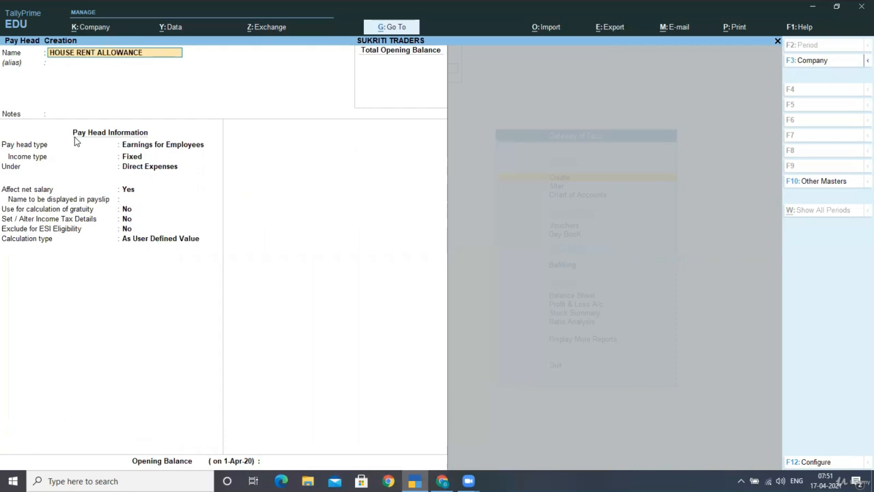
key("Return")
key("Return")
key("Return")
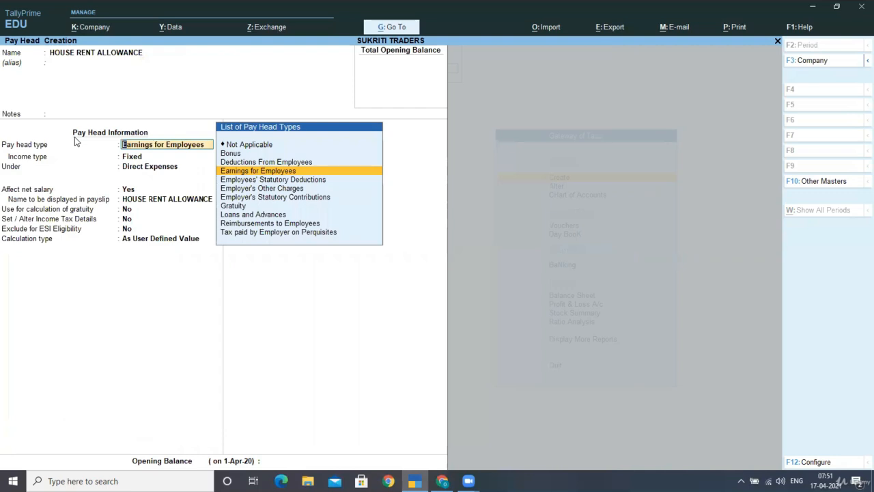
key("Return")
key("Return")
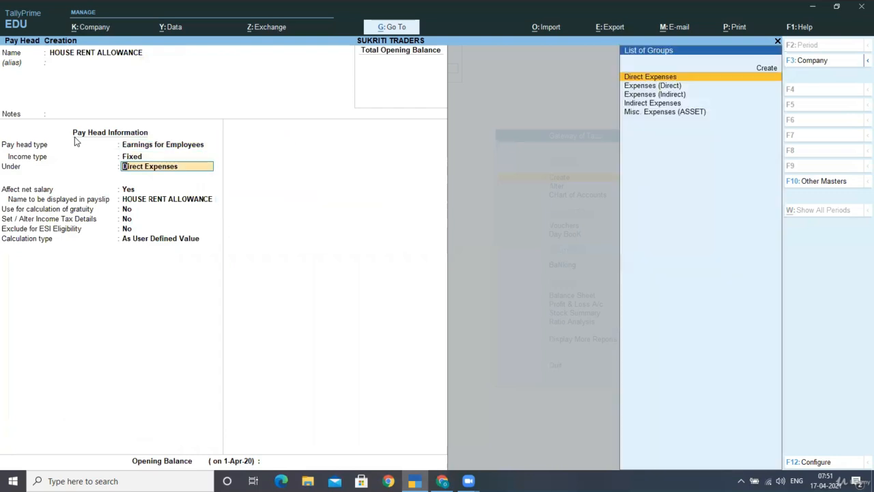
type("IN")
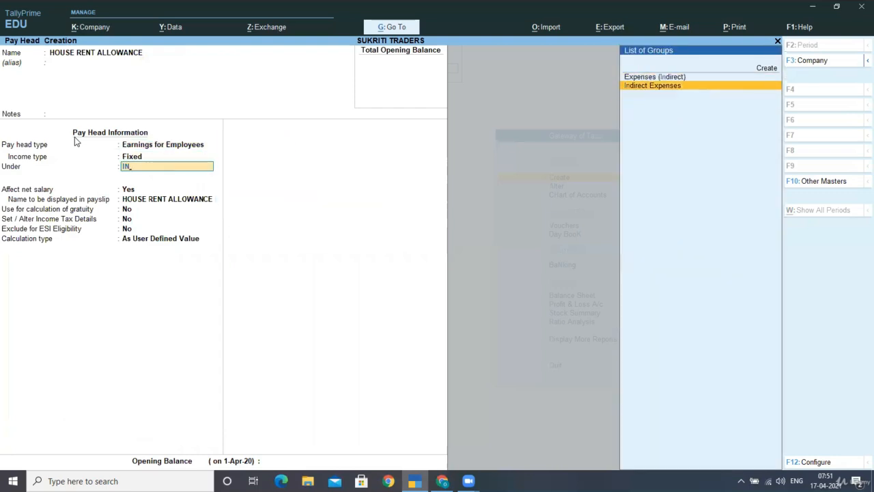
key("Return")
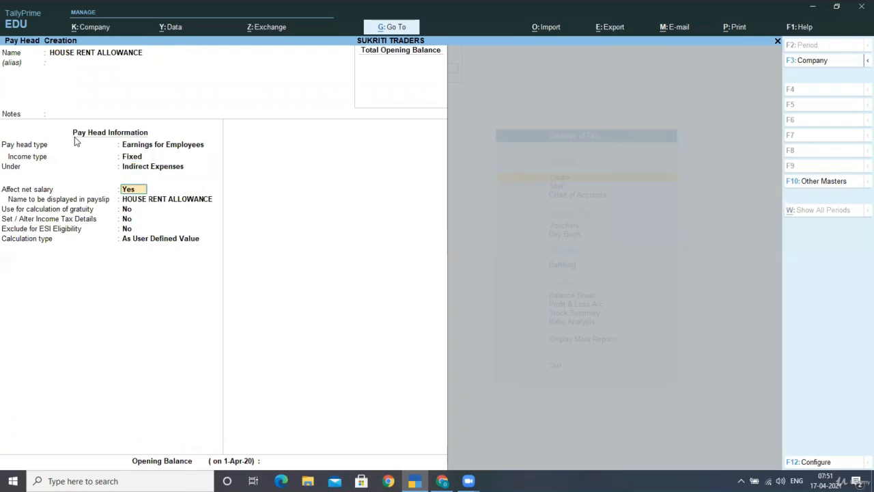
key("Return")
key("Return")
key("Return")
key("Return")
key("Return")
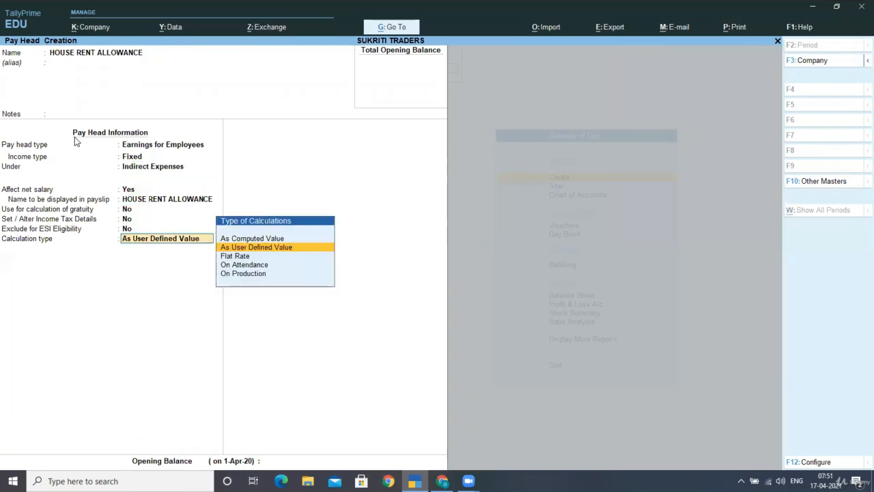
- Set it As Computed Value, no rounding, computed On Specified Formula
key("Up")
key("Return")
key("Return")
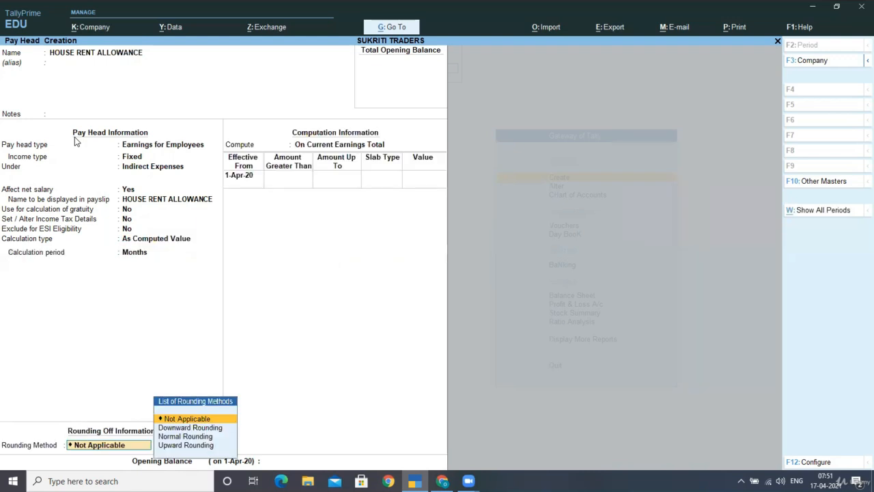
key("Return")
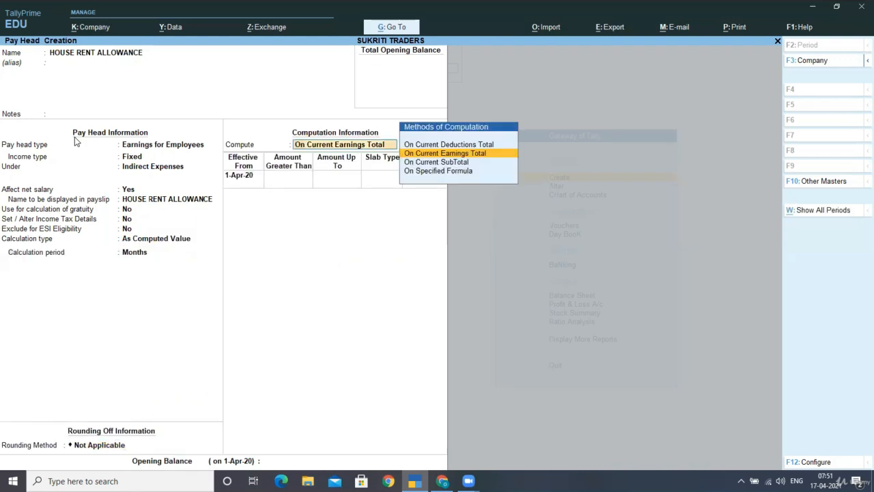
key("Down")
key("Down")
key("Return")
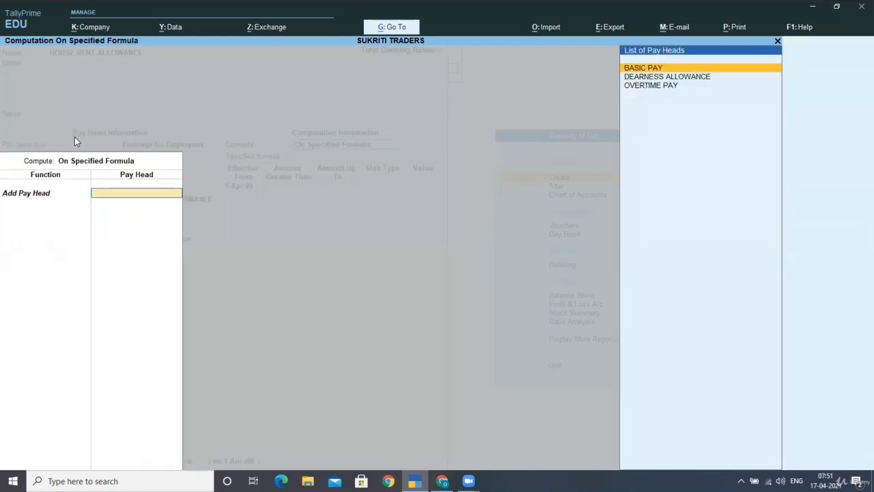
- Build the formula as BASIC PAY + DEARNESS ALLOWANCE
key("Return")
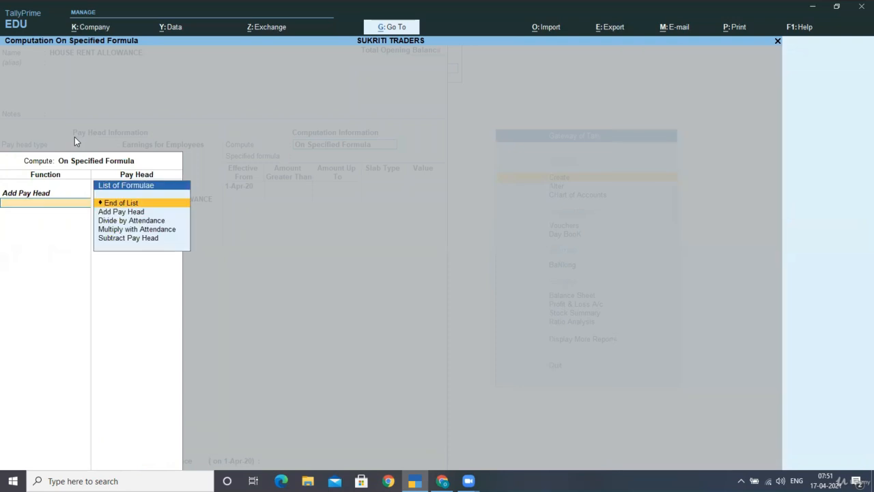
key("BackSpace")
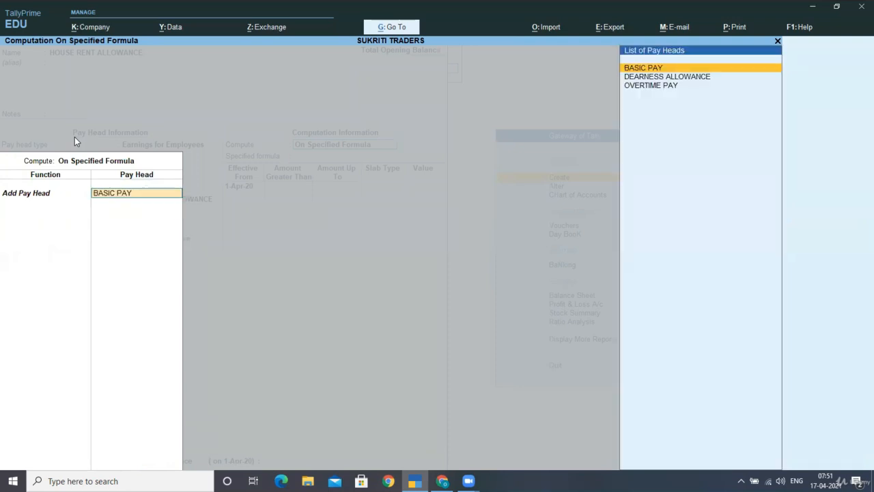
key("Return")
key("Down")
key("Return")
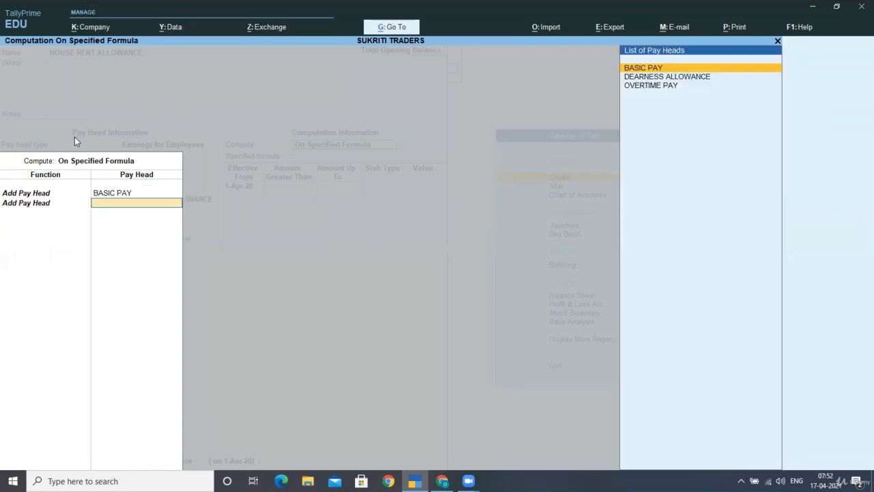
key("Down")
key("Return")
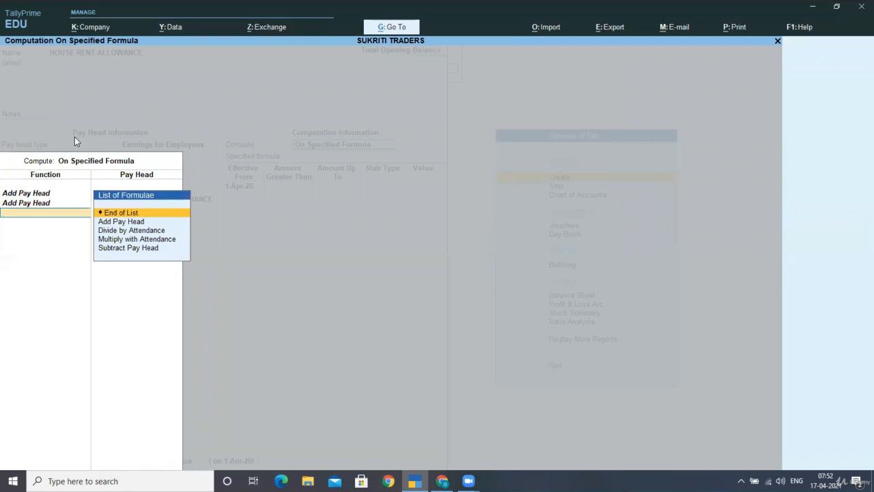
key("Return")
key("Return")
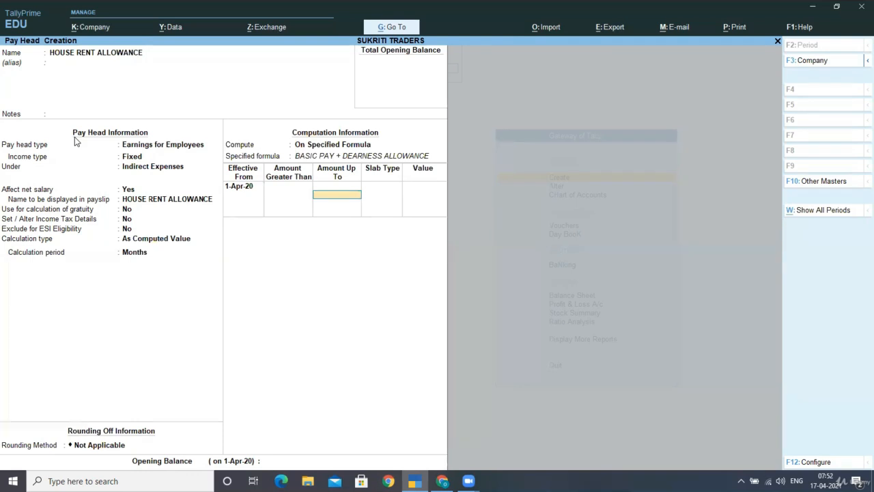
- Set a Percentage slab of 30, save, and name the next pay head TRAVELLING ALL
key("Return")
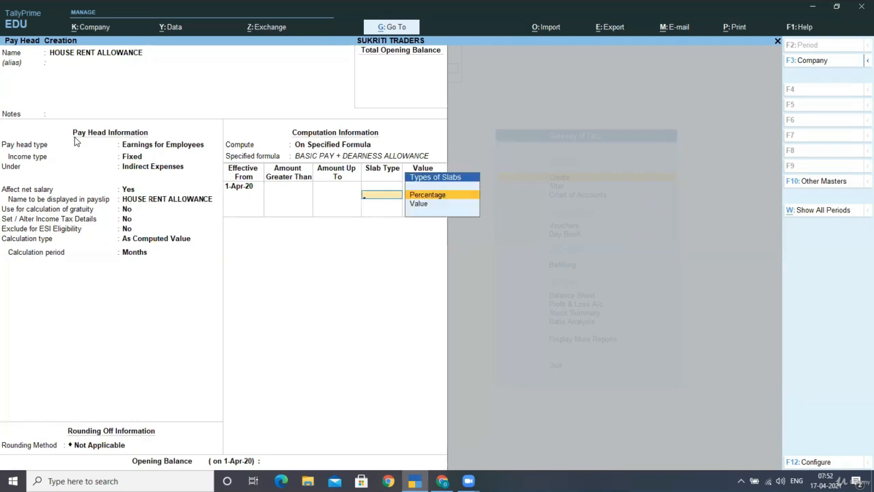
key("Return")
type("30")
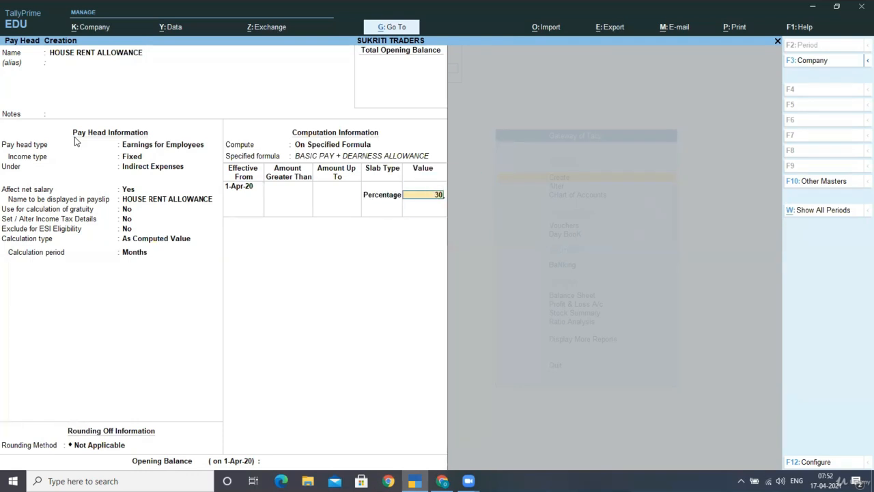
key("Return")
key("Return")
key("Return")
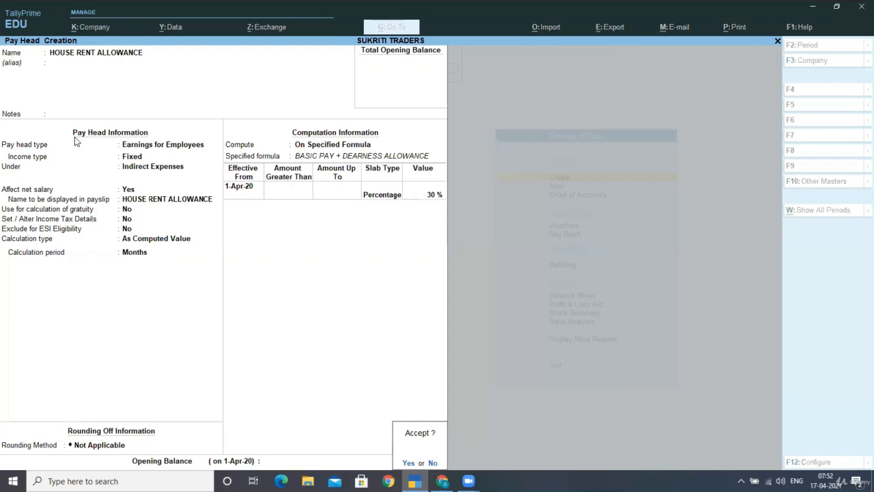
key("Return")
type("TRAVE")
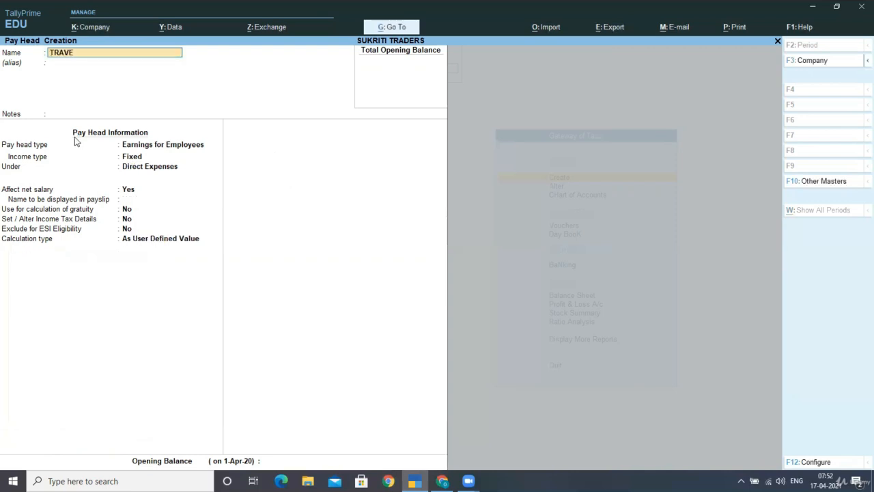
type("LLING ALL.")
- Place TRAVELLING ALL. under Indirect Expenses with a Flat Rate calculation type
key("Return")
key("Return")
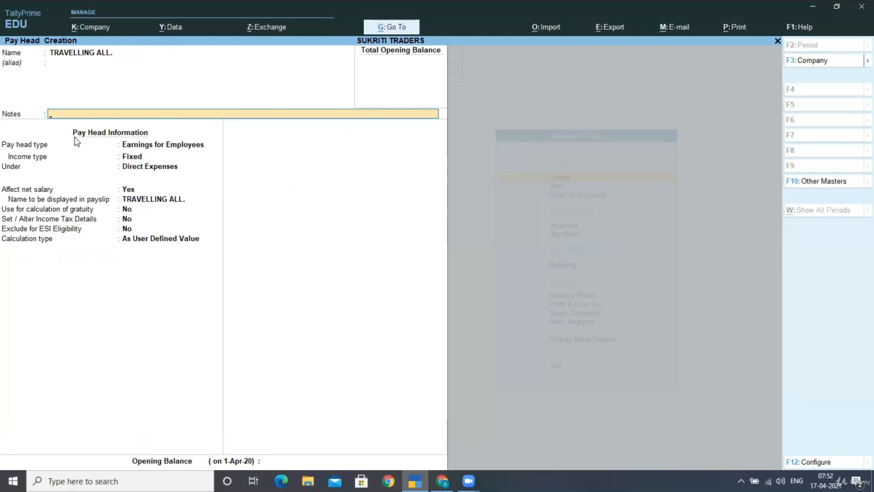
key("Return")
key("Return")
key("Return")
type("IN")
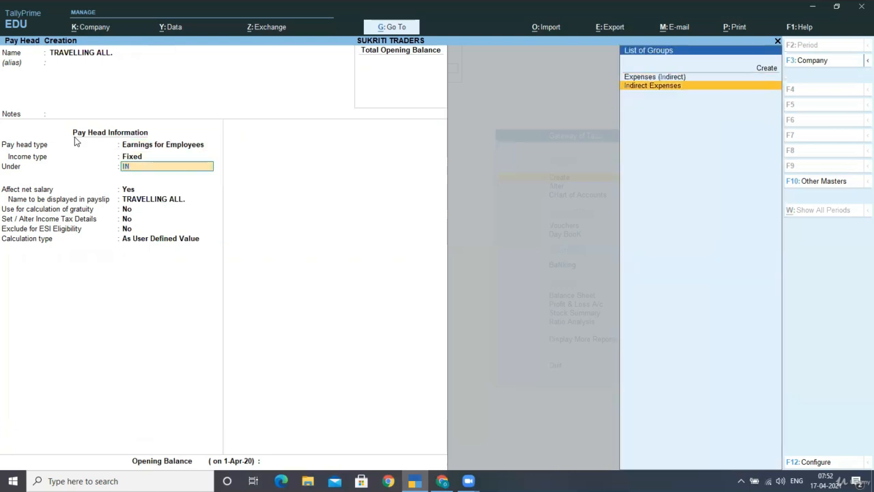
key("Return")
key("Return")
key("Return")
key("Return")
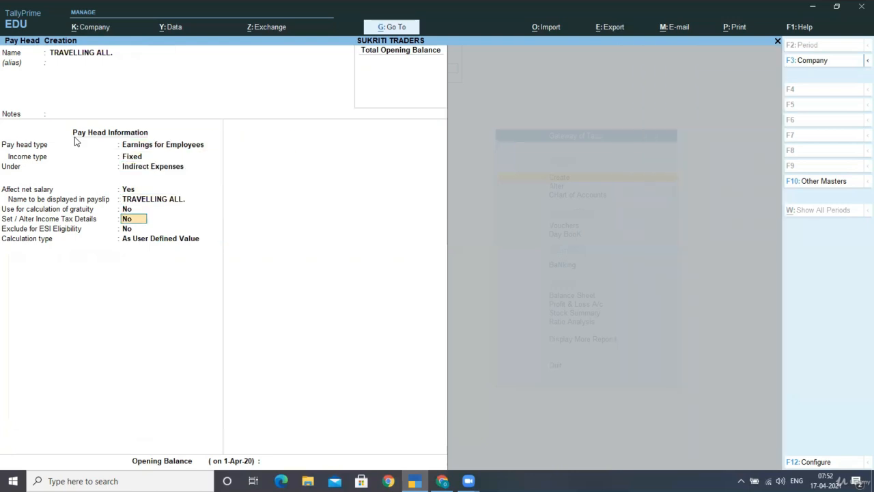
key("Return")
key("Return")
key("Down")
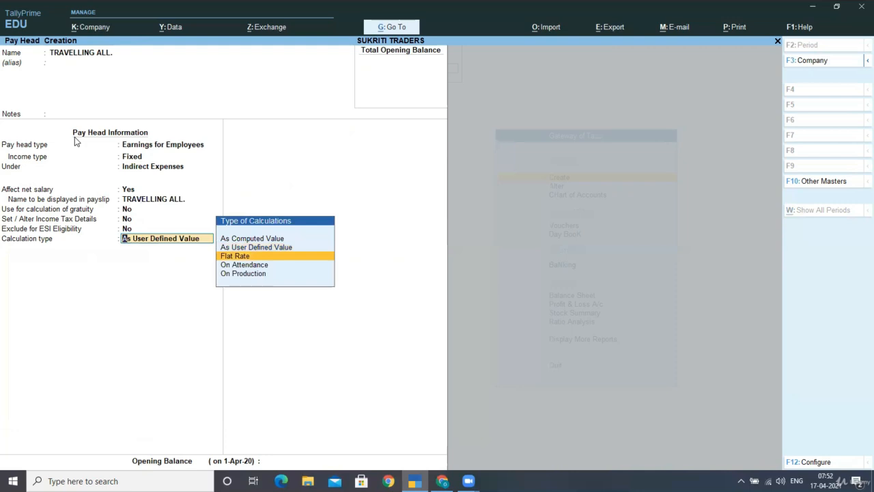
key("Return")
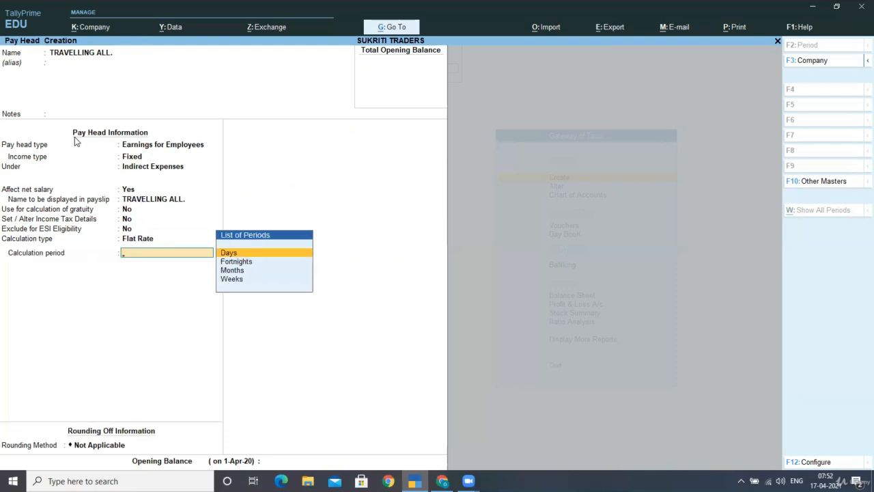
- Set the period to Months, save, and name the next pay head VARIABLE PAY
key("Down")
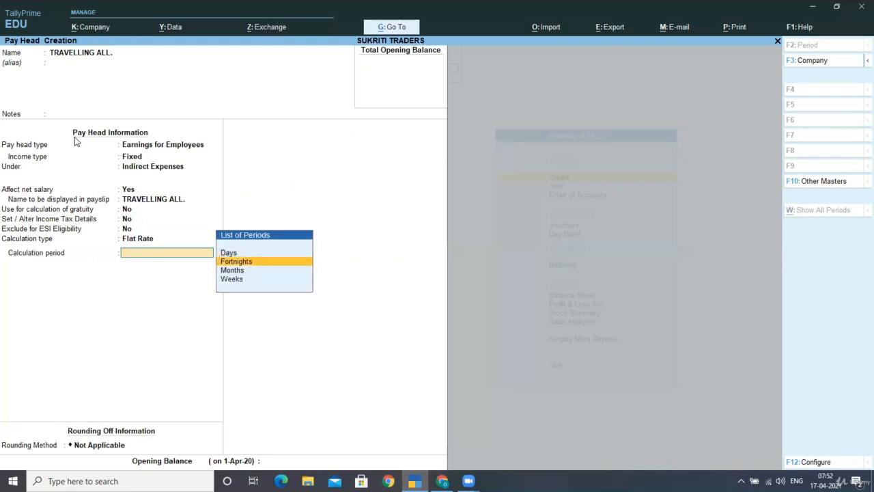
key("Down")
key("Return")
key("Return")
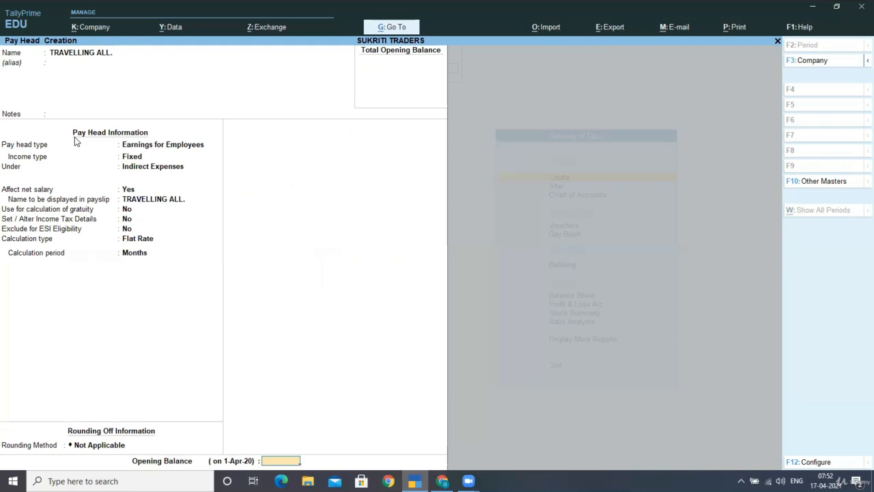
key("Return")
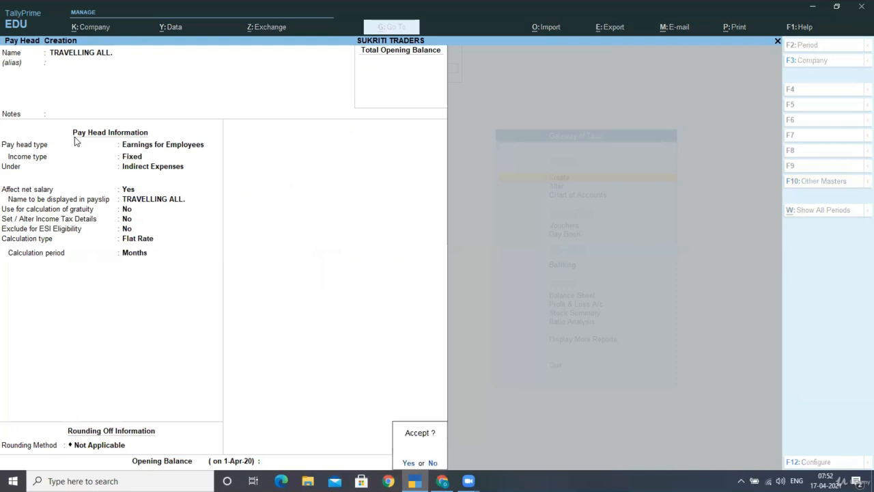
key("Return")
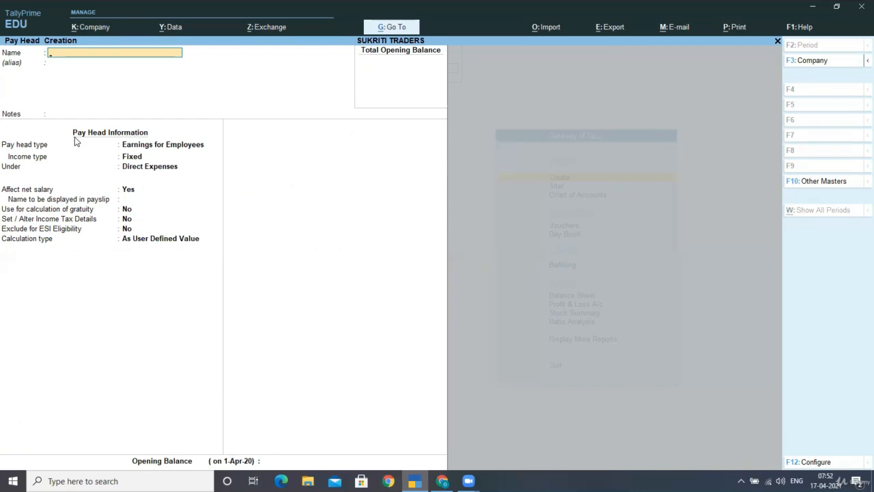
type("VARIABLE PAY")
- Make VARIABLE PAY a Variable earning under Indirect Expenses, As User Defined Value, and save
key("Return")
key("Return")
key("Return")
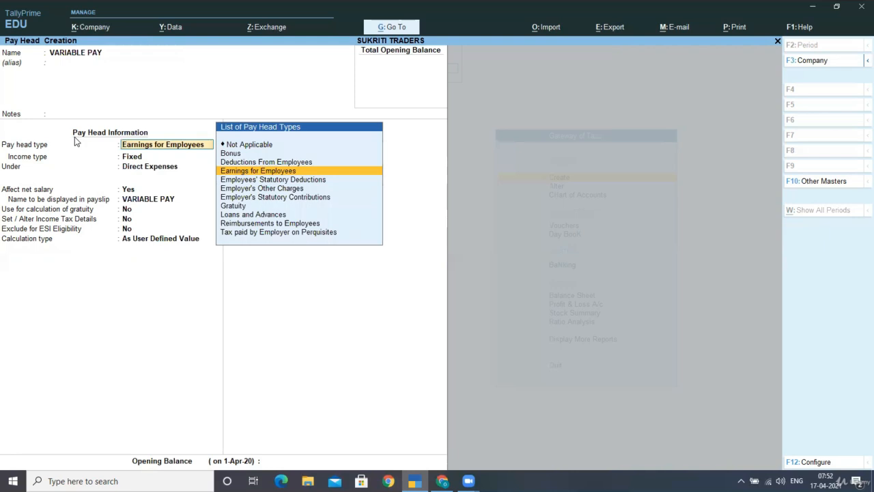
key("Return")
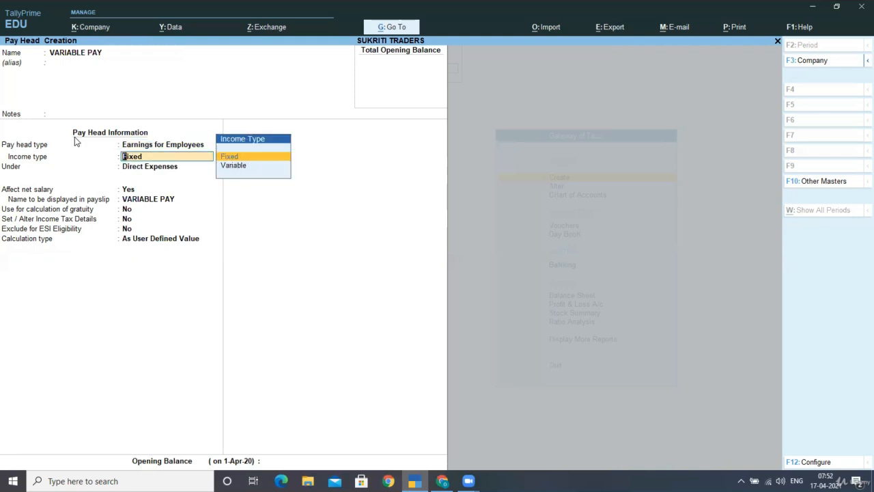
key("Down")
key("Return")
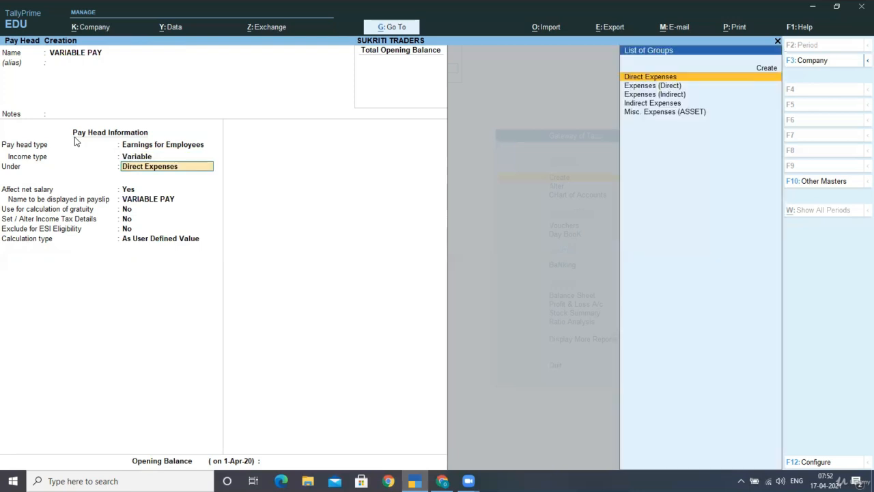
type("In")
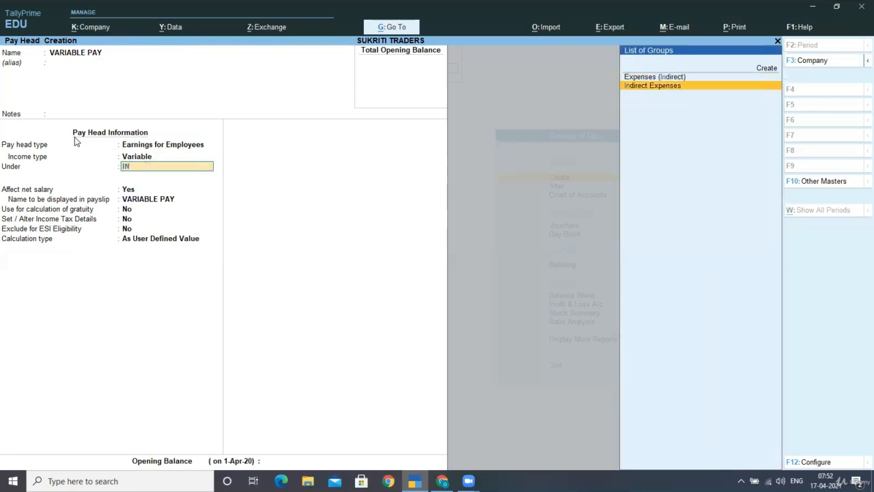
key("Return")
key("Return")
key("Return")
key("Return")
key("Return")
key("Return")
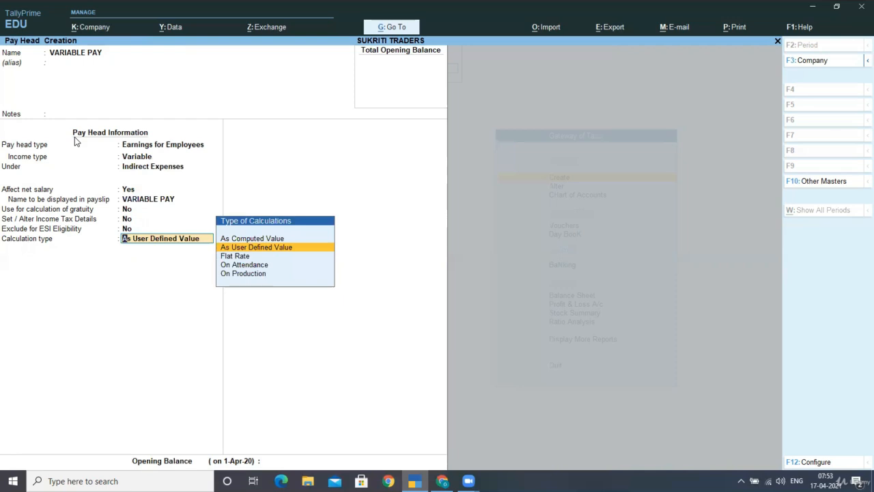
key("Return")
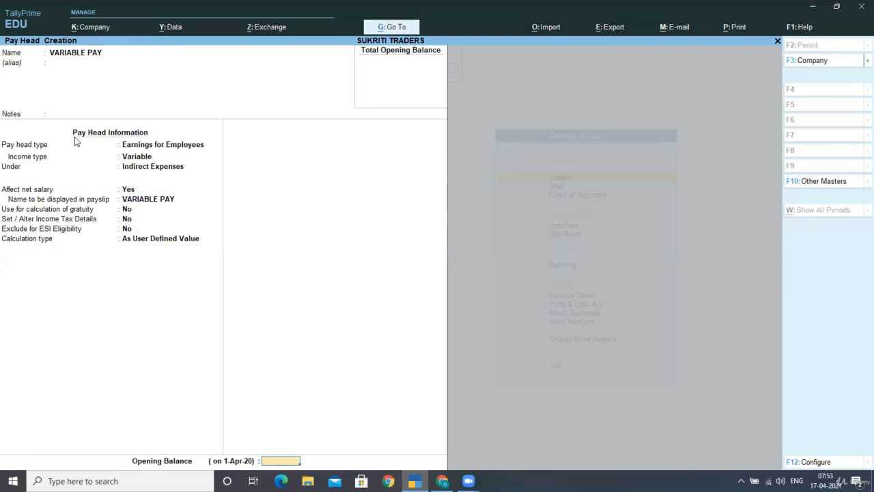
key("Return")
key("Return")
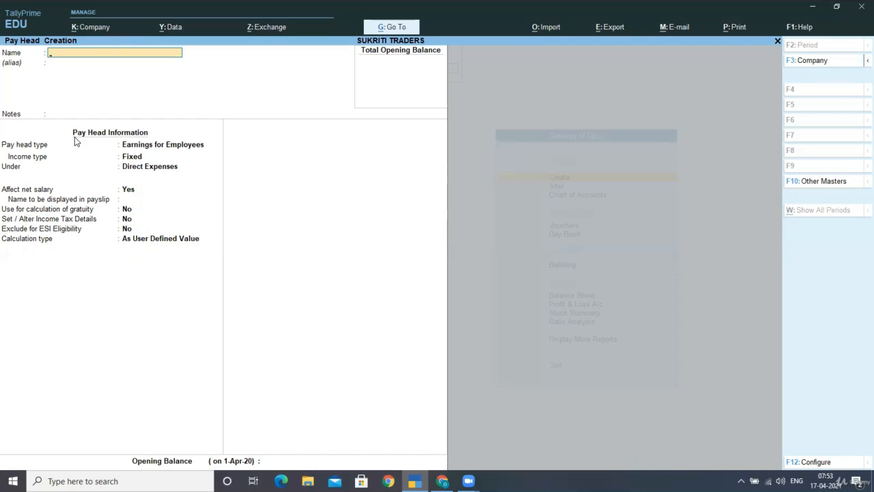
type("EMPLOYEES PF CONTT")
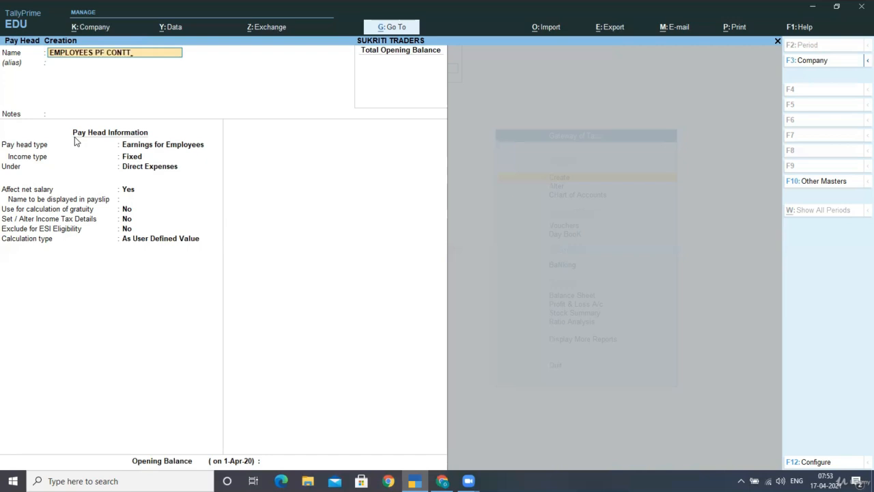
key("Return")
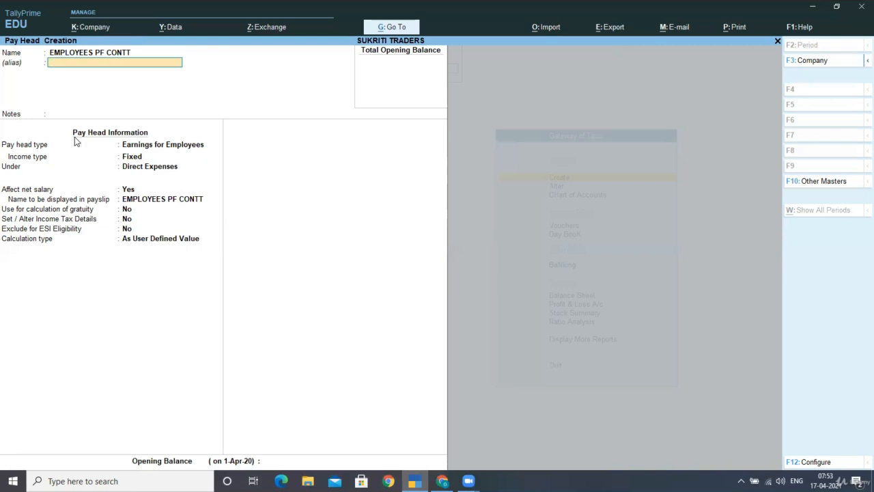
key("BackSpace")
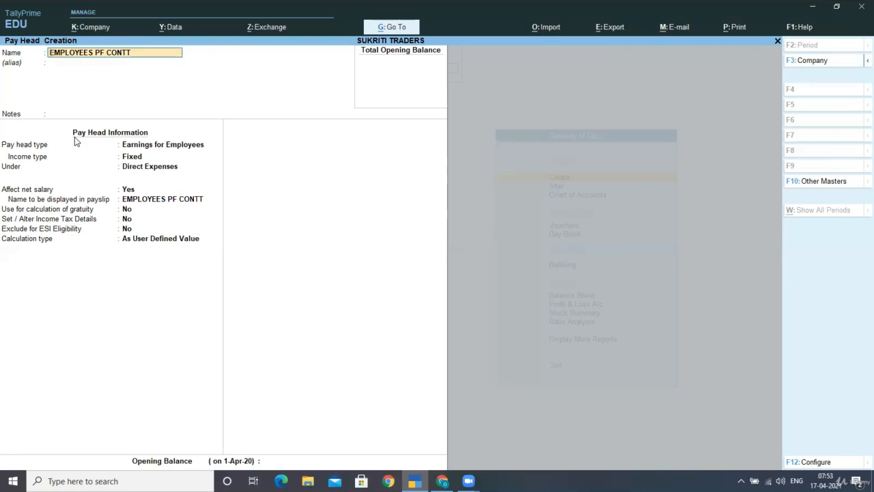
key("Return")
key("BackSpace")
type("@12%")
key("Return")
key("Return")
key("Return")
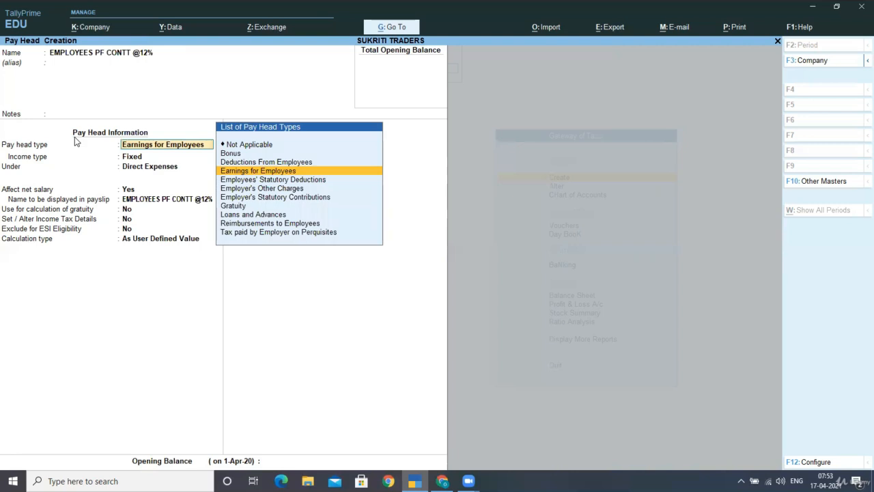
- Make it an Employees' Statutory Deductions, PF Account (A/c No. 1) head under Current Liabilities, On Specified Formula
key("Down")
key("Down")
key("Down")
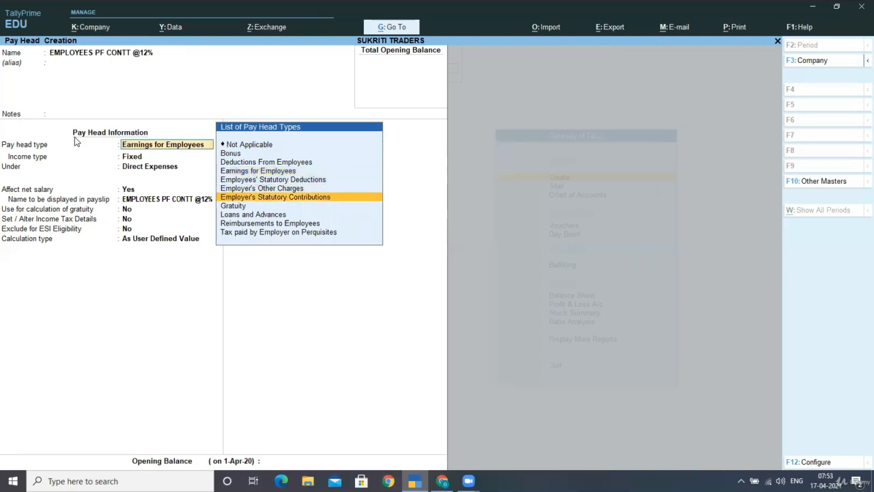
key("Up")
key("Up")
key("Return")
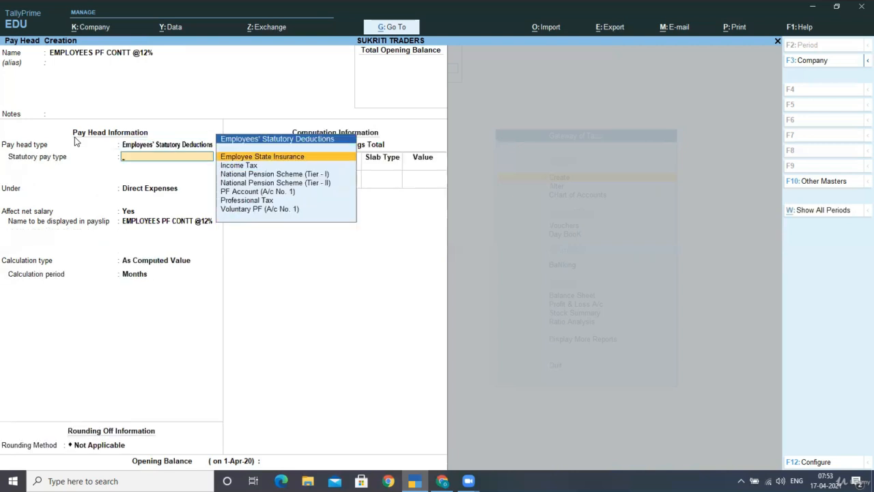
key("Down")
key("Down")
key("Down")
key("Down")
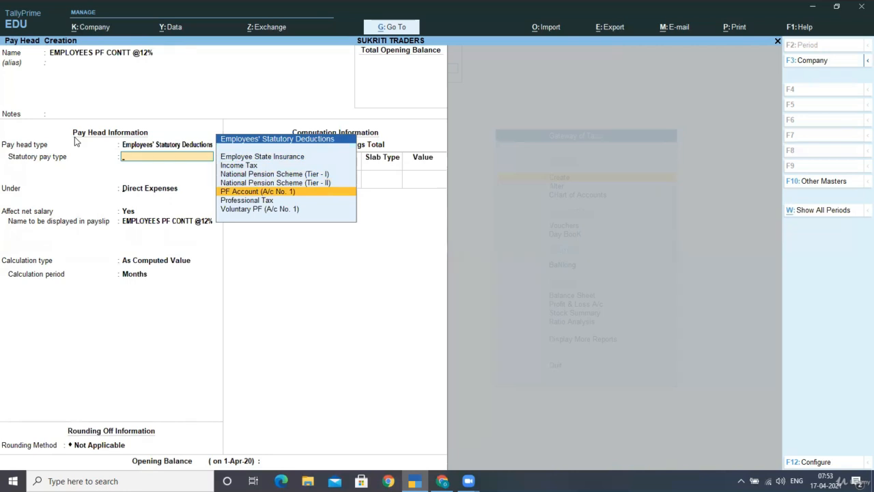
key("Return")
key("Return")
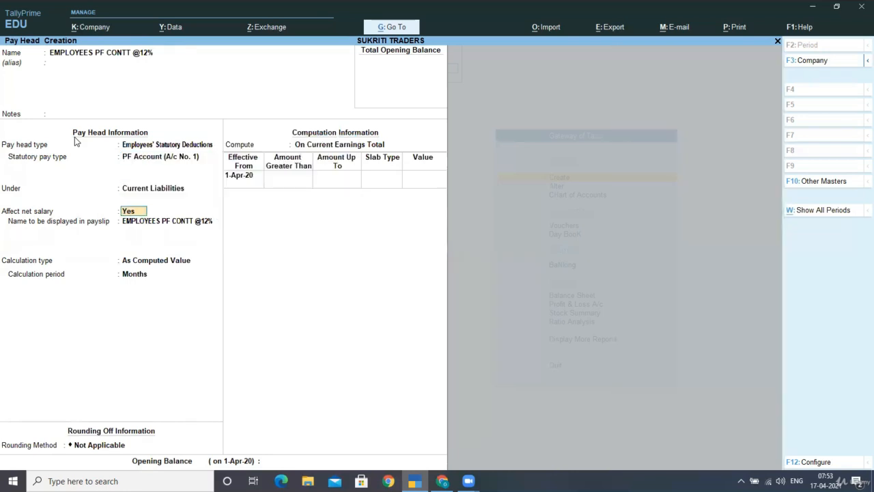
key("Return")
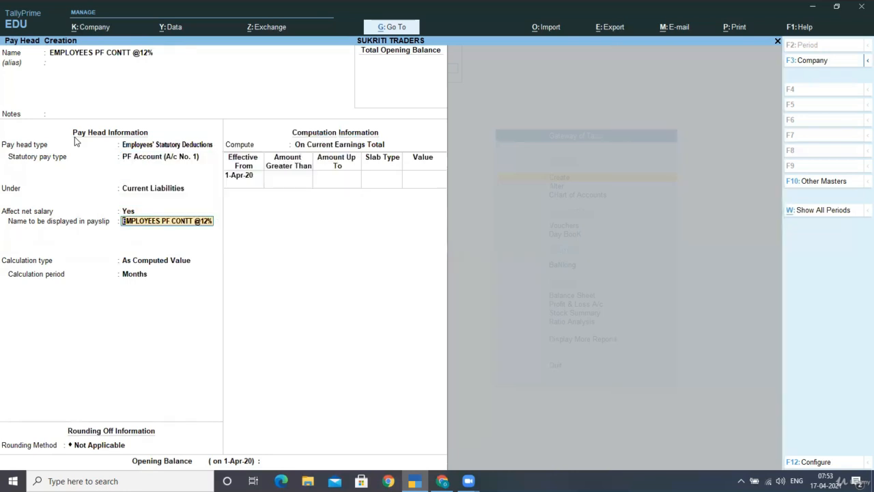
key("Return")
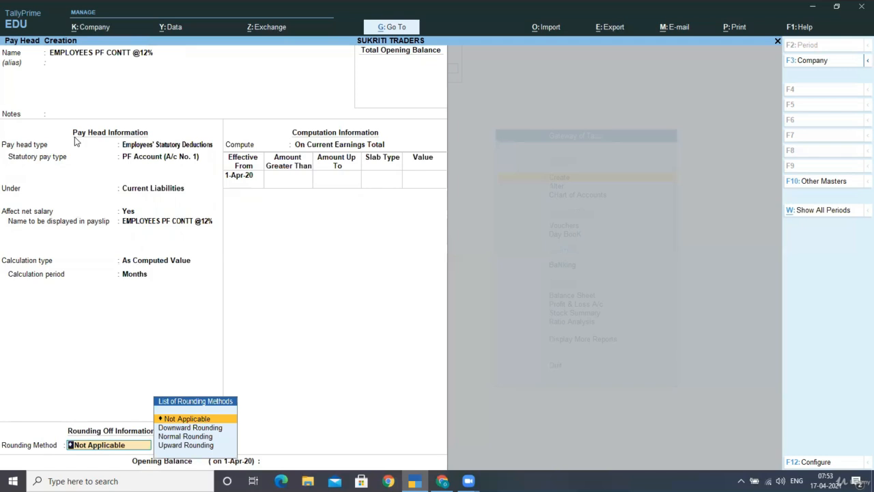
key("Return")
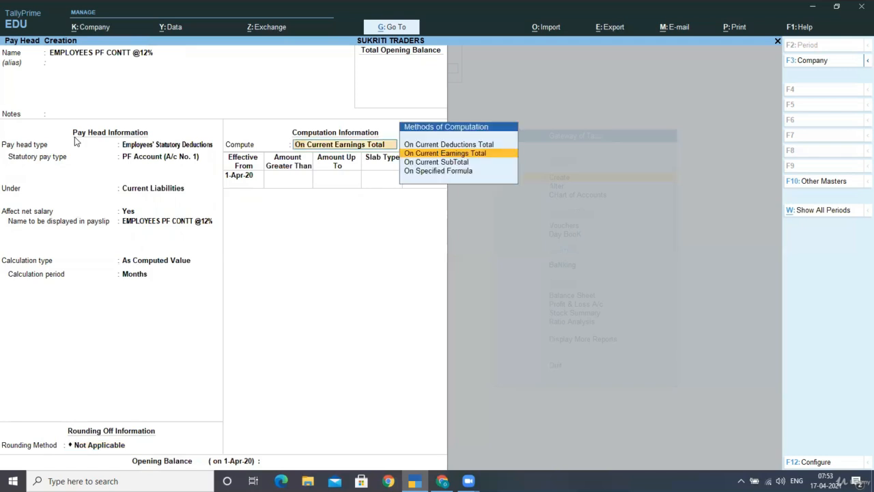
key("Down")
key("Down")
key("Return")
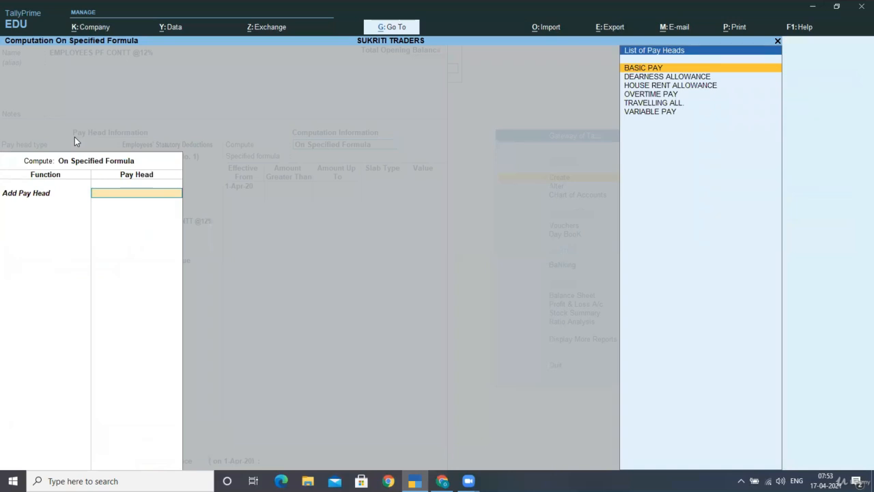
- Base the formula on BASIC PAY only, effective 1-Apr-20
key("Return")
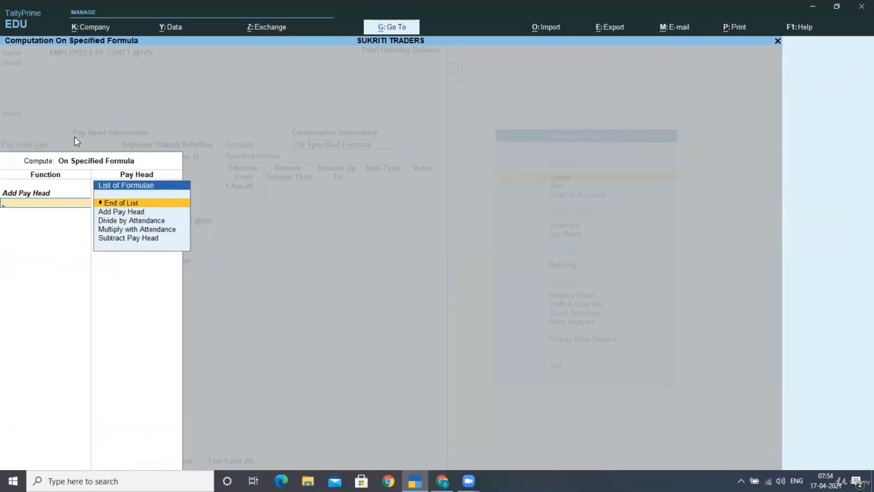
key("Down")
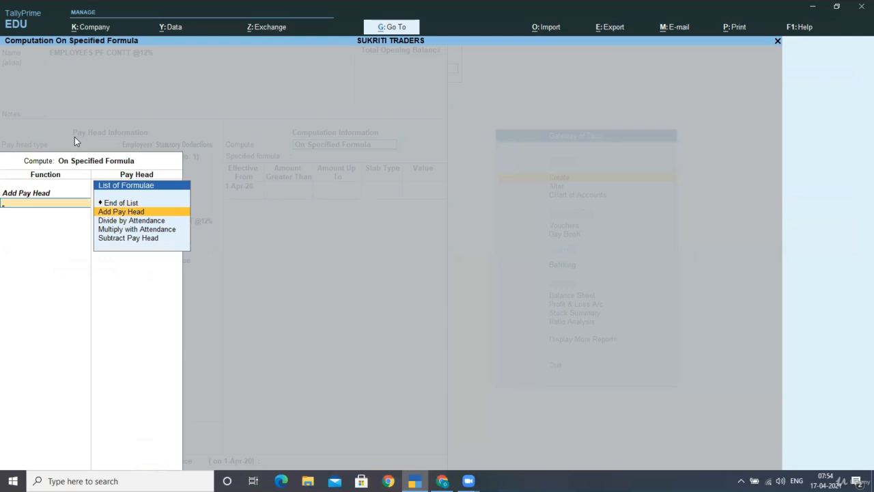
key("Up")
key("Return")
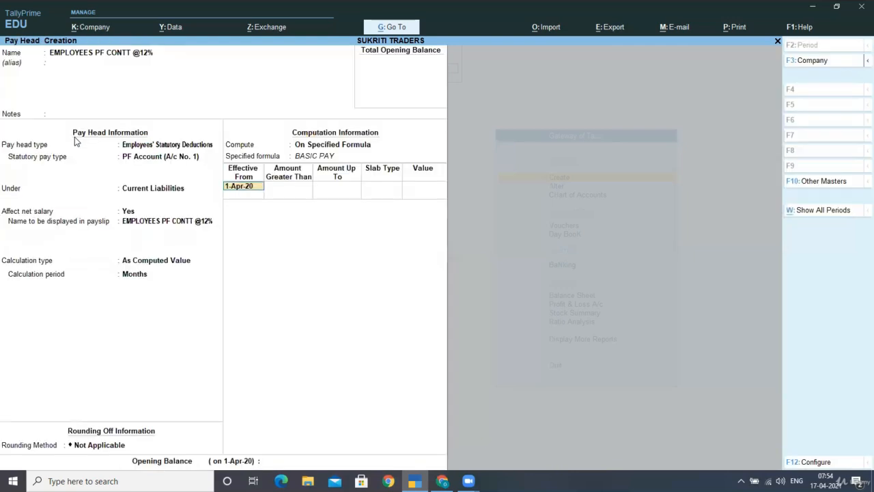
key("Return")
- Enter slabs: 12 percent up to 6,500 and a flat value of 780 above
type("6,5")
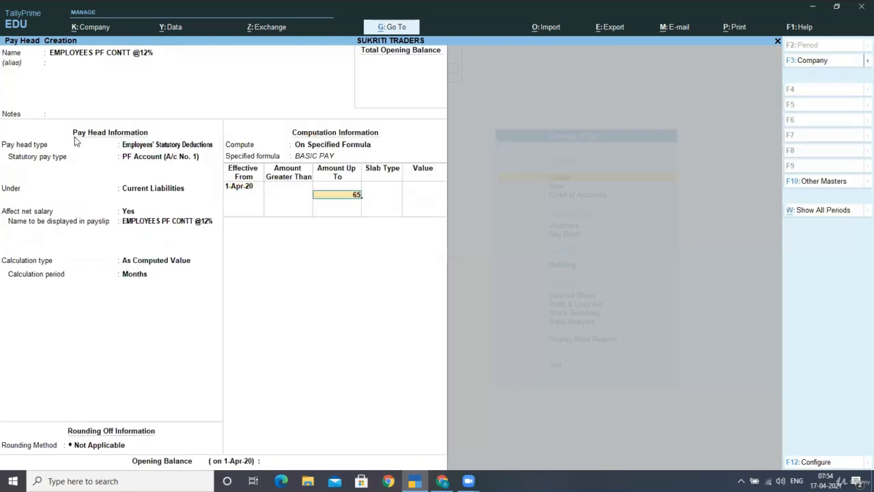
type("00")
key("Return")
key("Return")
type("1")
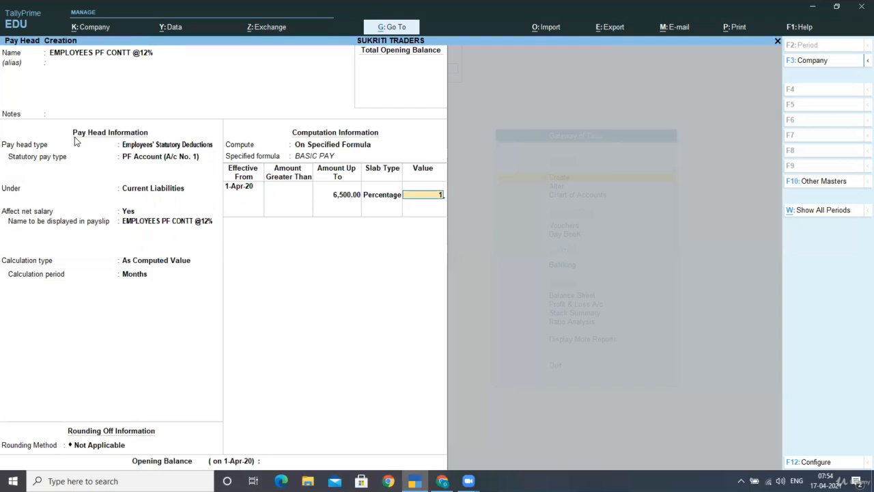
type("2")
key("Return")
key("Return")
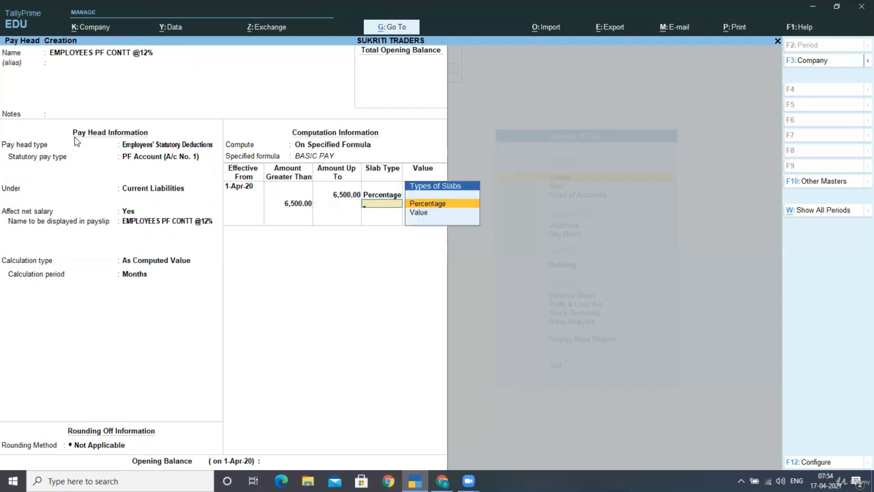
key("Down")
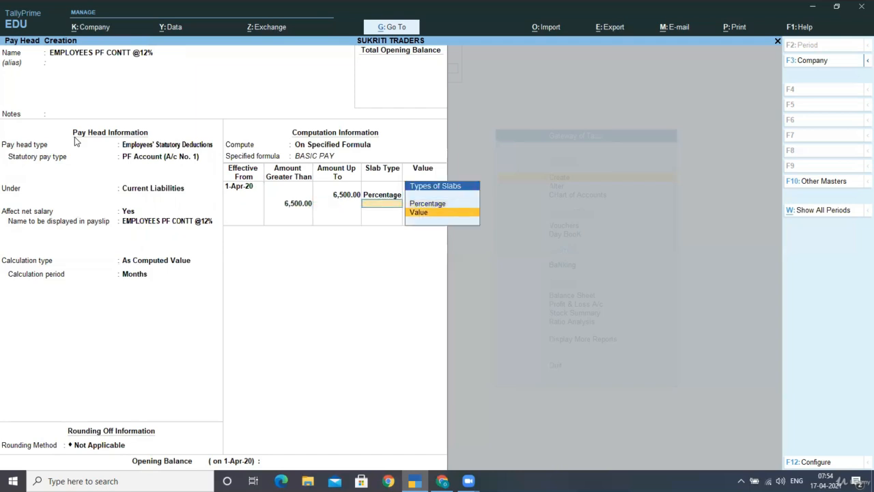
key("Return")
type("780")
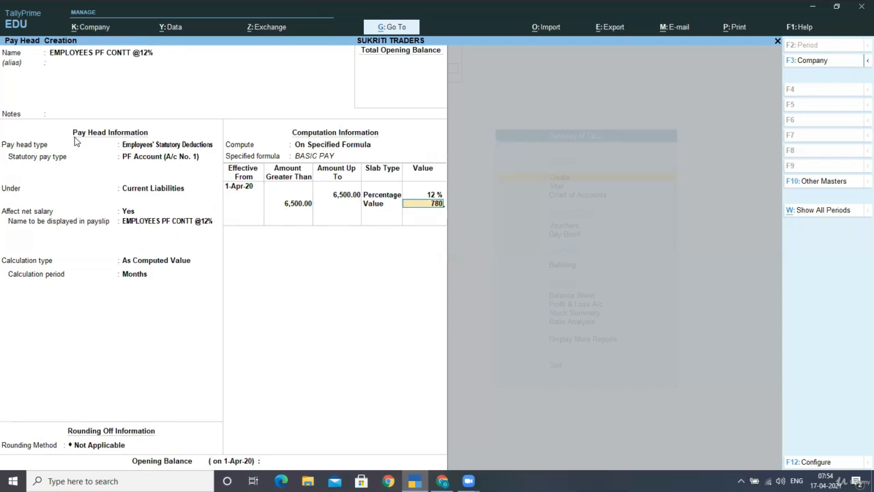
key("Return")
key("Return")
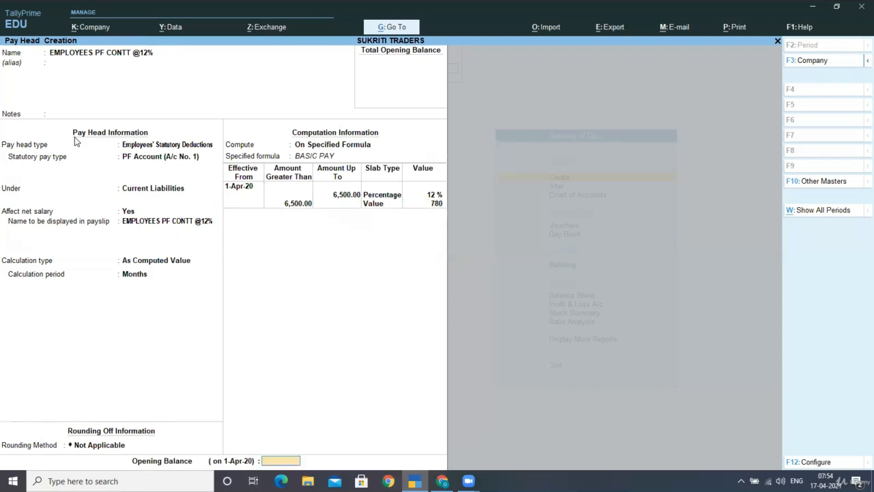
key("Return")
key("Return")
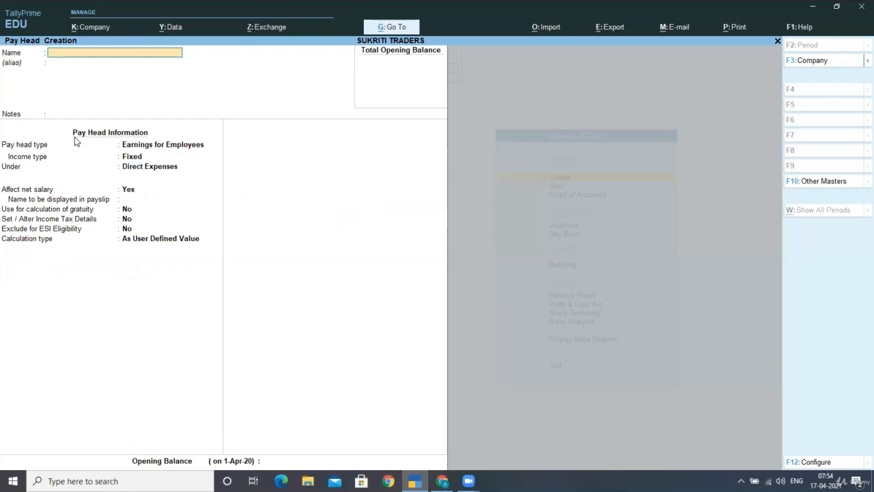
- Name the pay head 'PROFEWSSIONAL TAX' as an Employees' Statutory Deductions Professional Tax pay head with its registration number
type("PROFEWSSIONAL TAX")
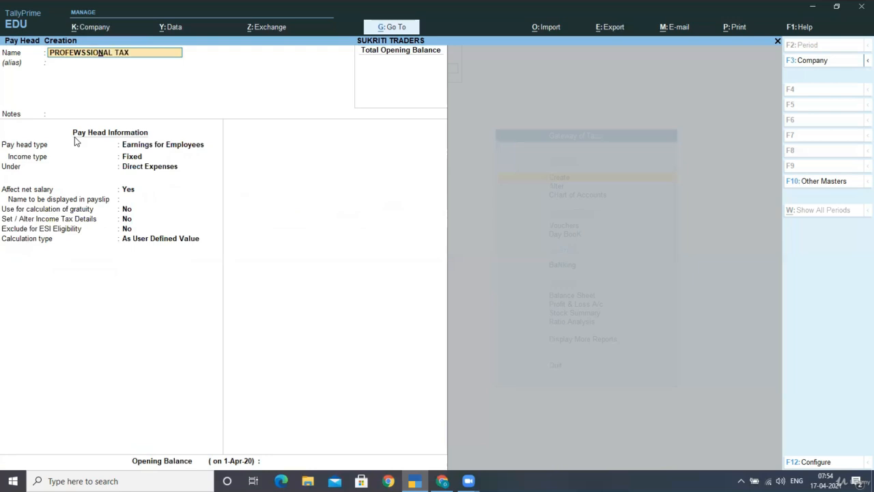
key("Return")
key("Return")
key("Return")
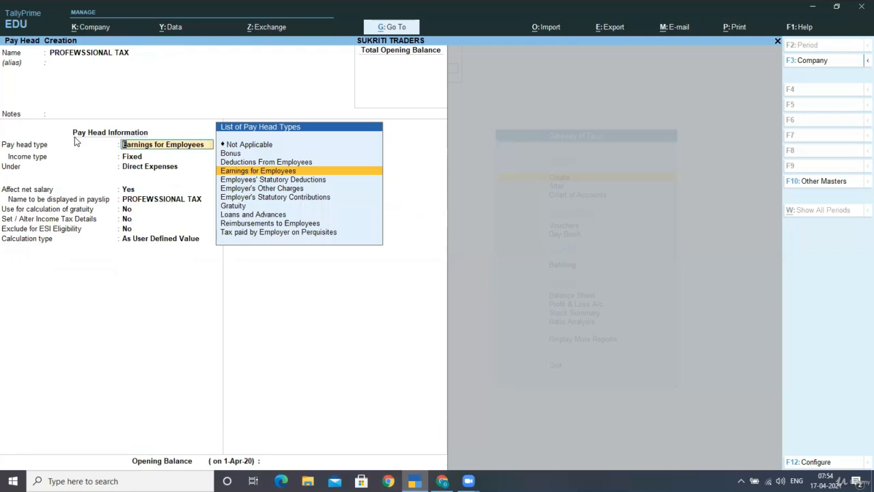
key("Down")
key("Return")
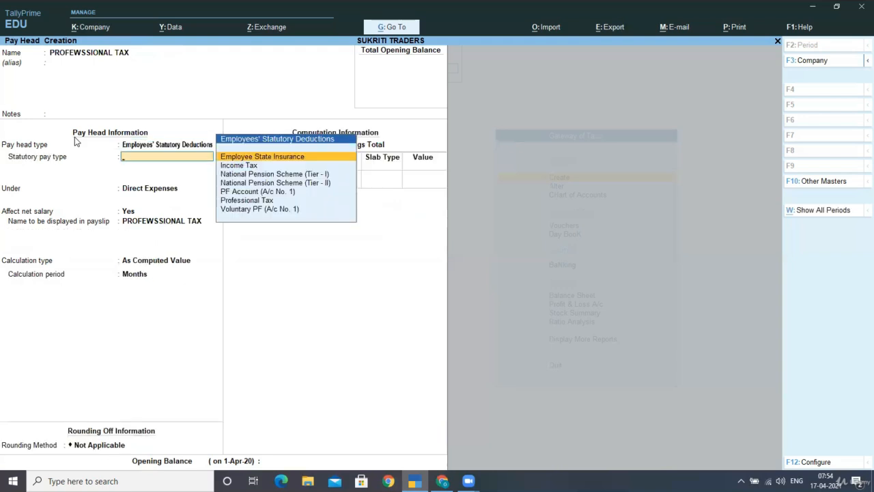
key("Down")
key("Down")
key("Down")
key("Down")
key("Down")
key("Return")
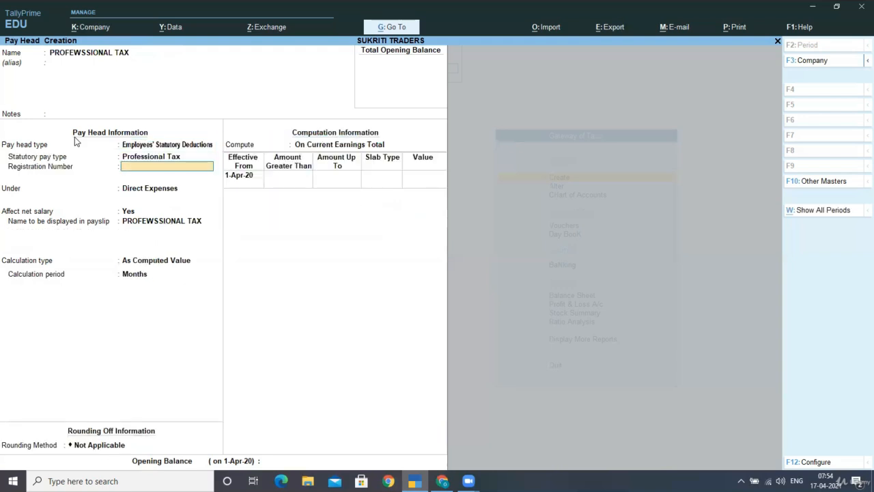
key("Return")
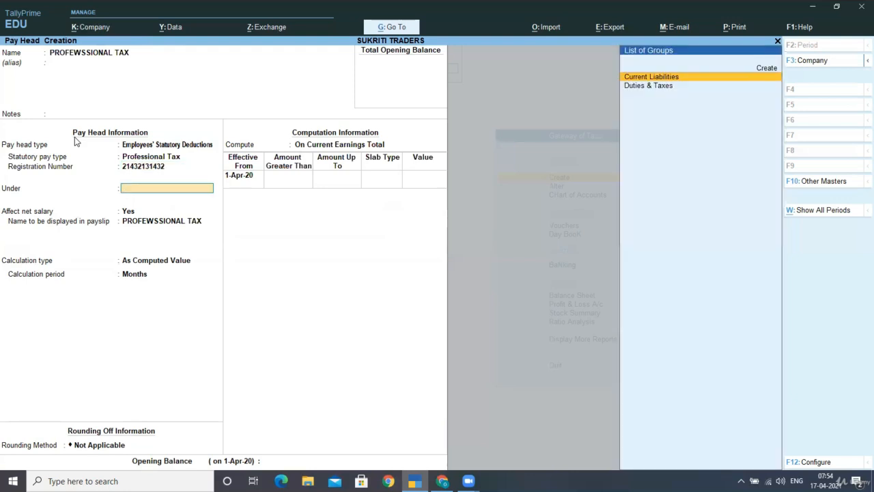
- Place it under Current Liabilities, affecting net salary, and compute it On Specified Formula
key("Return")
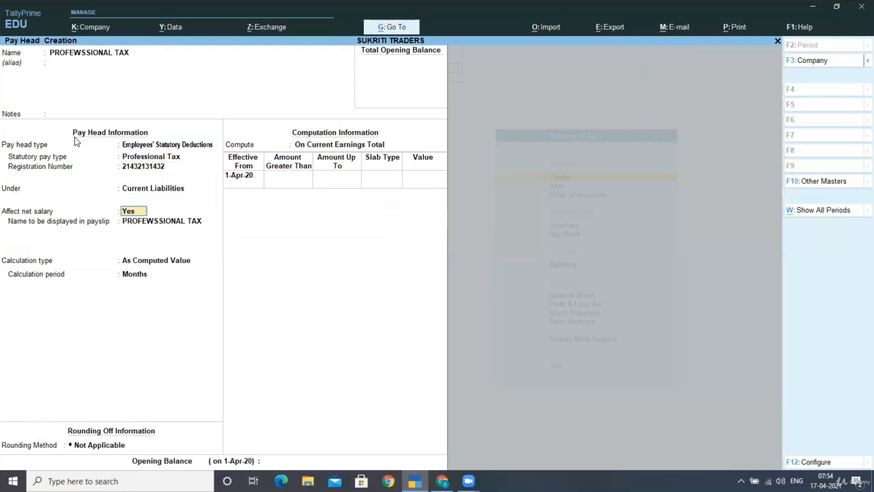
key("Return")
key("Return")
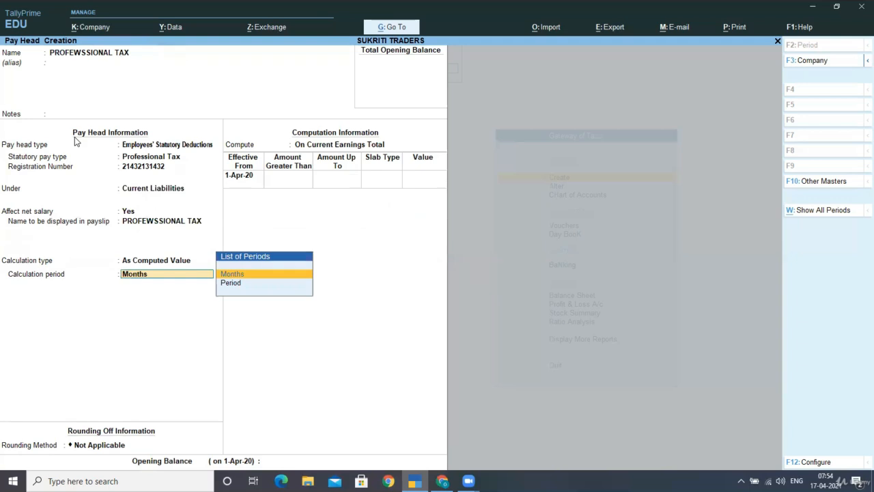
key("Return")
key("Return")
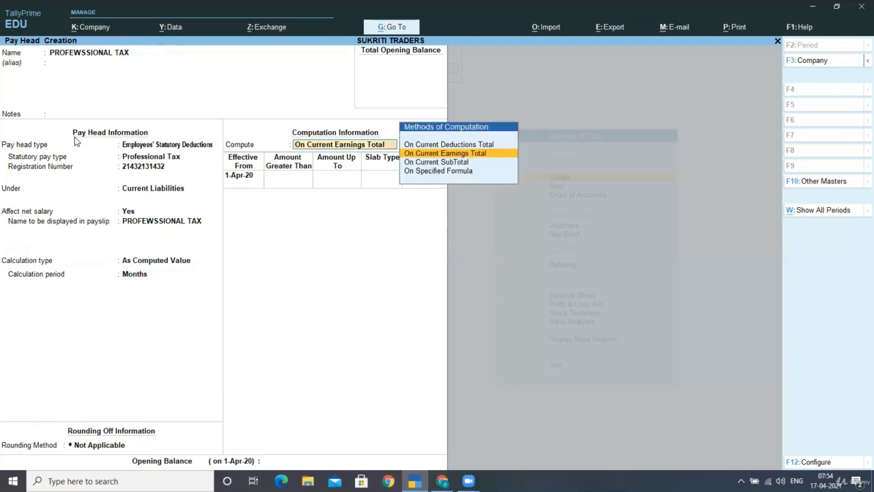
key("Down")
key("Down")
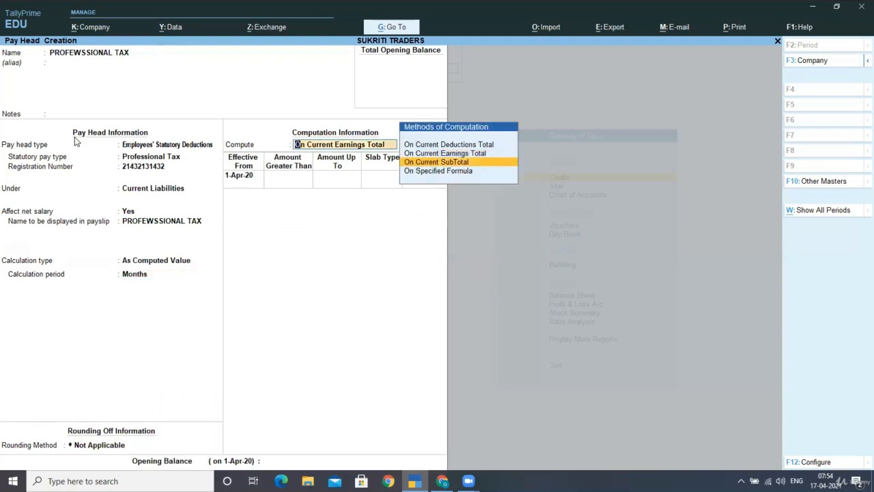
key("Return")
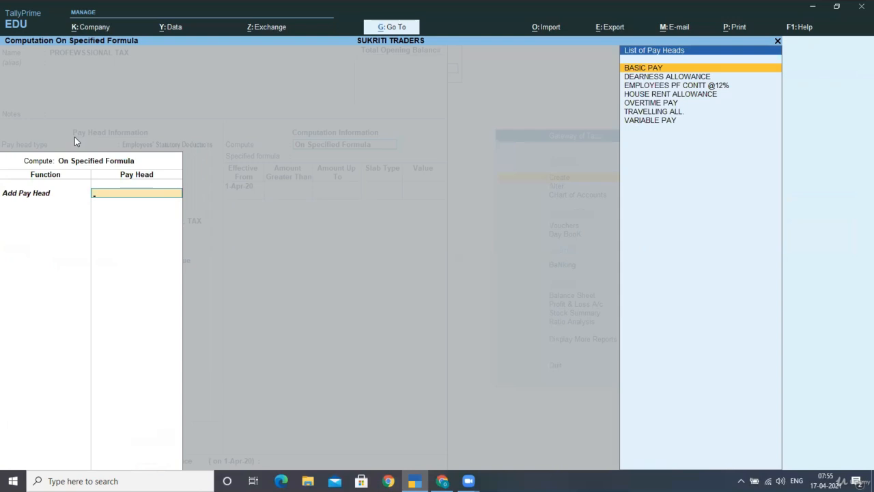
- Drop the specified formula and compute professional tax On Current Earnings Total
key("Escape")
key("y")
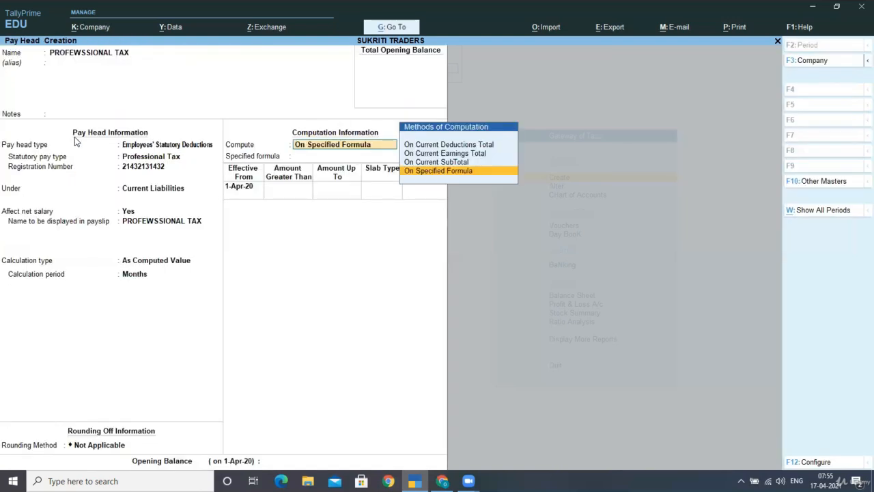
key("Up")
key("Up")
key("Return")
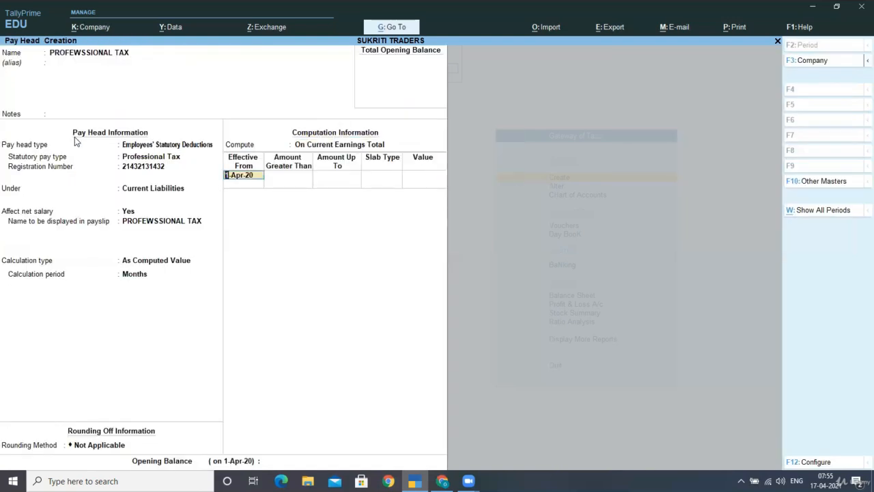
key("Return")
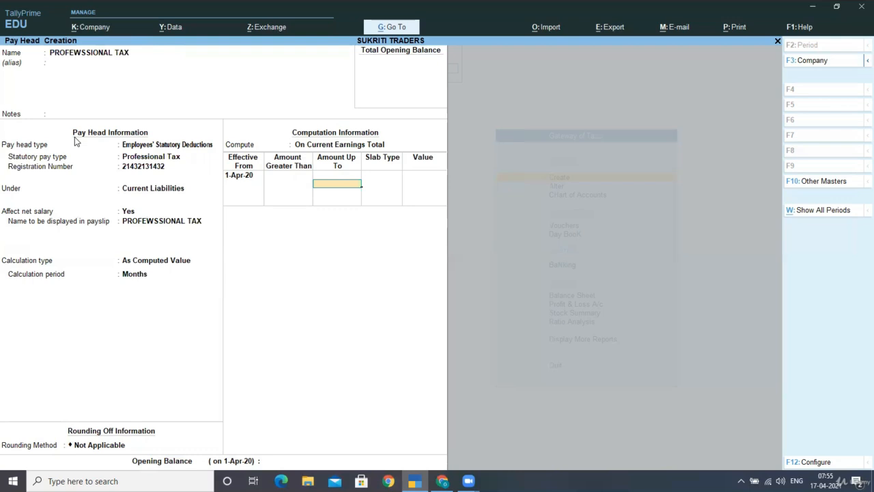
- Enter the first slab: up to 5,000 with a value of 0
type("5000")
key("Return")
key("Down")
key("Return")
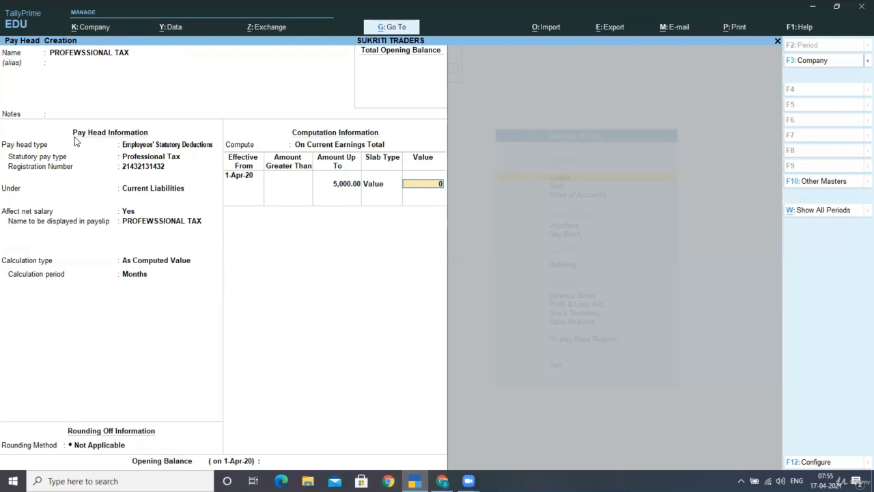
key("Return")
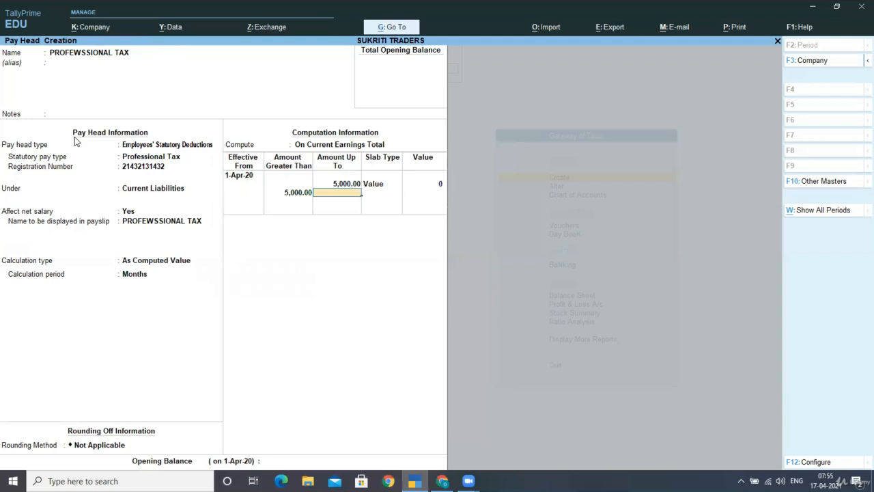
key("Return")
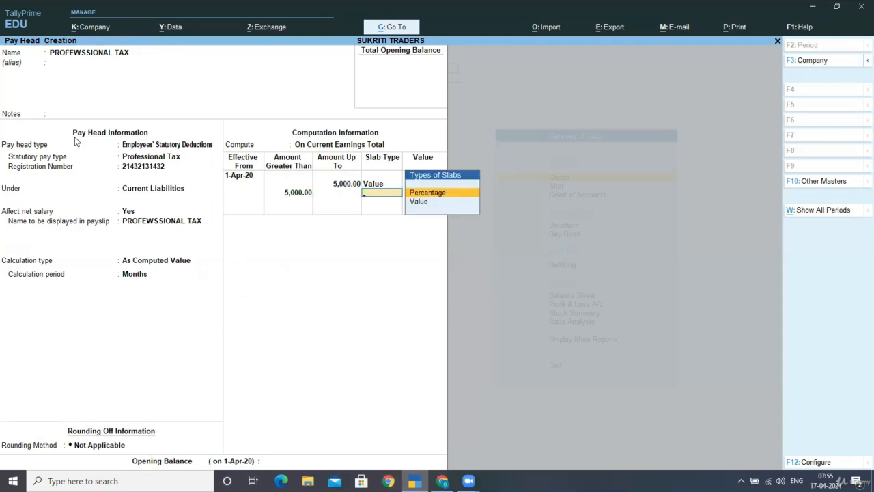
- Add the 5,000–10,000 slab at value 175, then begin naming 'EMPLOYER CONTT EPF @ 3.67%'
key("Down")
key("Return")
type("175")
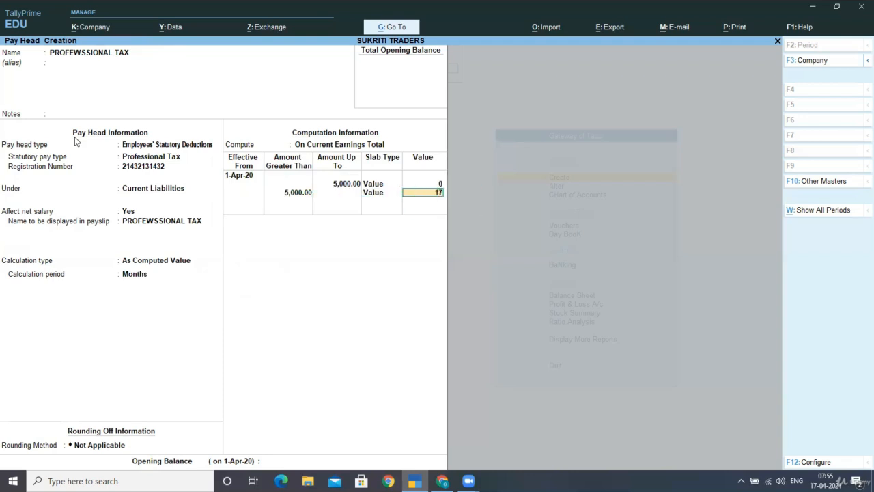
key("BackSpace")
key("BackSpace")
type("5")
key("BackSpace")
key("BackSpace")
key("BackSpace")
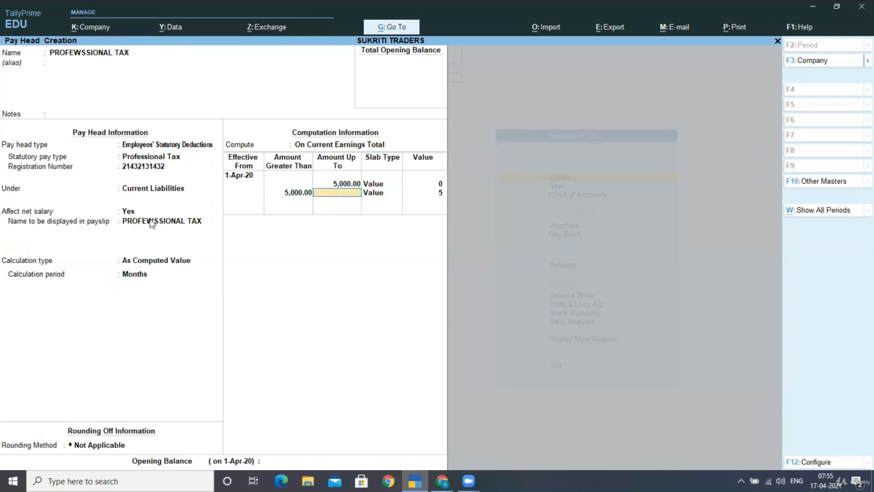
type("10000")
key("Return")
key("Return")
type("175")
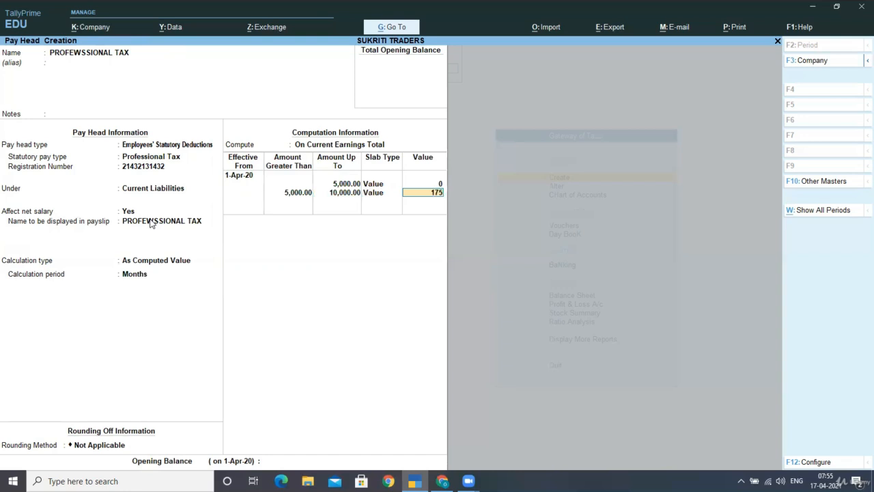
key("Return")
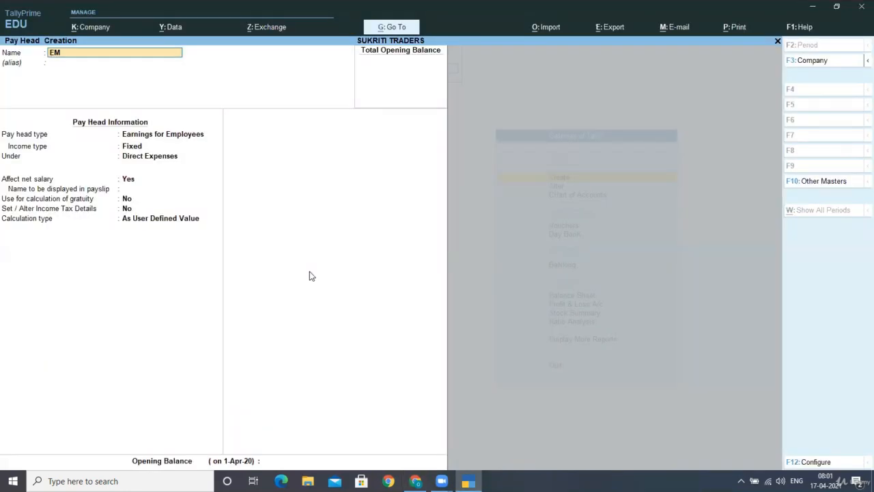
type("PLOYE")
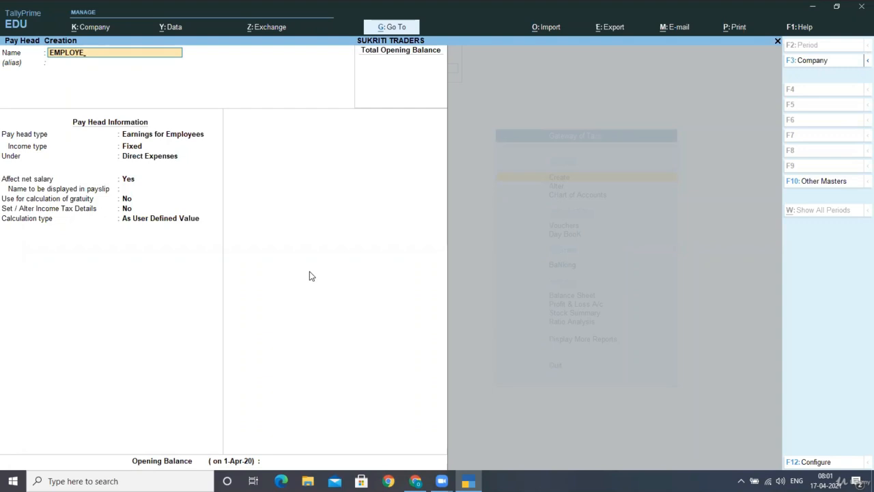
type("R CONTT EPF @ 3.67%")
- Make it an Employer's PF Account contribution under Indirect Expenses, computed On Specified Formula
key("Return")
key("Return")
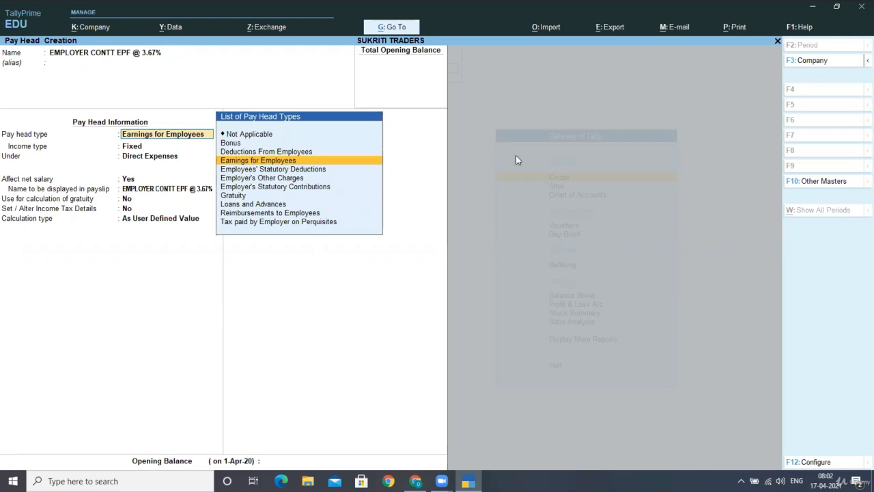
left_click(278, 187)
key("Down")
key("Down")
key("Down")
key("Return")
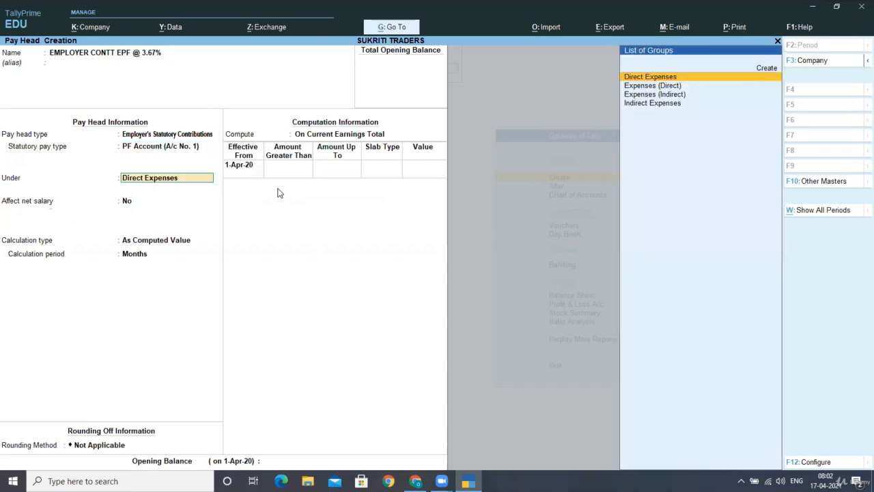
key("Down")
key("Down")
key("Down")
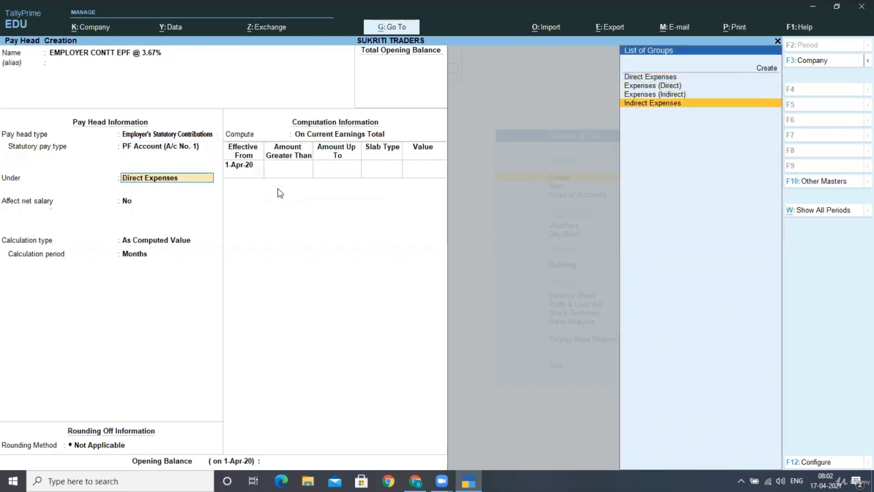
key("Return")
key("Return")
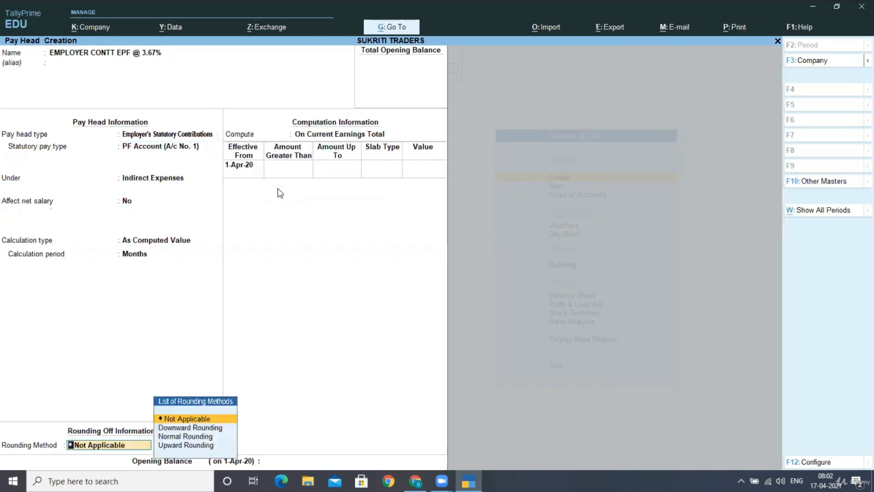
key("Return")
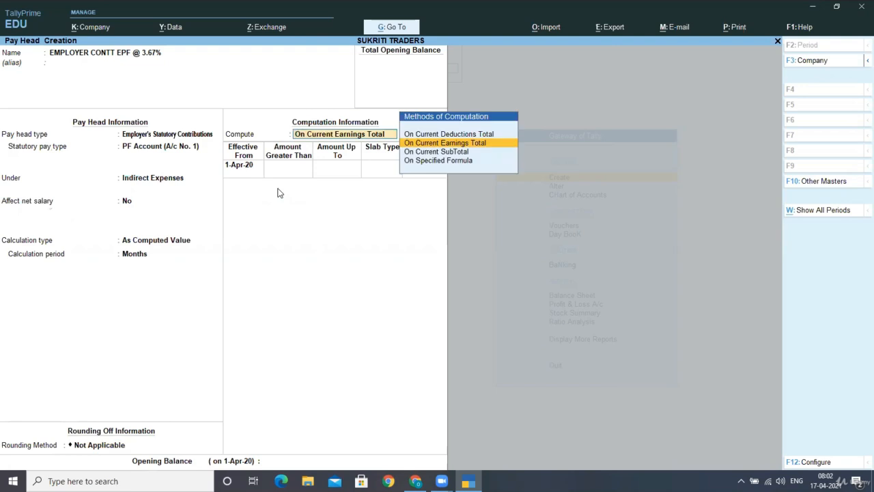
key("Down")
key("Down")
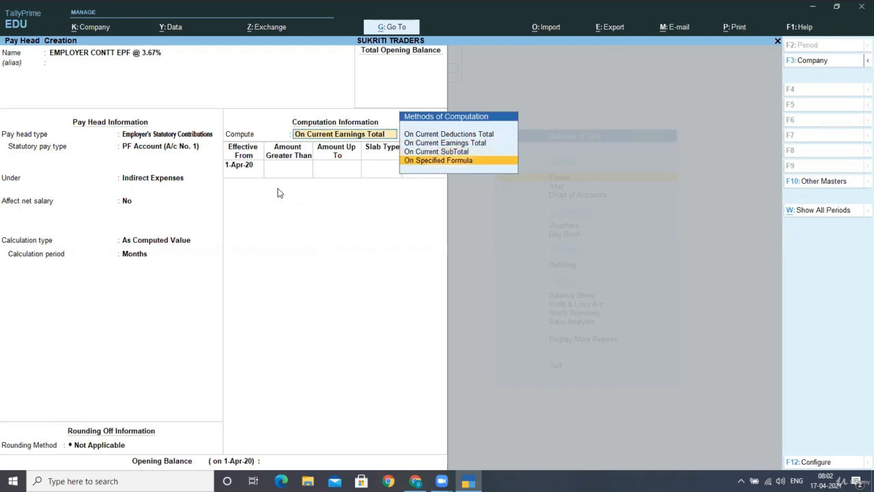
key("Return")
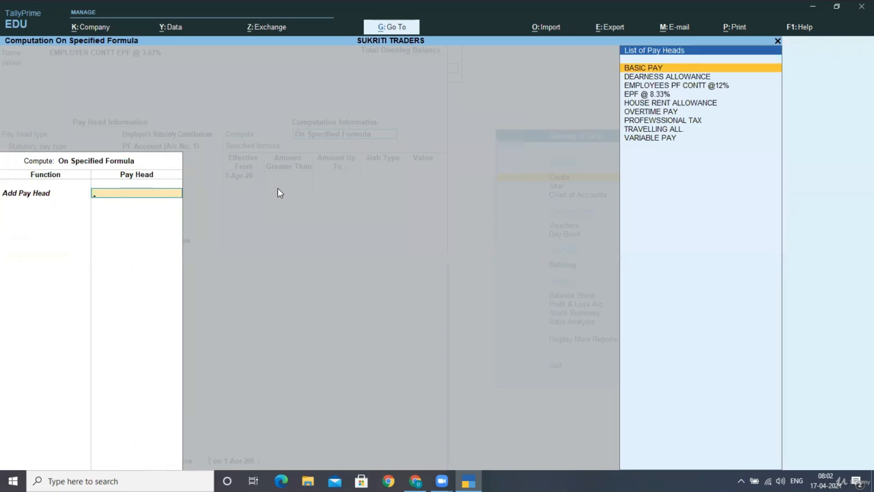
key("Down")
key("Down")
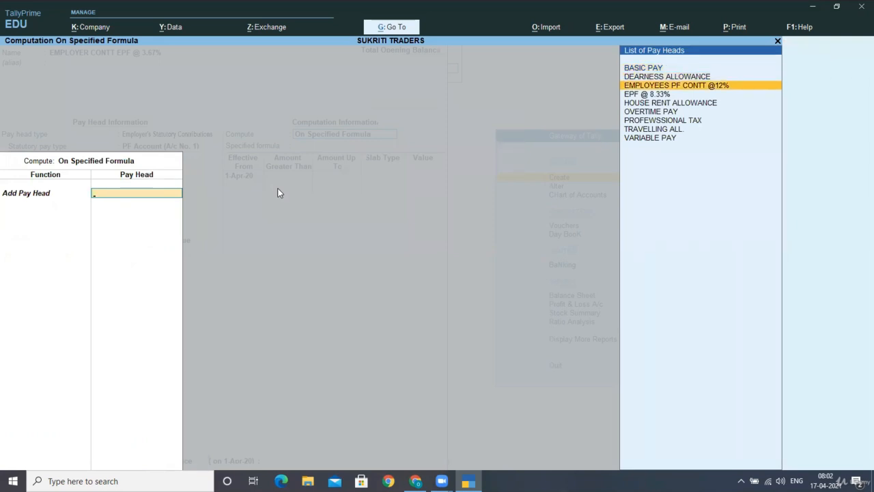
key("Return")
key("Down")
key("Down")
key("Down")
key("Down")
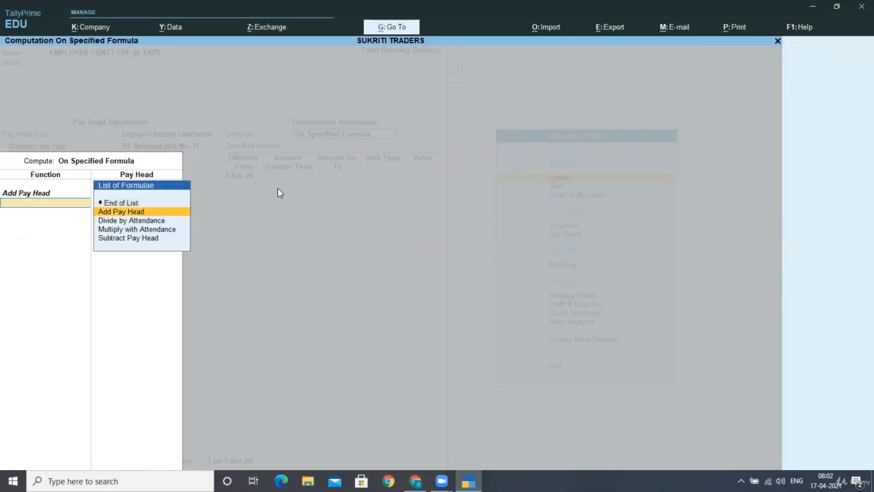
key("Return")
key("Down")
key("Down")
key("Down")
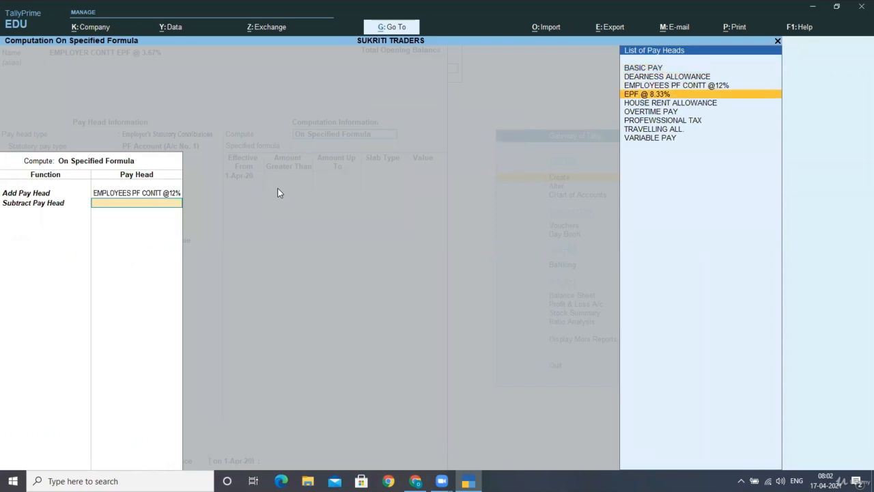
key("Return")
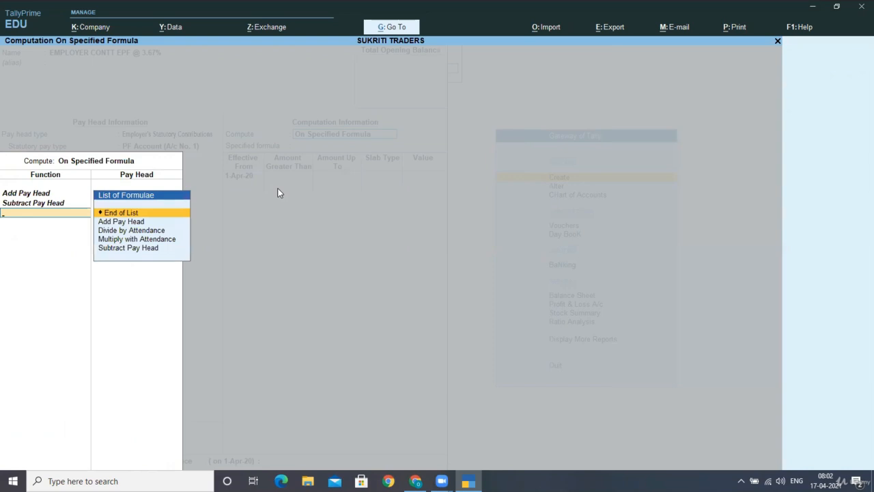
key("Return")
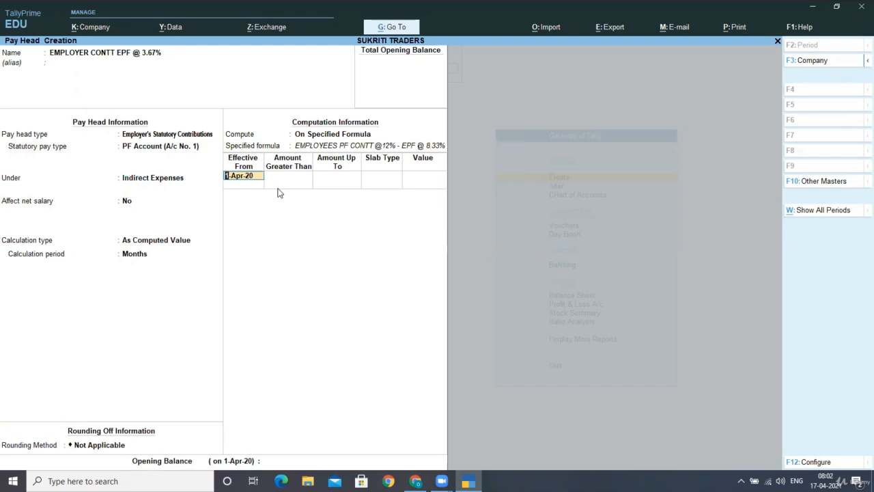
- Set the slab to a 100 percentage and save the pay head
key("Return")
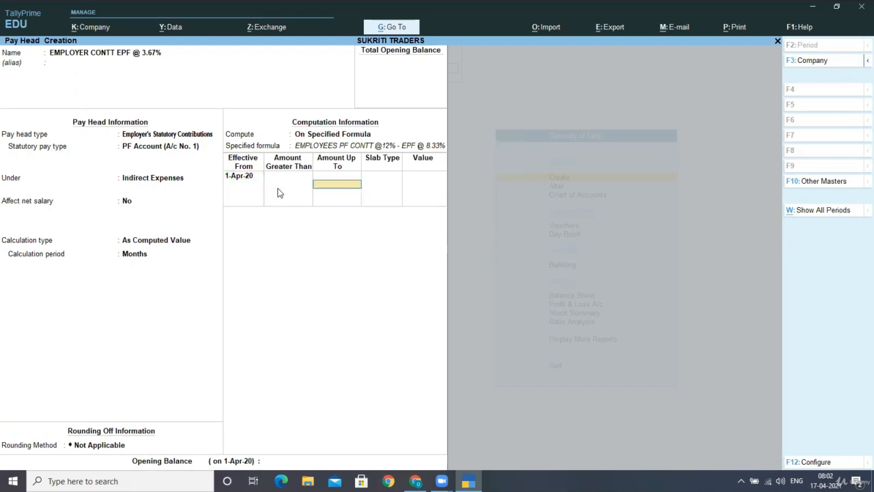
key("Return")
key("Return")
type("100")
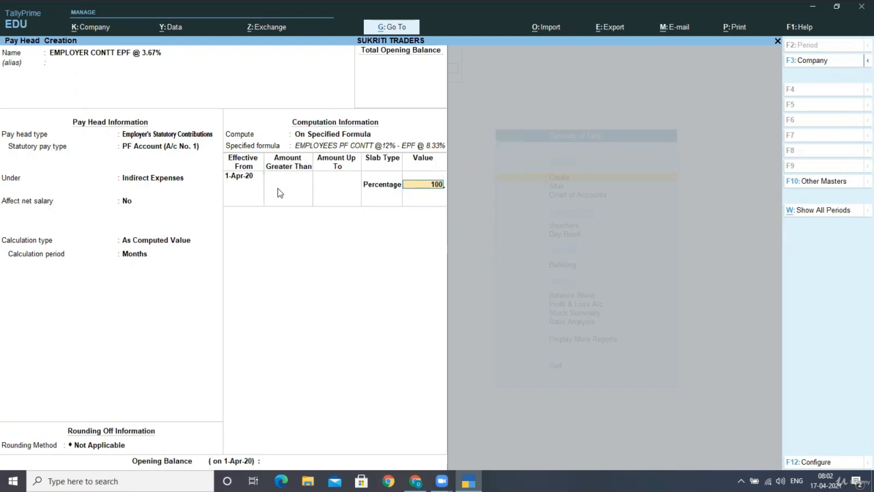
key("Return")
key("Return")
key("Return")
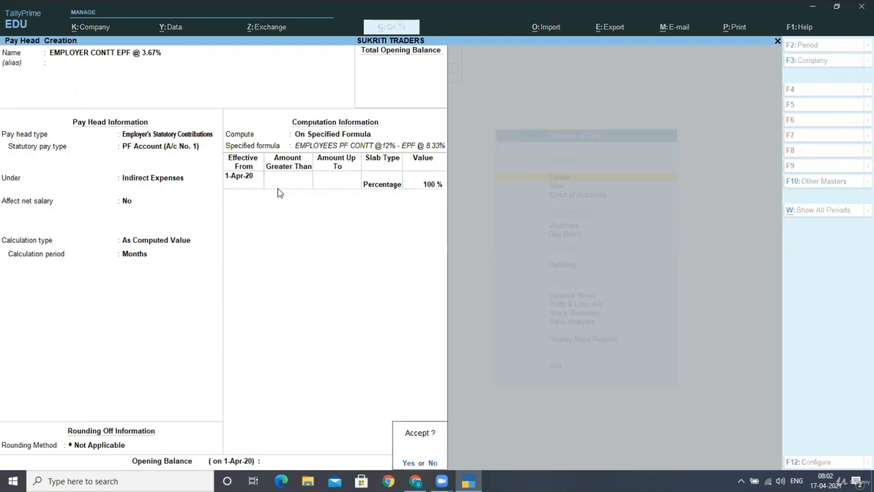
key("Return")
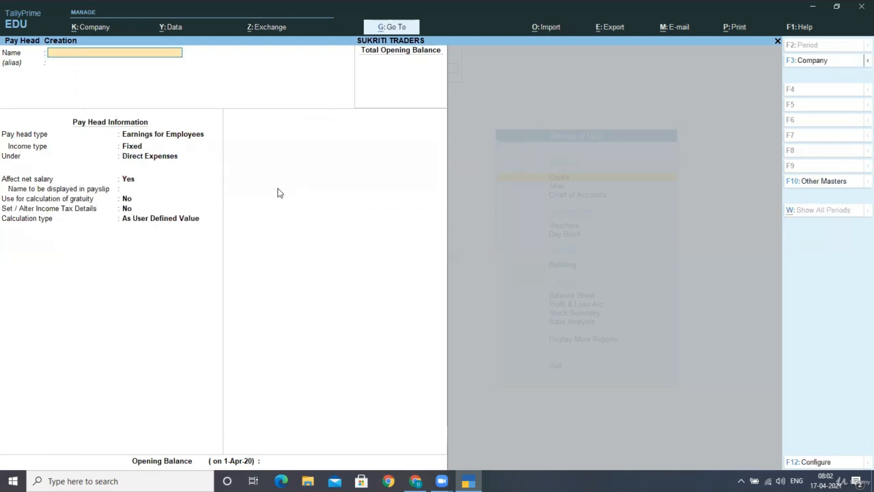
- Create SALARY PAYABLE as a Not Applicable pay head under Current Liabilities and save it
type("SALARY PAYABLE")
key("Return")
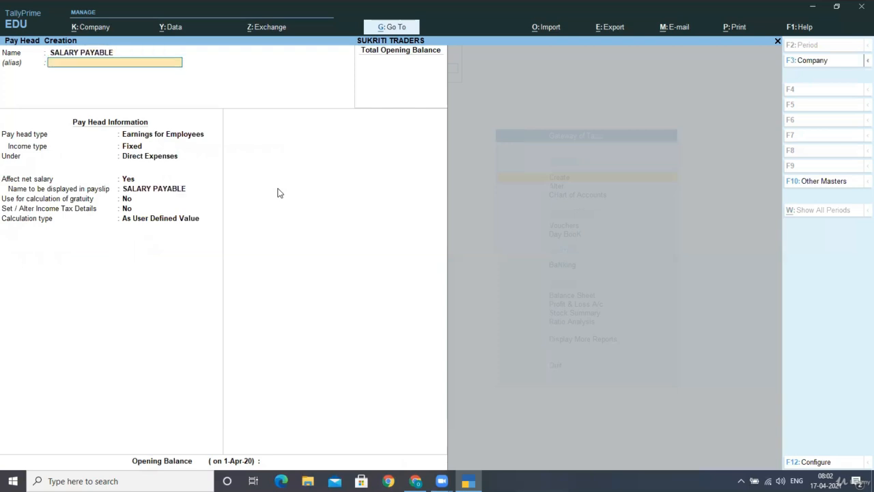
key("Return")
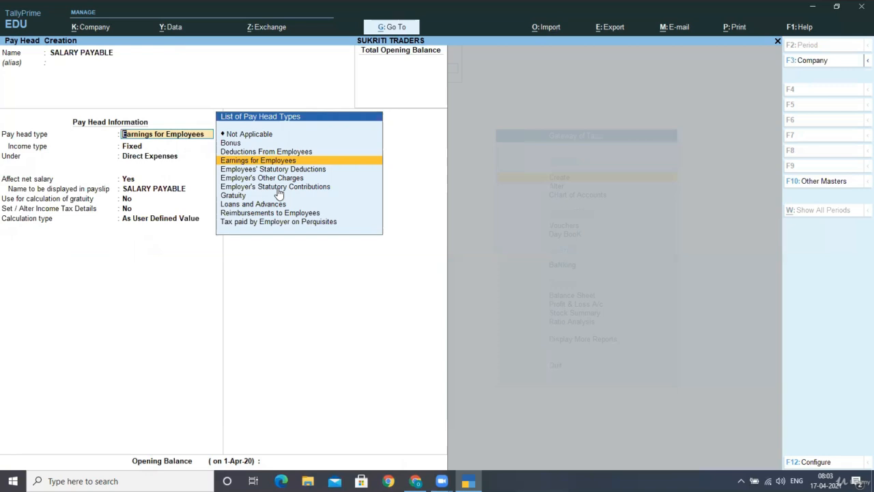
key("Up")
key("Up")
key("Up")
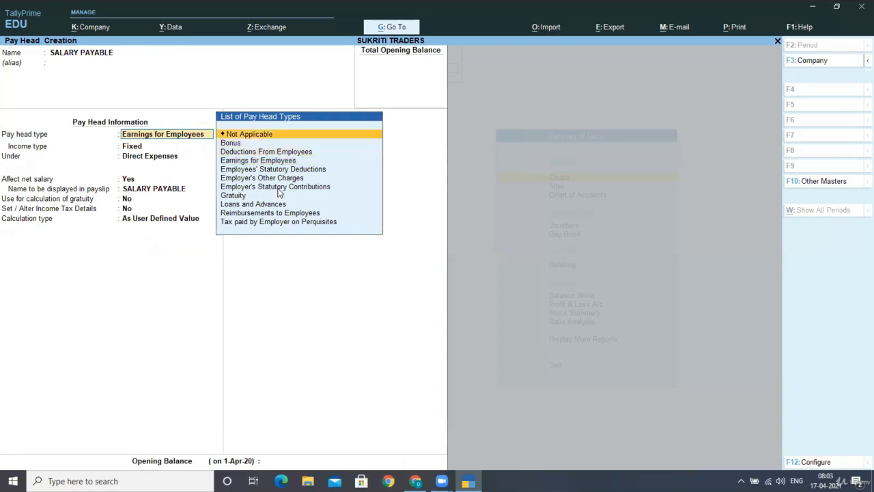
key("Return")
key("Return")
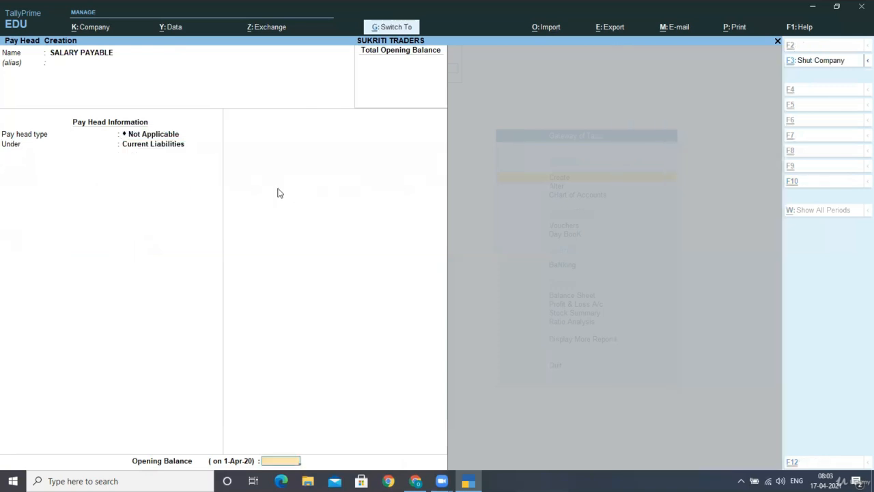
key("ctrl+a")
- Name the next pay head PF PAYABLE with type Not Applicable
type("PF")
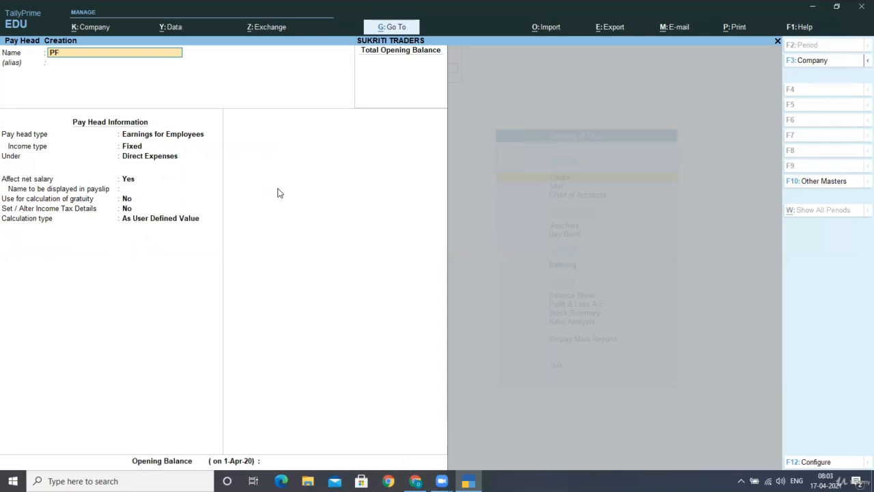
type(" PAYABLE")
key("Return")
key("Return")
key("Up")
key("Up")
key("Up")
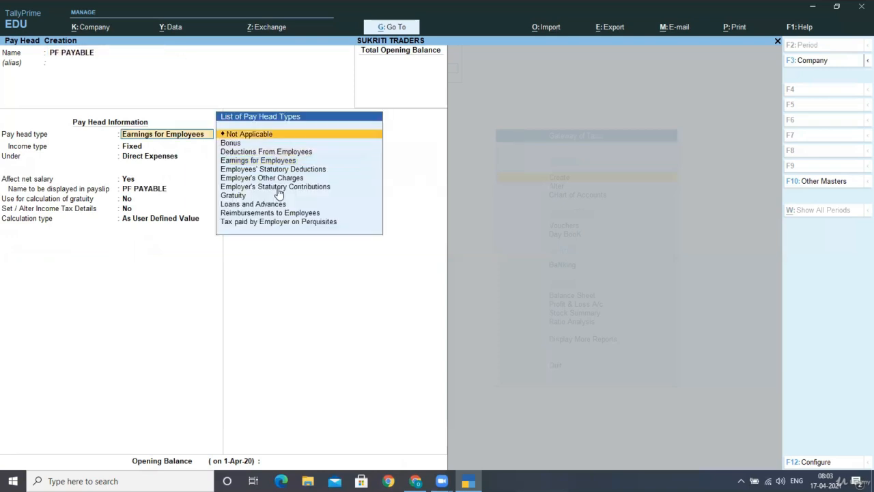
key("Return")
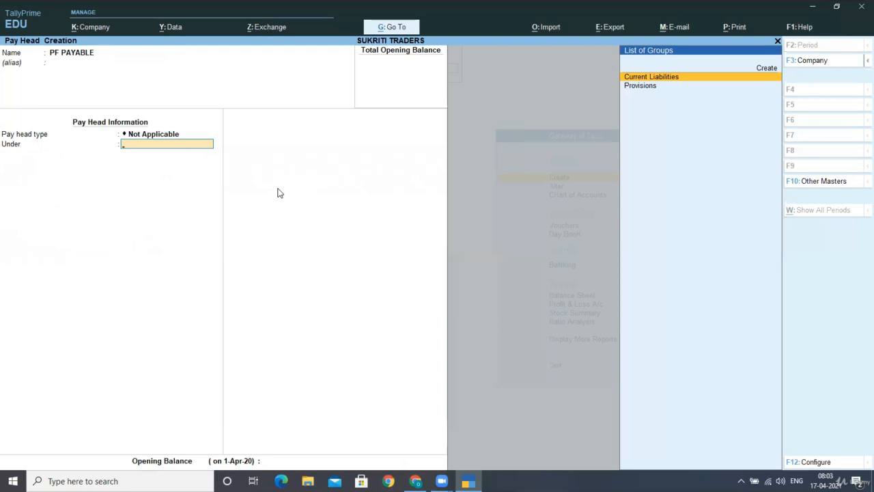
key("Return")
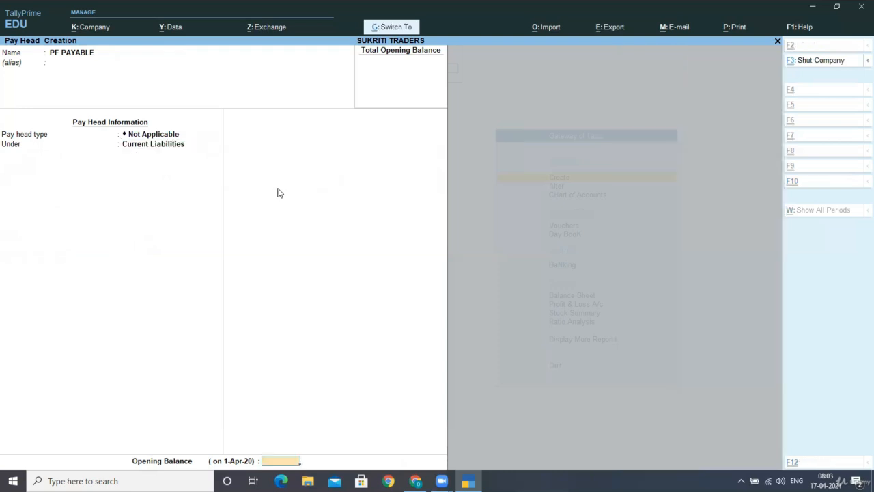
- Save PF PAYABLE, quit Pay Head Creation, and move to the Alter menu
key("ctrl+a")
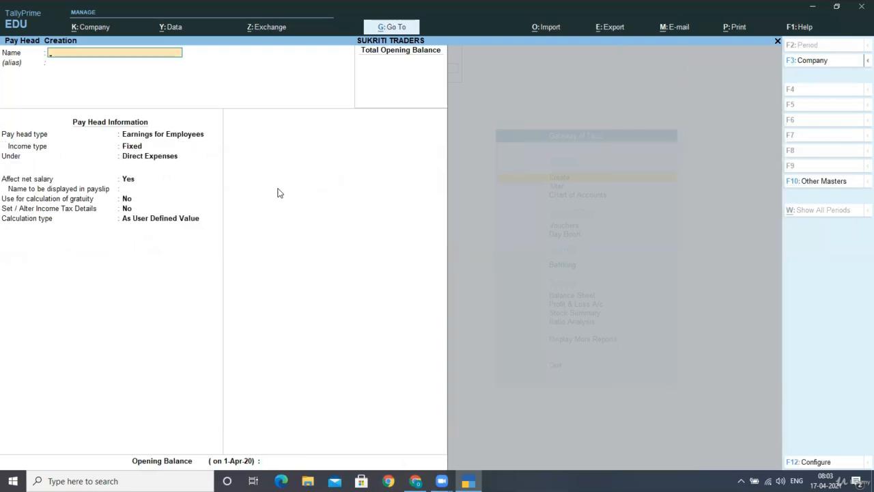
key("Escape")
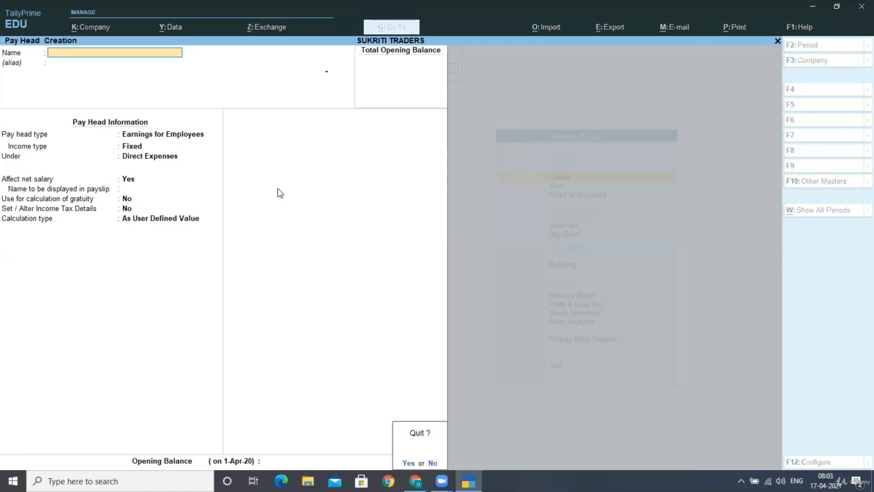
key("Return")
key("Down")
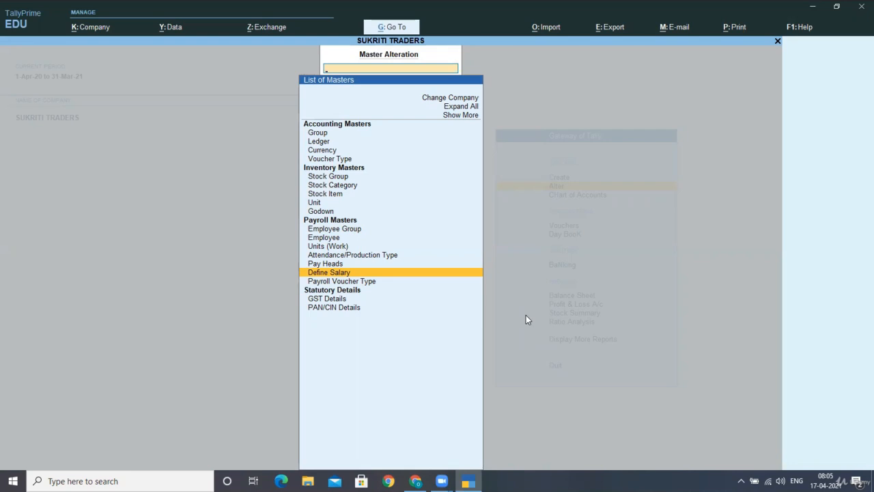
- Open salary details for the WORKERS group effective 1-Apr-20
key("Return")
key("Down")
key("Down")
key("Down")
key("Down")
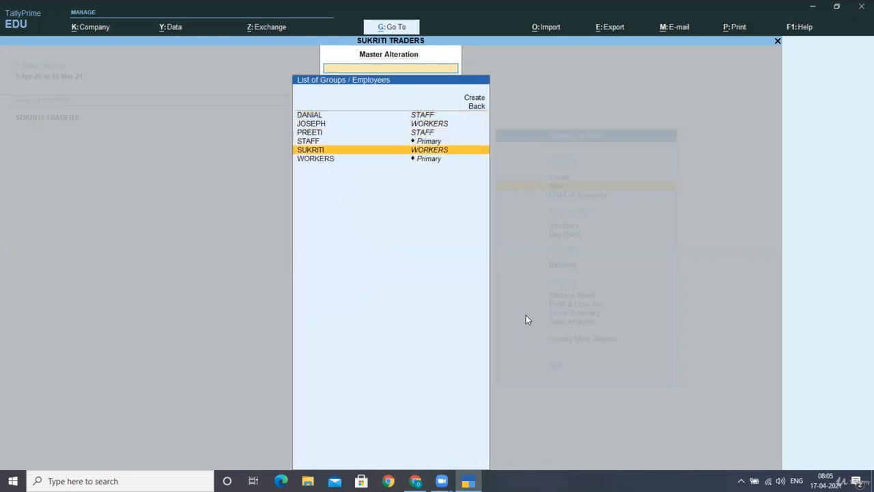
key("Up")
key("Down")
key("Down")
key("Up")
key("Up")
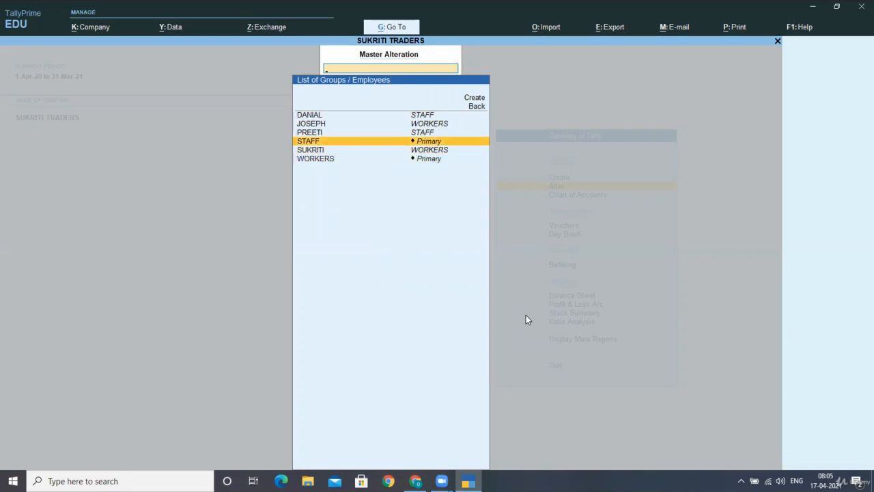
key("Down")
key("Down")
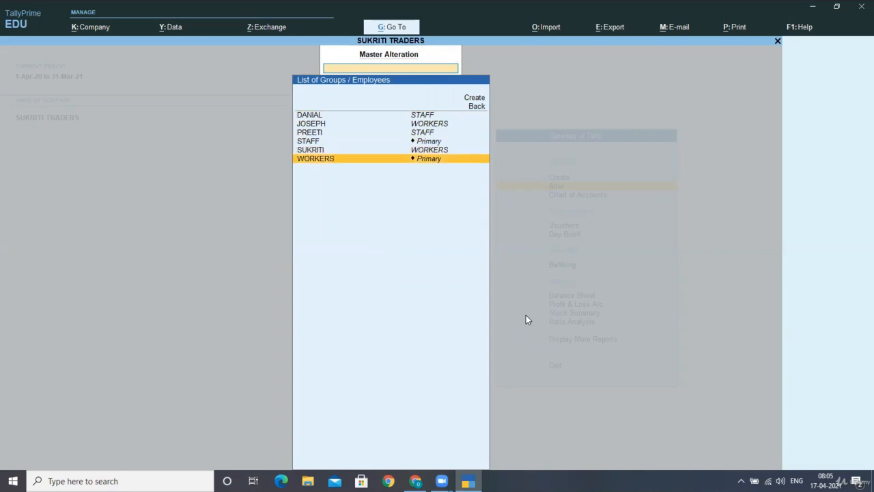
key("Up")
key("Up")
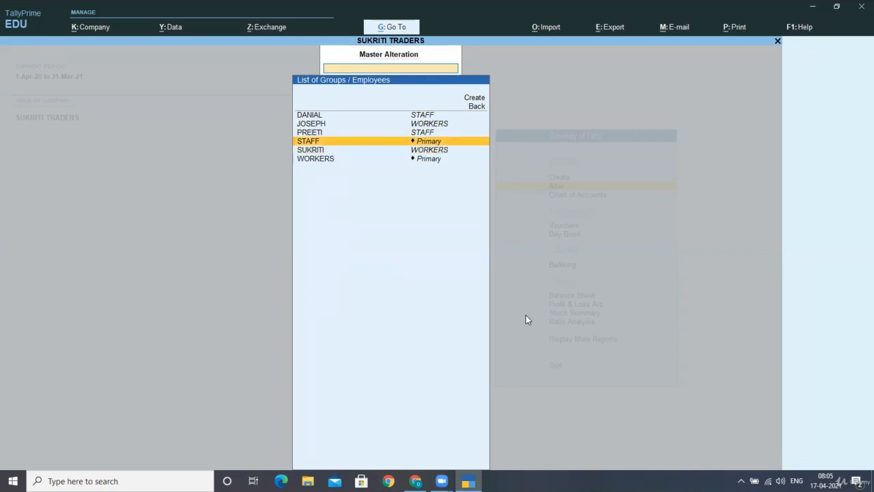
key("Down")
key("Down")
key("Return")
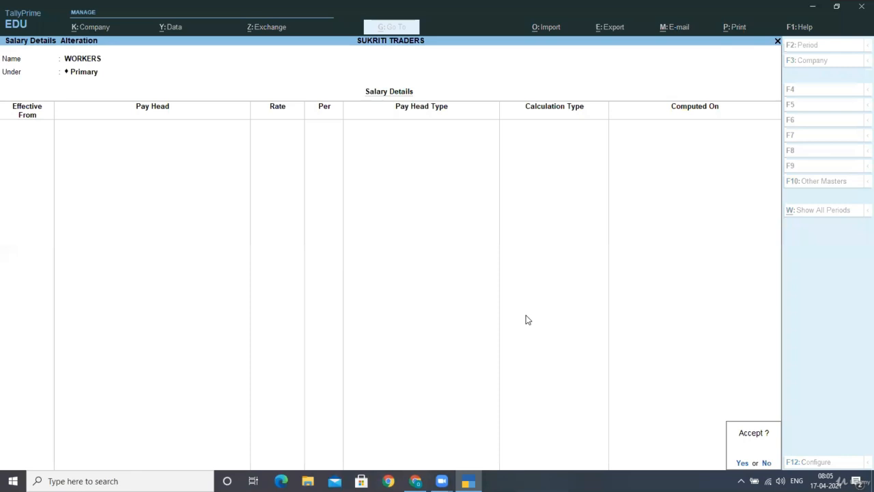
type("n")
type("1-")
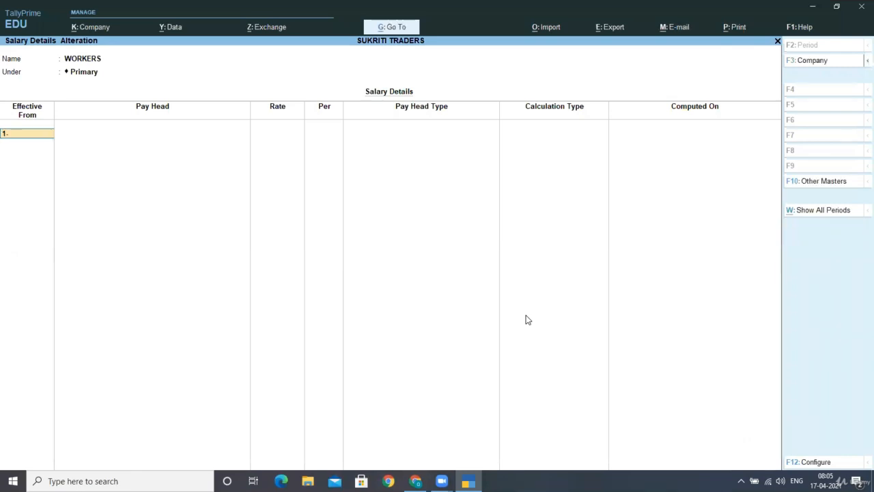
type("4-2020")
key("Return")
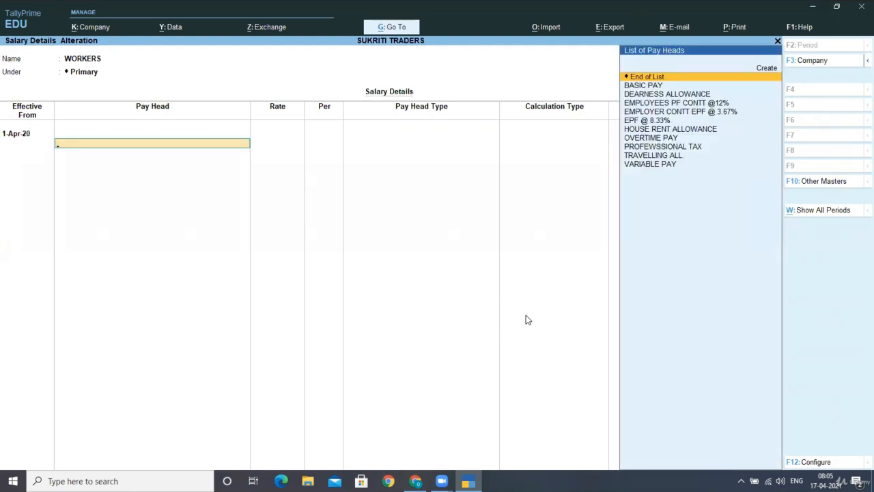
- Add BASIC PAY, OVERTIME PAY, DEARNESS ALLOWANCE, HOUSE RENT ALLOWANCE and TRAVELLING ALL. rows
key("Down")
key("Return")
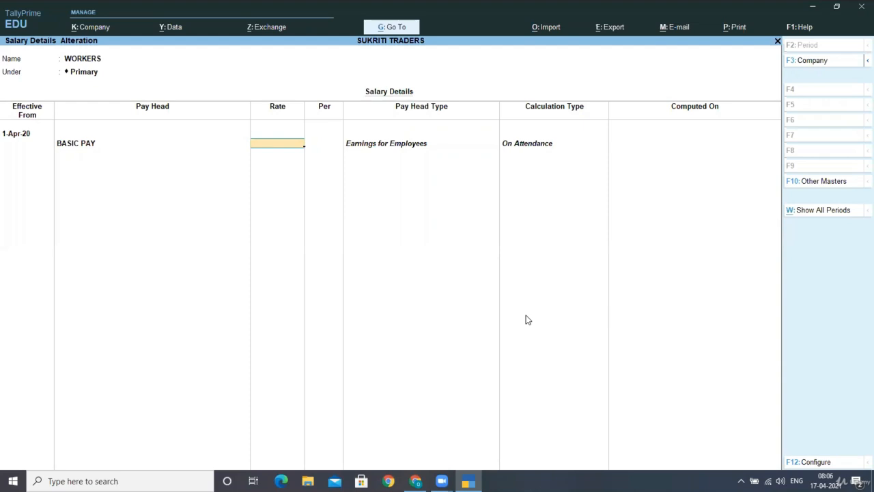
key("Return")
key("Down")
key("Down")
type("o")
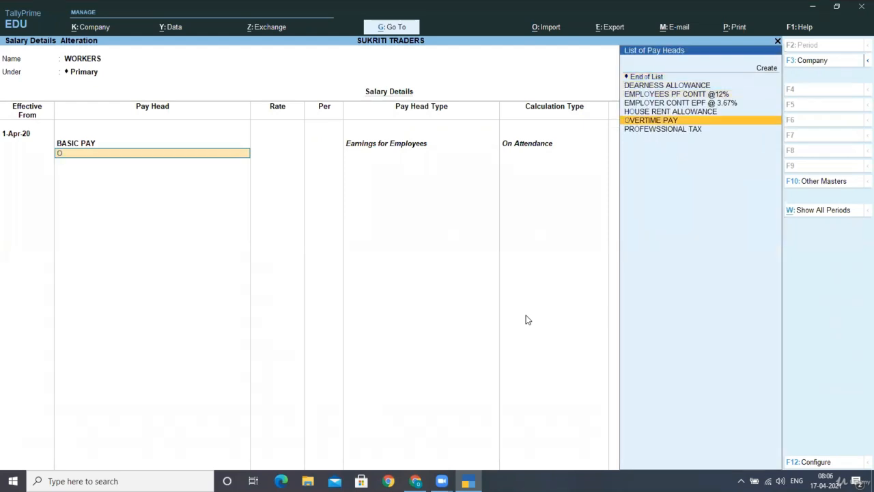
key("Return")
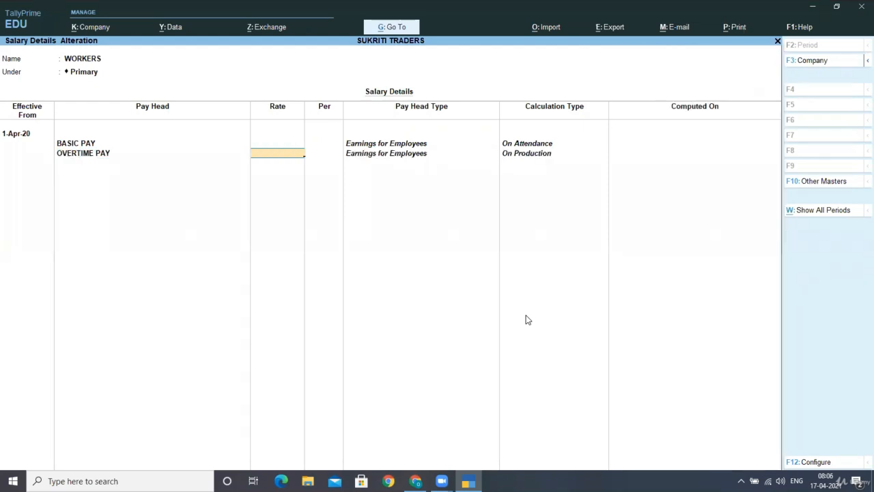
key("Return")
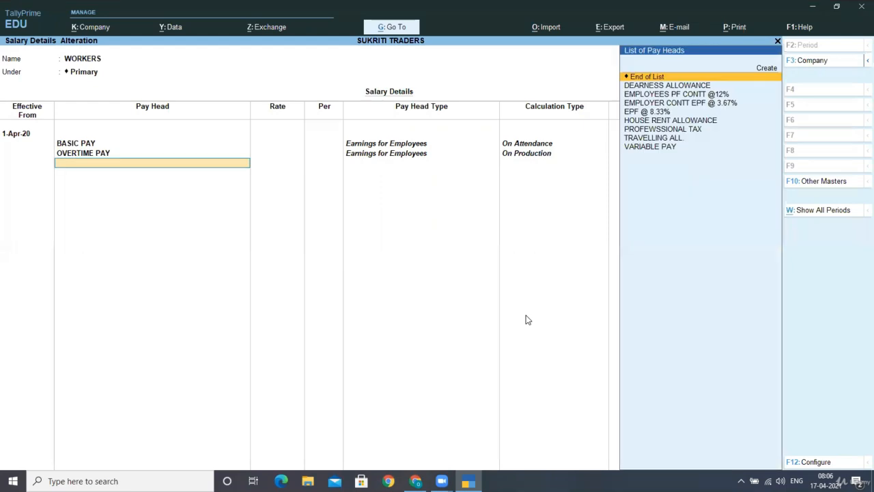
type("S")
key("BackSpace")
type("d")
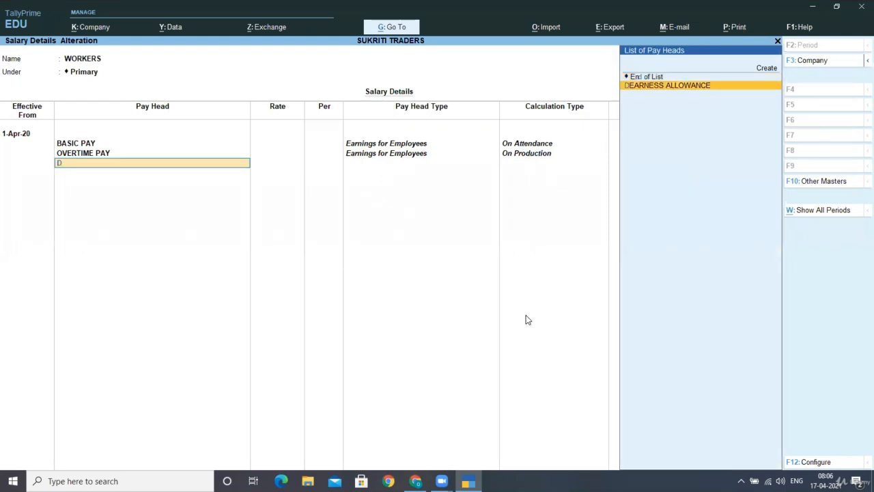
key("Return")
type("h")
key("Return")
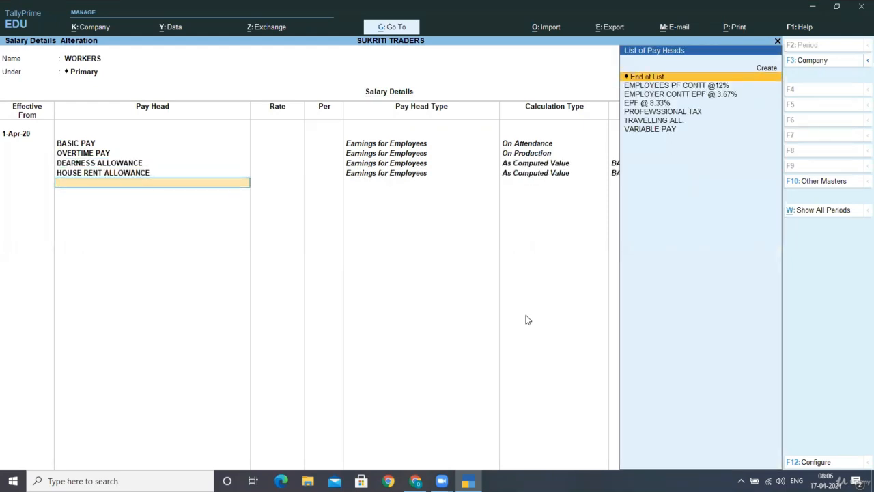
type("T")
key("Return")
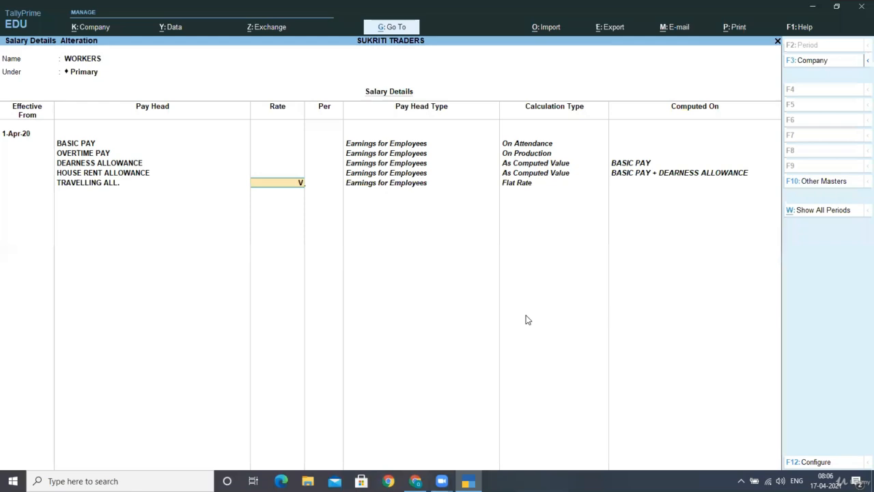
key("BackSpace")
key("Return")
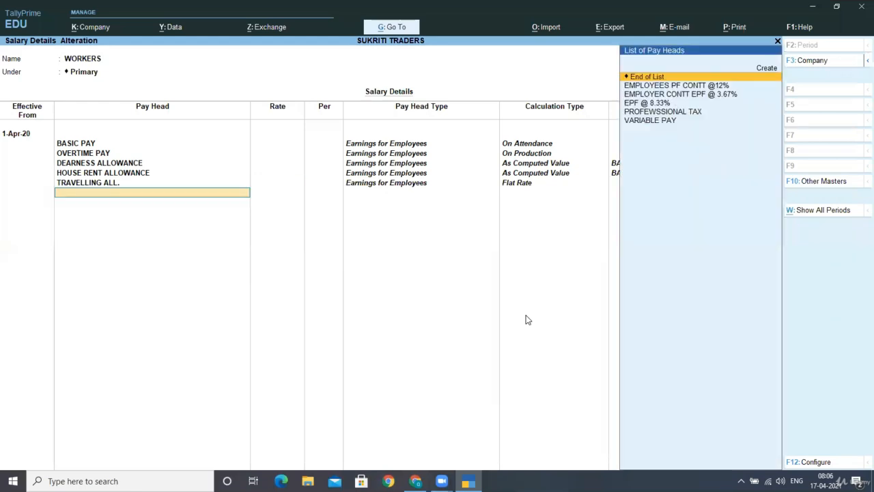
type("V")
key("Return")
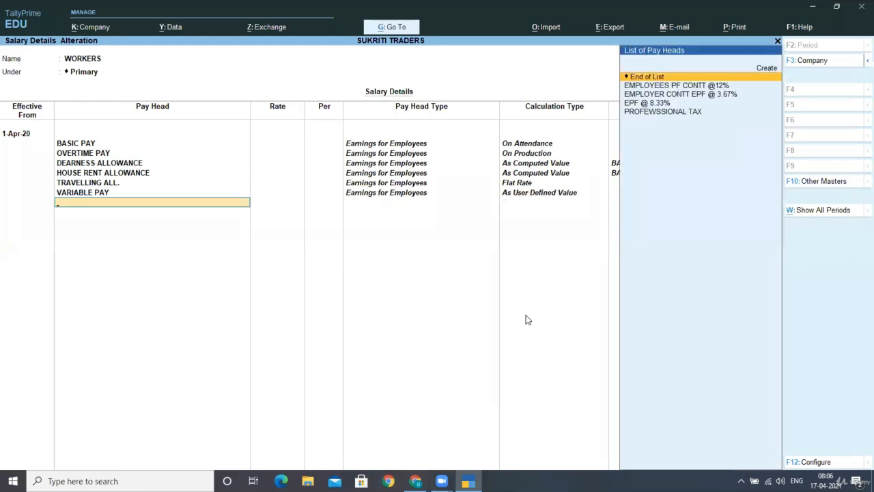
type("E")
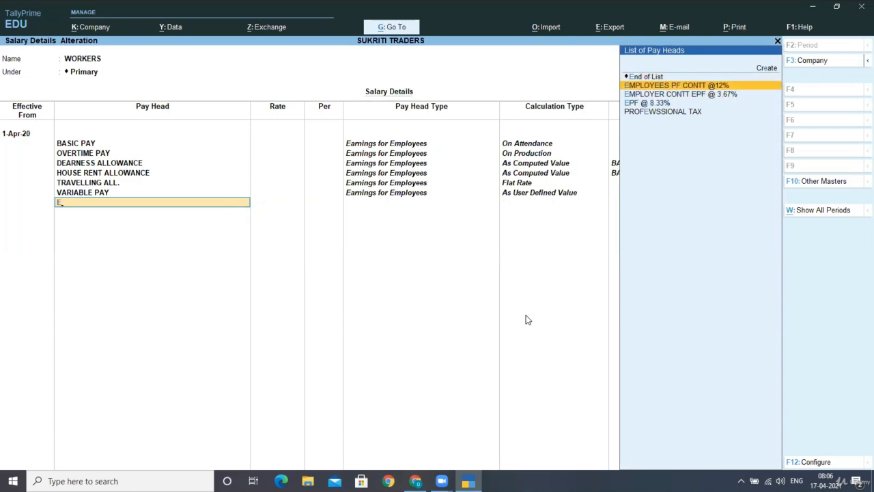
key("Return")
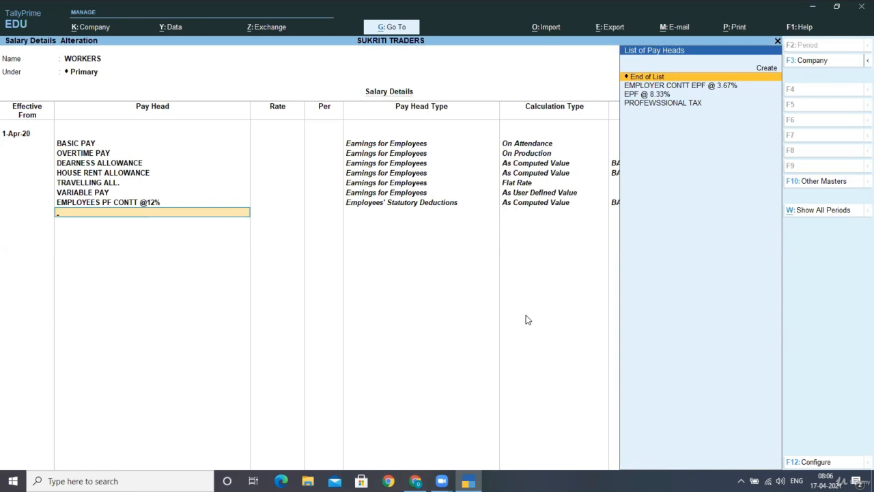
key("Down")
key("Down")
key("Down")
key("Return")
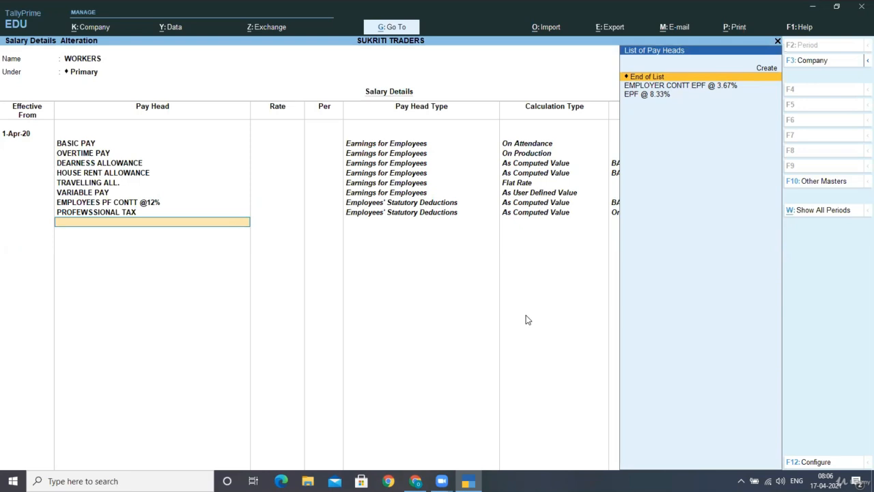
key("Down")
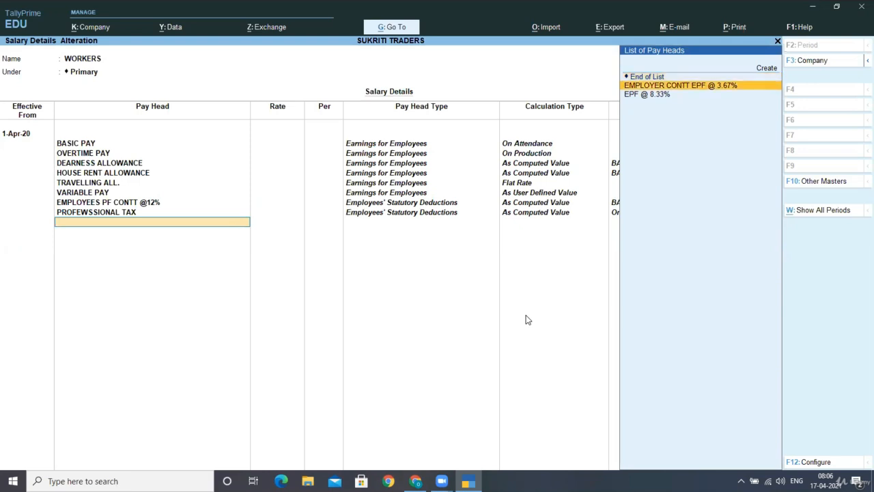
key("Return")
key("Down")
key("Return")
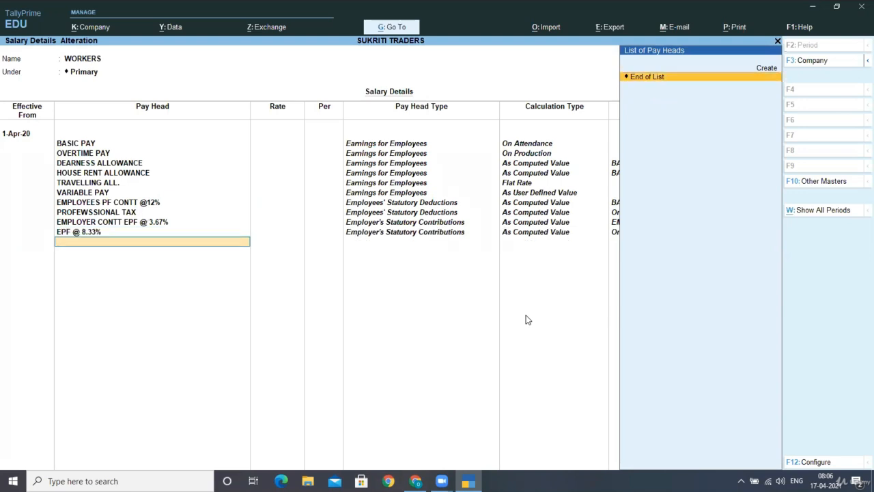
key("Return")
key("Return")
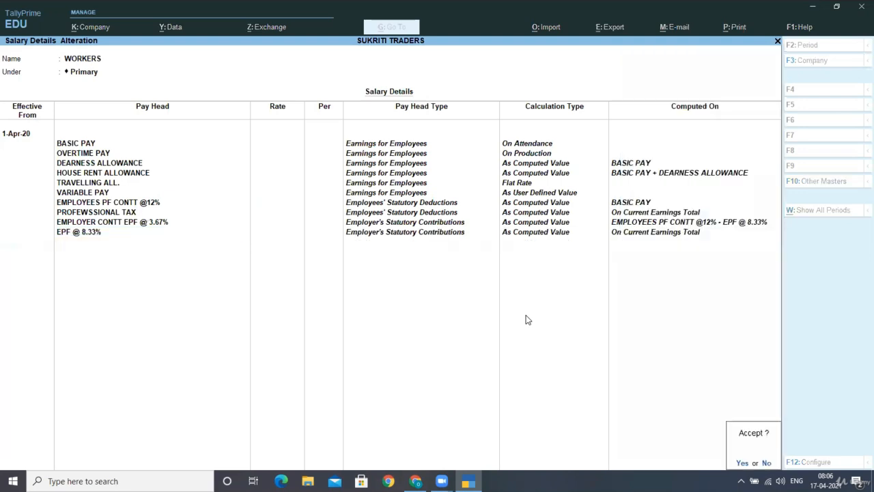
key("Return")
- Start the first STAFF employee's salary details from 1-Apr-20, copying pay heads from WORKERS
key("Up")
key("Up")
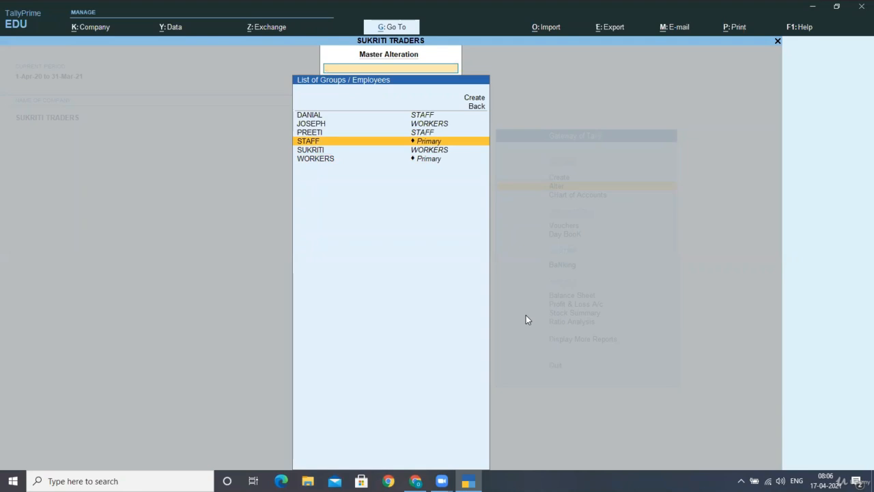
key("Up")
key("Up")
key("Up")
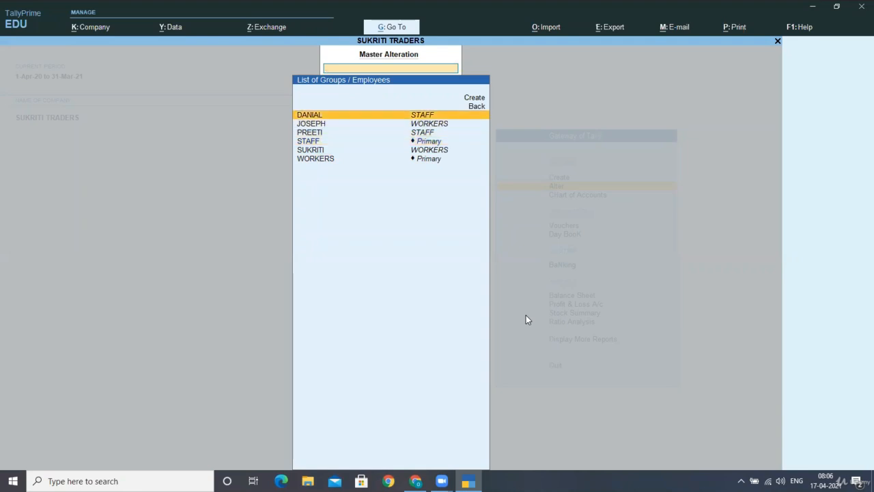
key("Return")
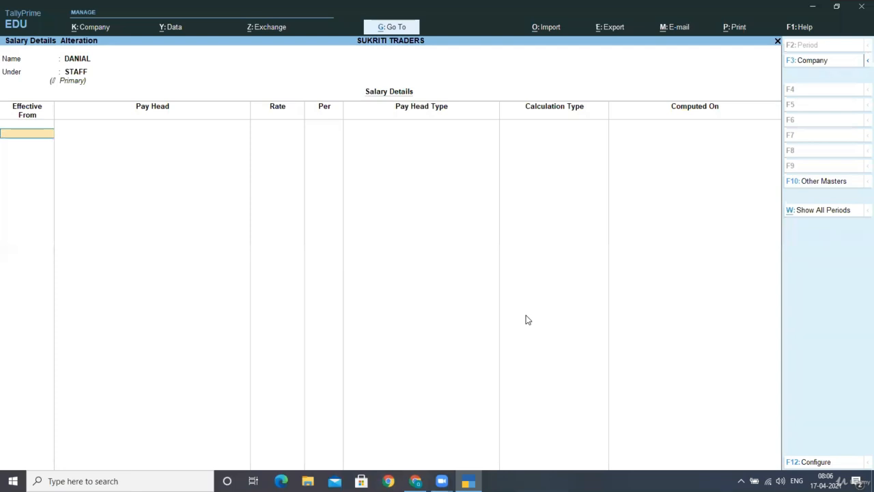
type("1-4-2020")
key("Return")
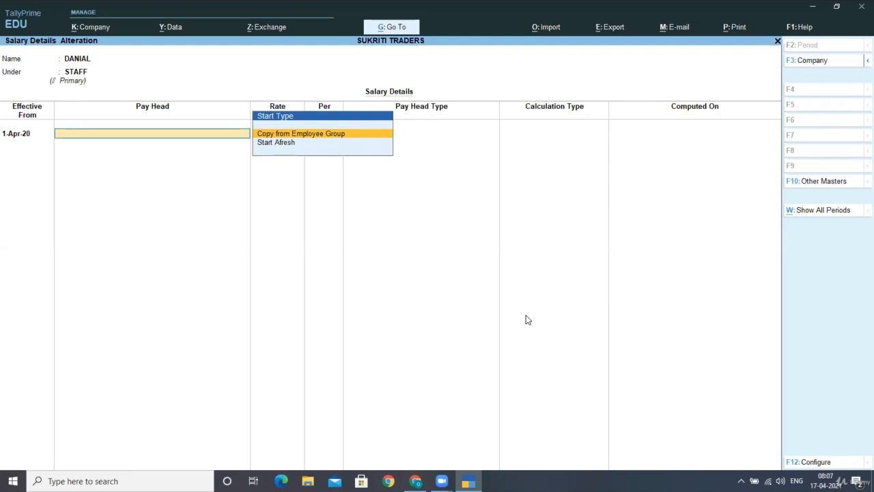
key("Down")
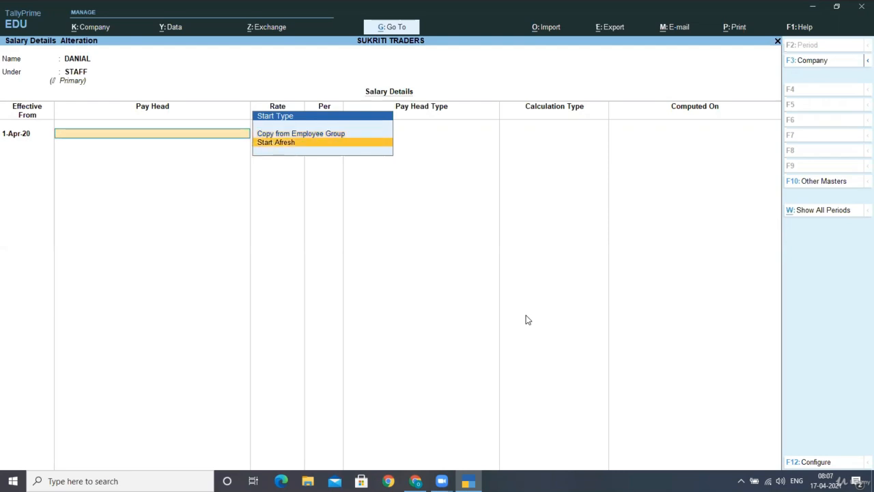
key("Up")
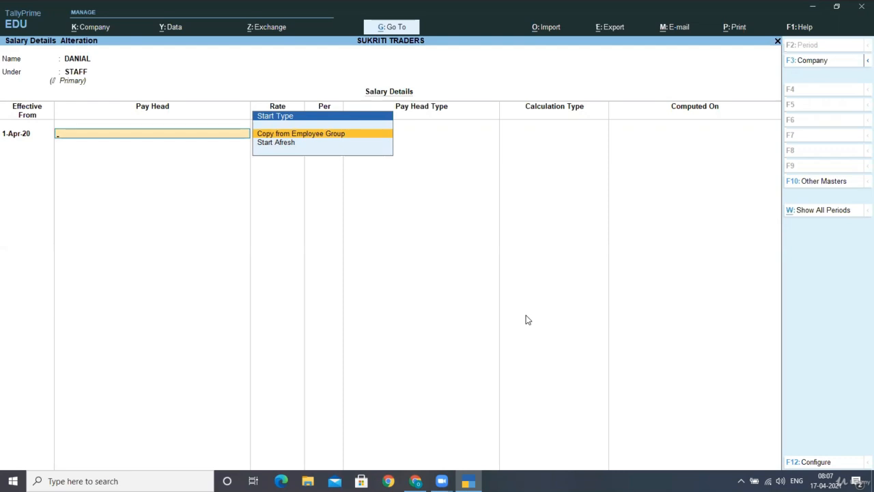
key("Return")
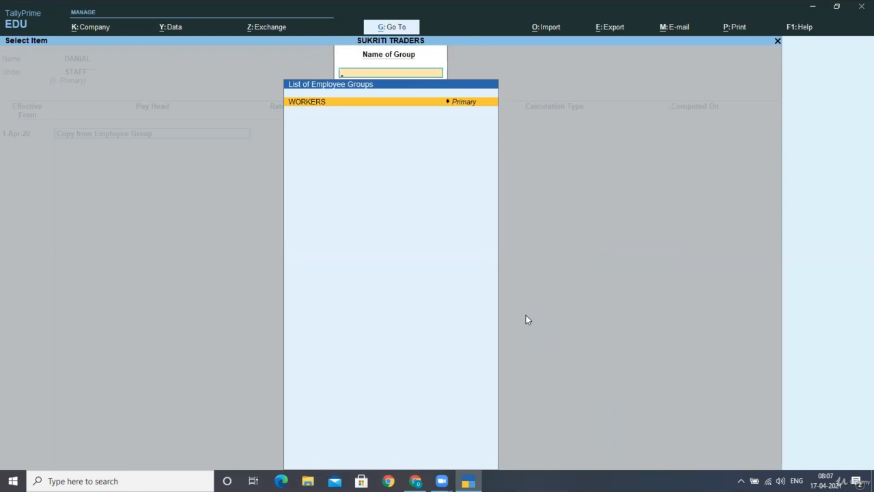
key("Return")
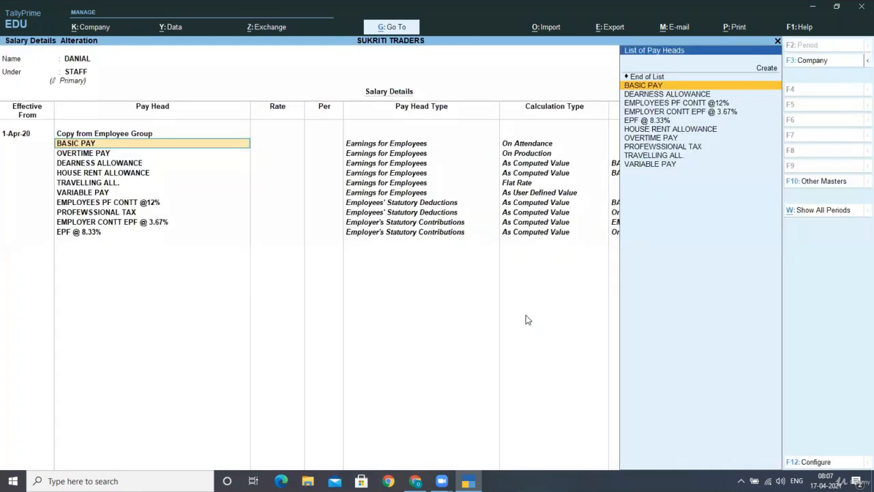
- Set BASIC PAY to 10,400 and TRAVELLING ALL. to 1,200, then save
key("Return")
type("100")
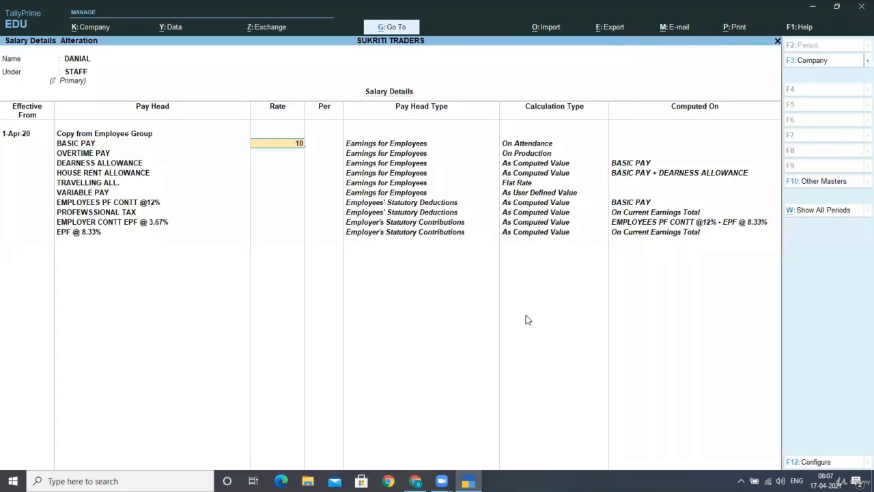
key("BackSpace")
type("400")
key("Return")
key("Return")
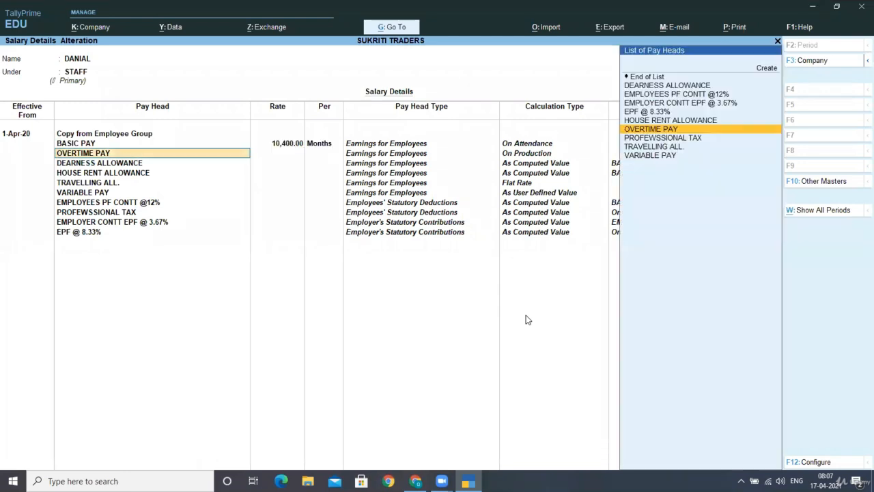
key("Return")
key("Return")
key("Return")
key("Return")
key("Return")
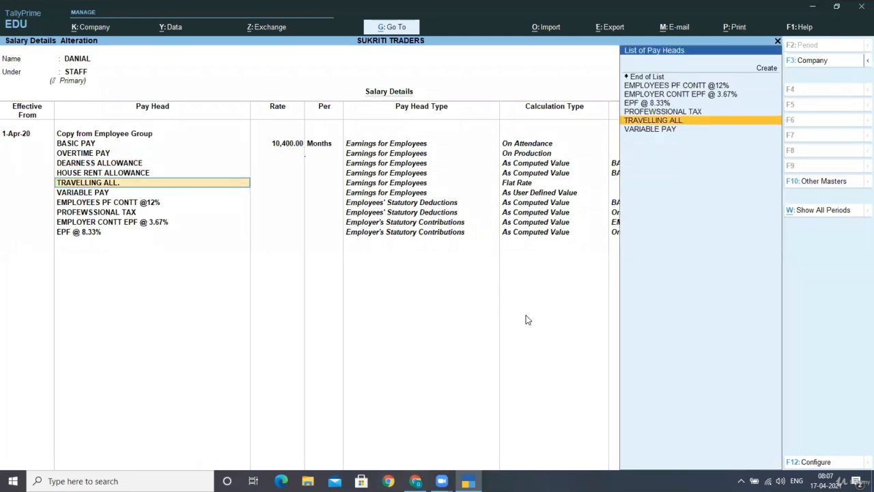
type("1200")
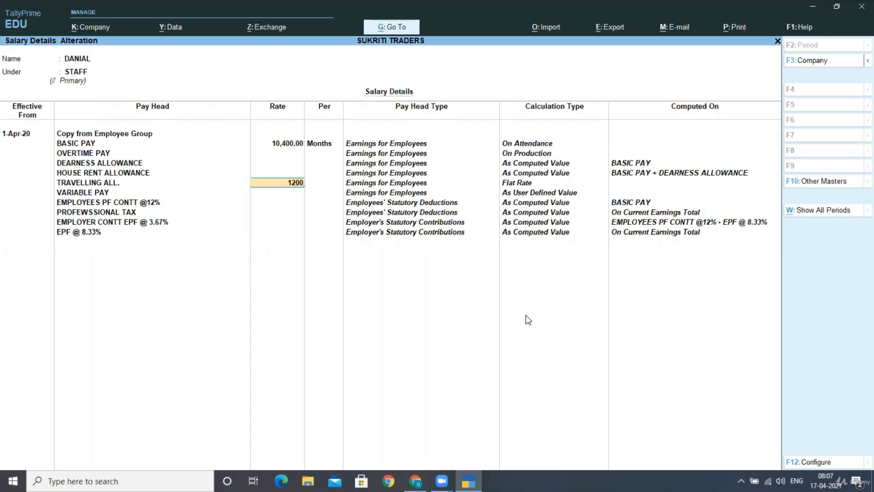
key("Return")
key("Return")
key("Return")
key("Return")
key("Return")
key("Return")
key("Return")
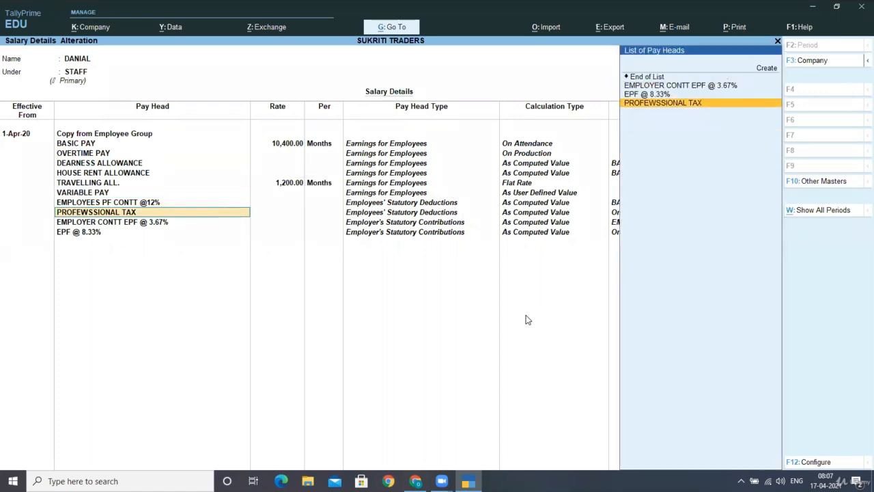
key("Return")
key("Return")
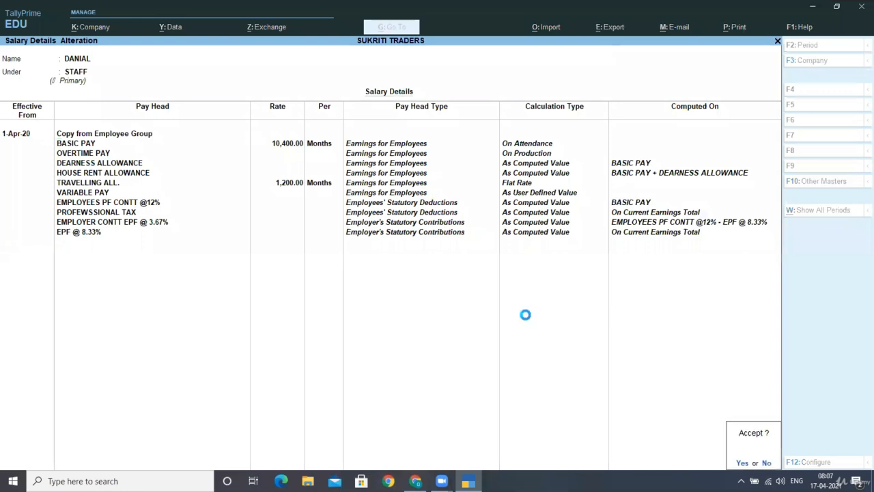
key("Return")
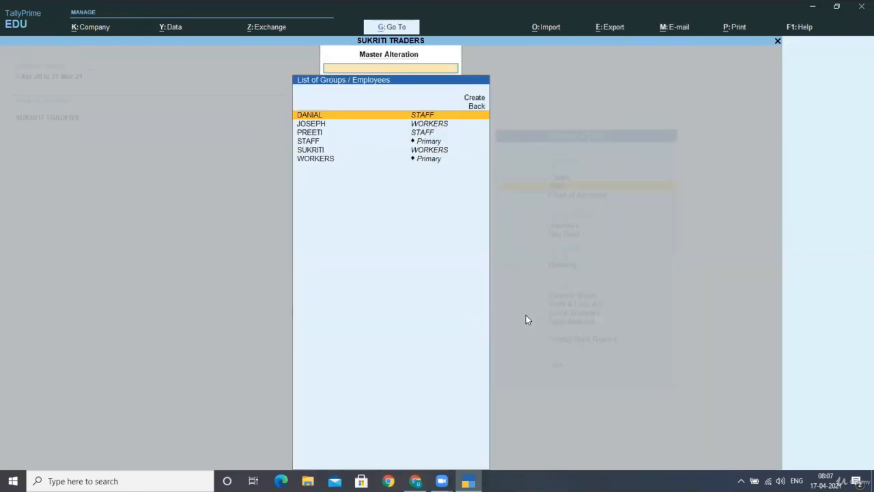
- Start the second STAFF employee's salary details from 1-Apr-20, copying WORKERS pay heads
key("Down")
key("Down")
key("Return")
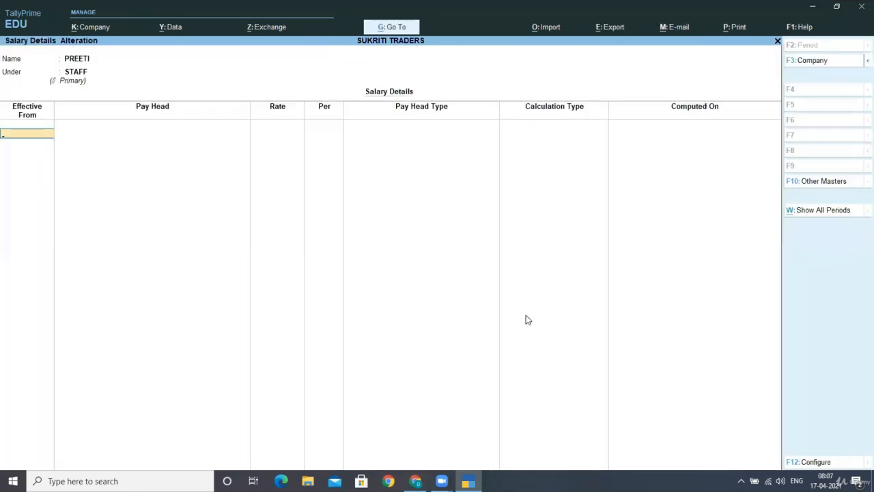
type("020")
key("Return")
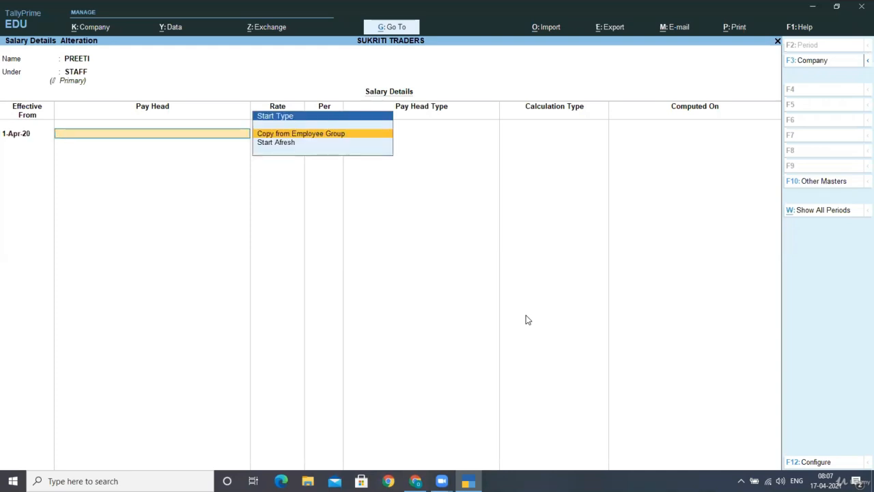
key("Return")
key("Return")
key("Return")
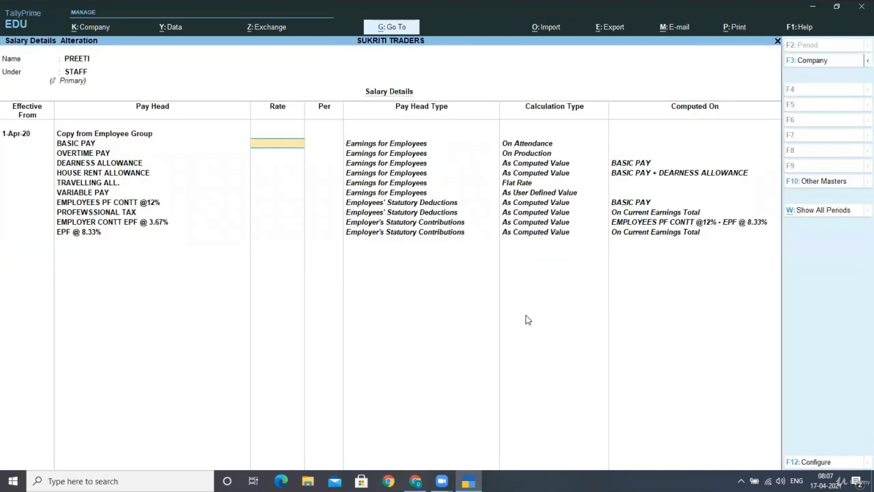
- Set BASIC PAY to 6,500 and TRAVELLING ALL. to 900, then save
type("16500")
key("Return")
key("Return")
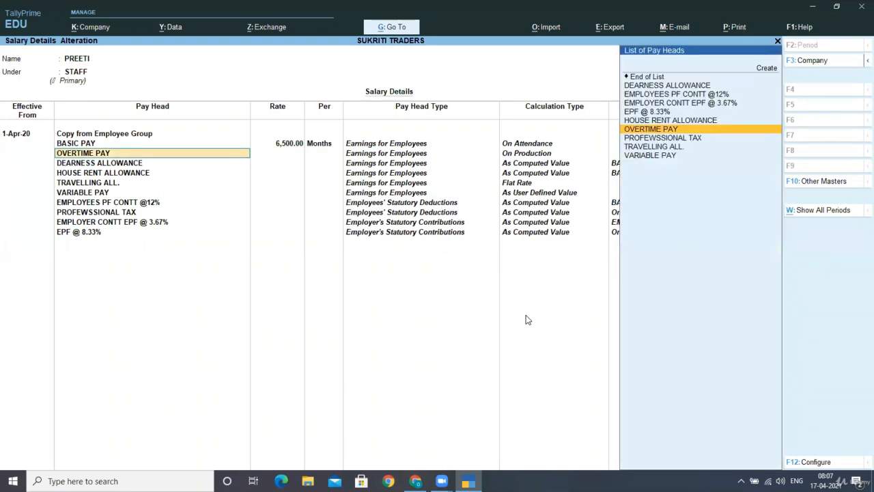
key("Return")
key("Return")
key("Return")
key("Return")
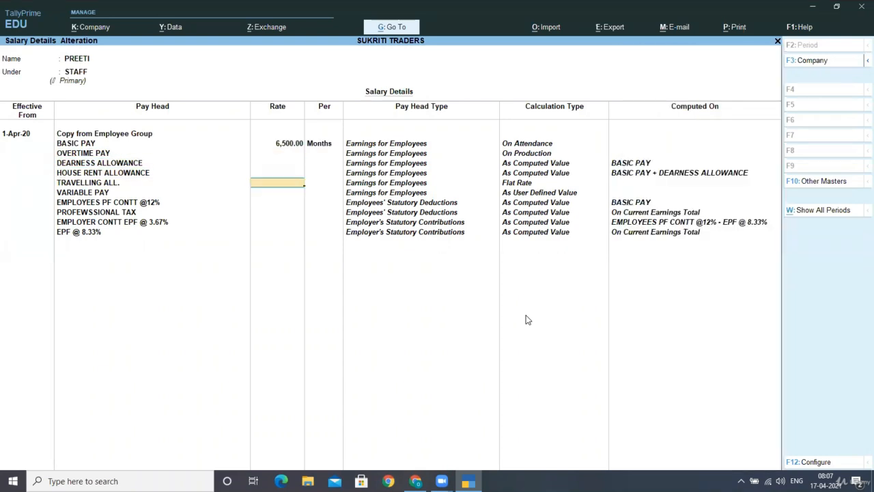
type("900")
key("Return")
key("Return")
key("Return")
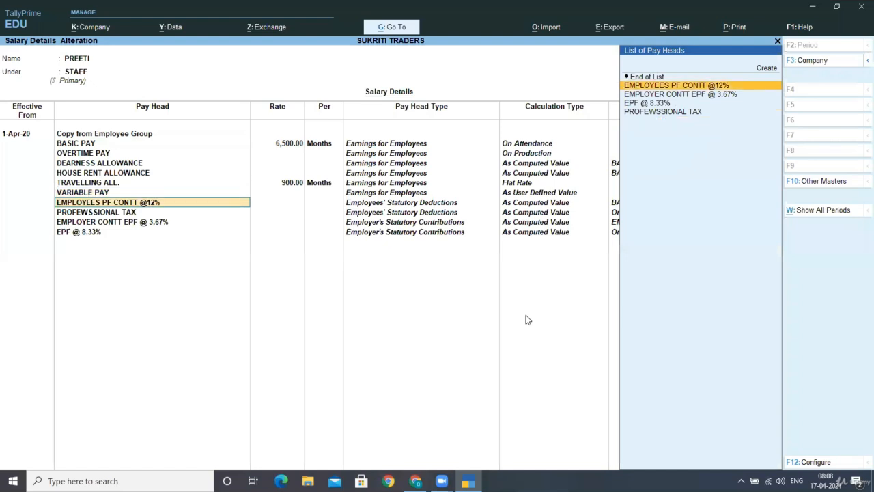
key("Return")
key("Return")
key("Return")
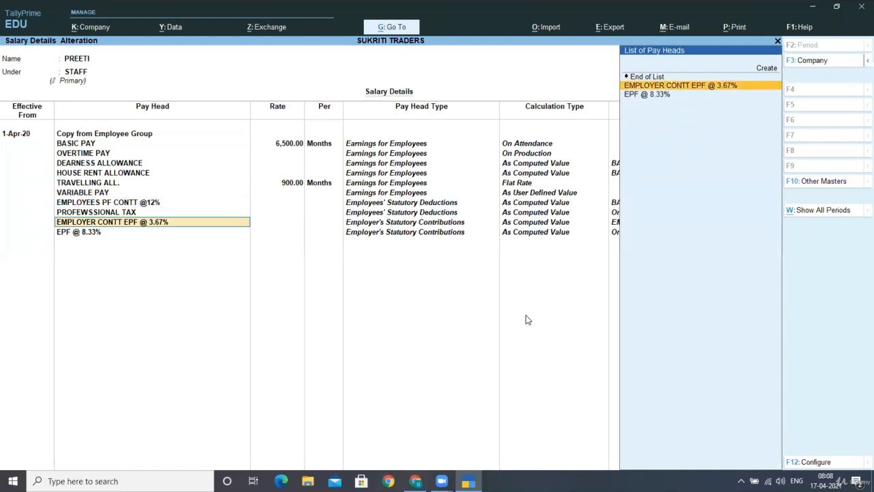
key("Return")
key("Return")
key("Return")
key("Return")
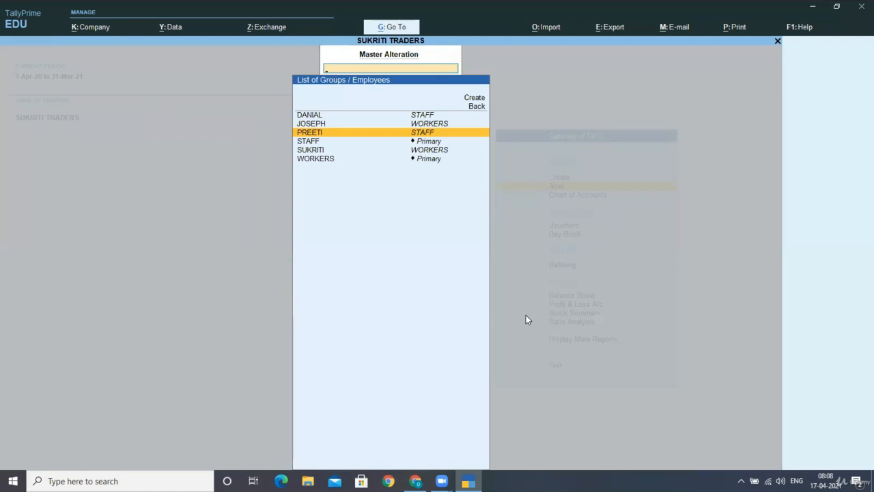
- Start JOSEPH's salary details effective 1-4-20, copying pay heads from the parent group
key("Up")
key("Return")
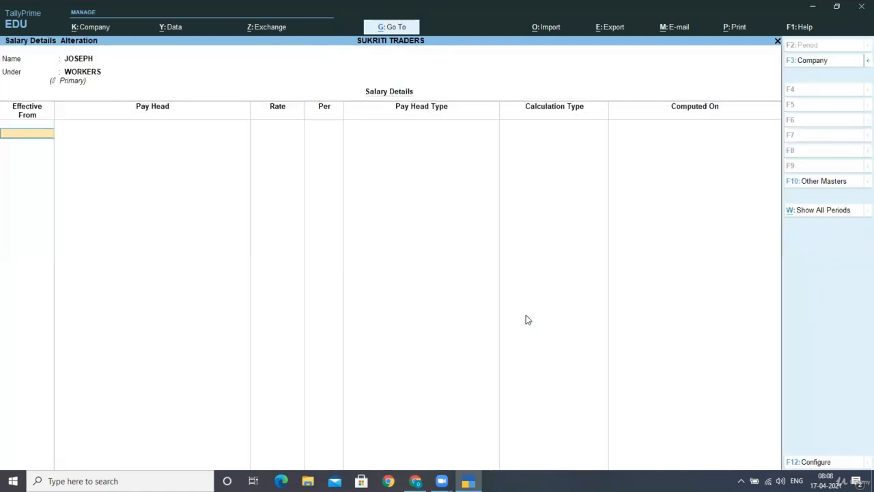
type("1-4-202")
key("Return")
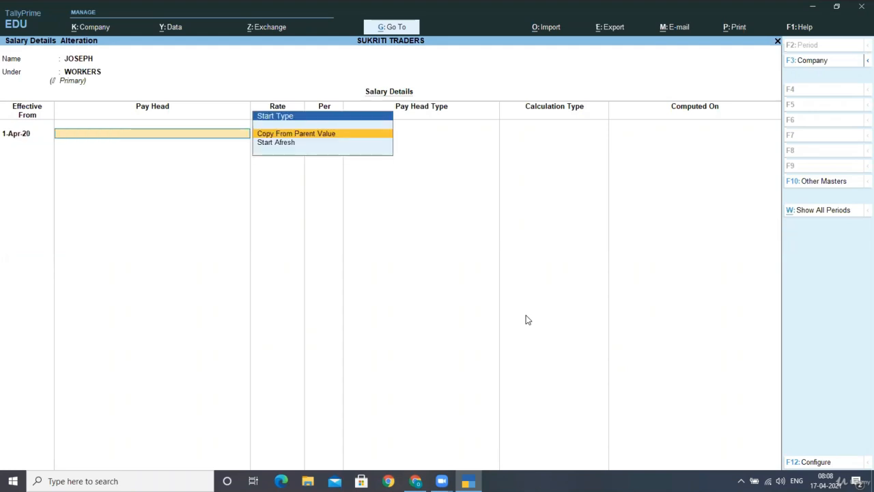
key("Return")
key("Return")
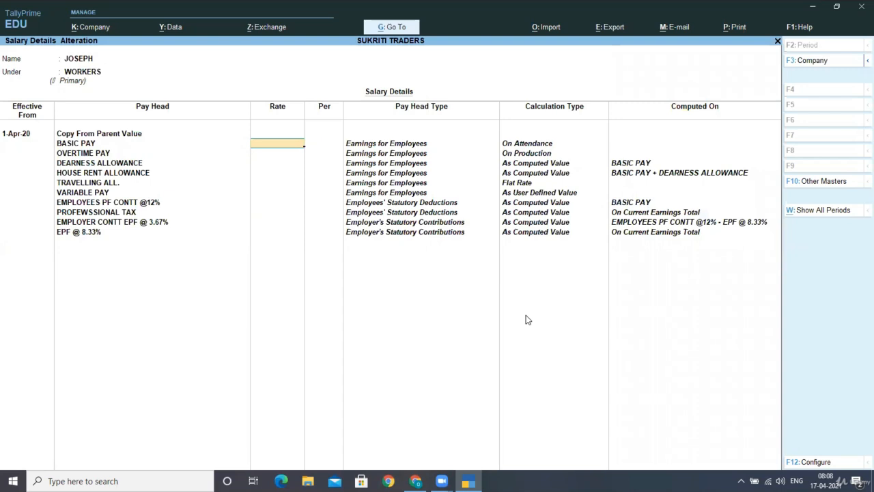
- Set JOSEPH's BASIC PAY to 2,080 and OVERTIME PAY to 20 per H
type("28")
key("BackSpace")
type("080")
key("Return")
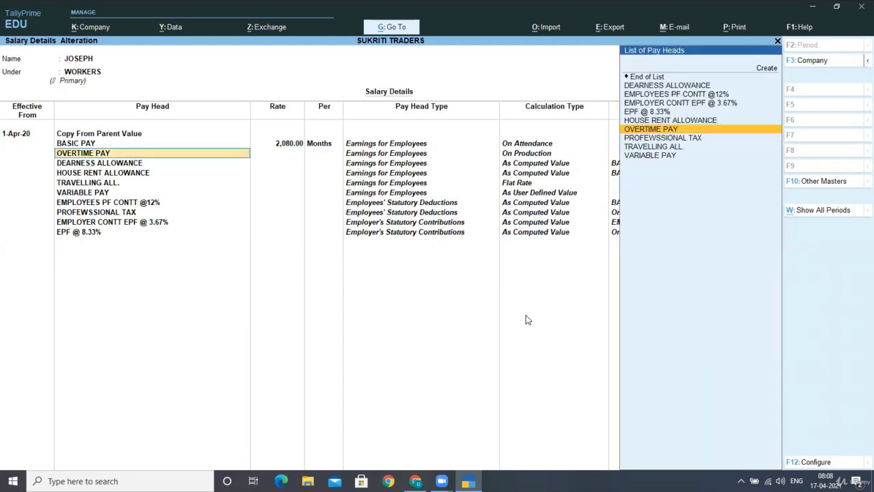
key("Return")
type("20")
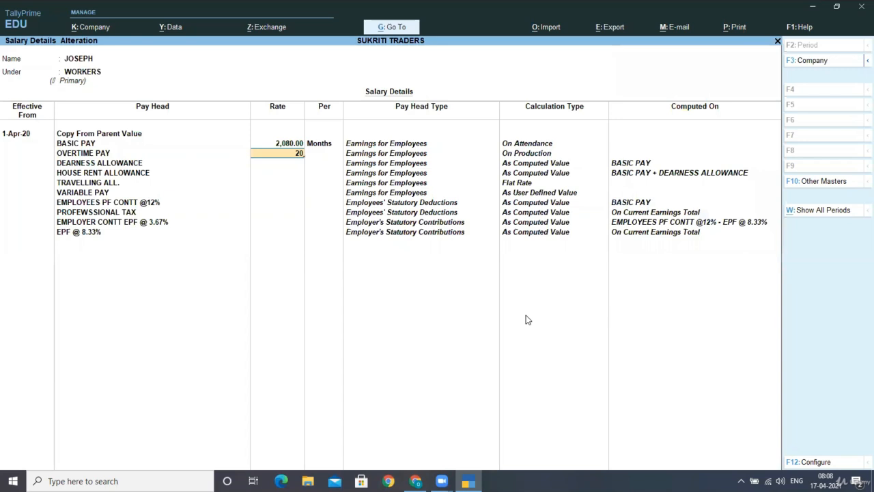
key("Return")
type("H")
key("Return")
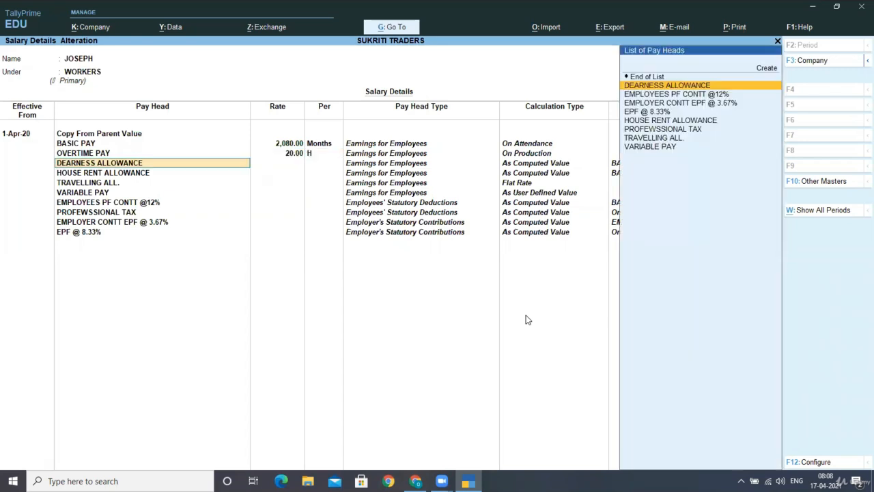
- Set TRAVELLING ALL. to 300 and save JOSEPH's salary details
key("Return")
key("Return")
key("Return")
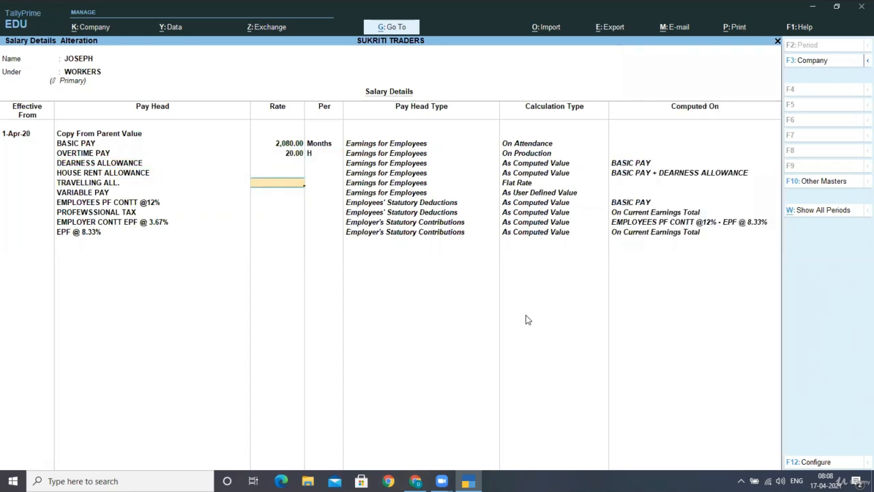
type("300")
key("Return")
key("Return")
key("Return")
key("Return")
key("Return")
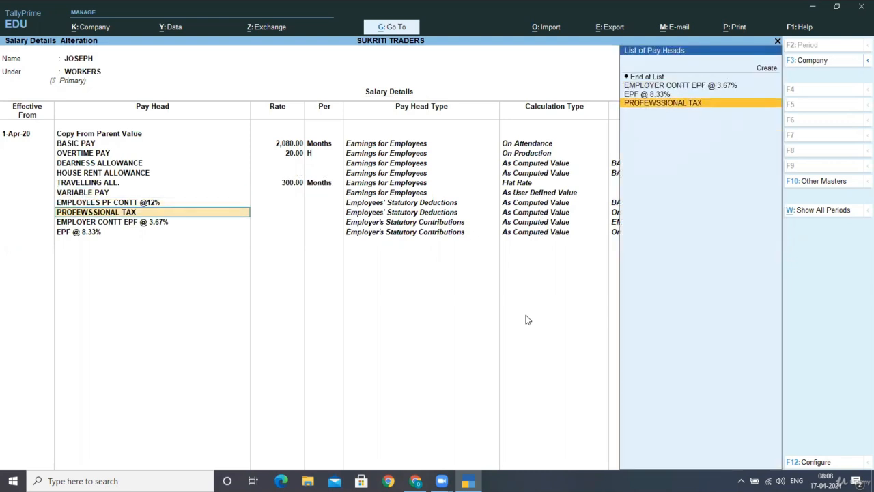
key("Return")
key("Return")
key("Return")
key("Return")
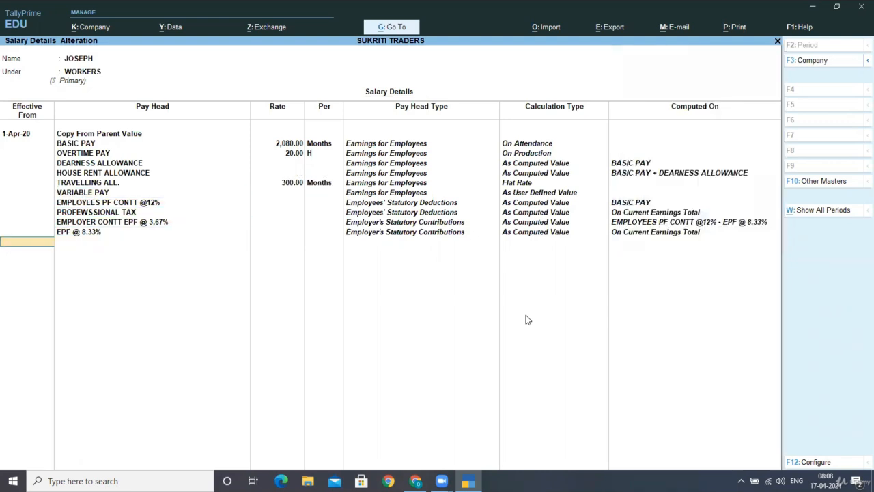
key("Return")
- Start SUKRITI's salary details effective 1-4-2020, copying pay heads from the parent group
key("Down")
key("Down")
key("Down")
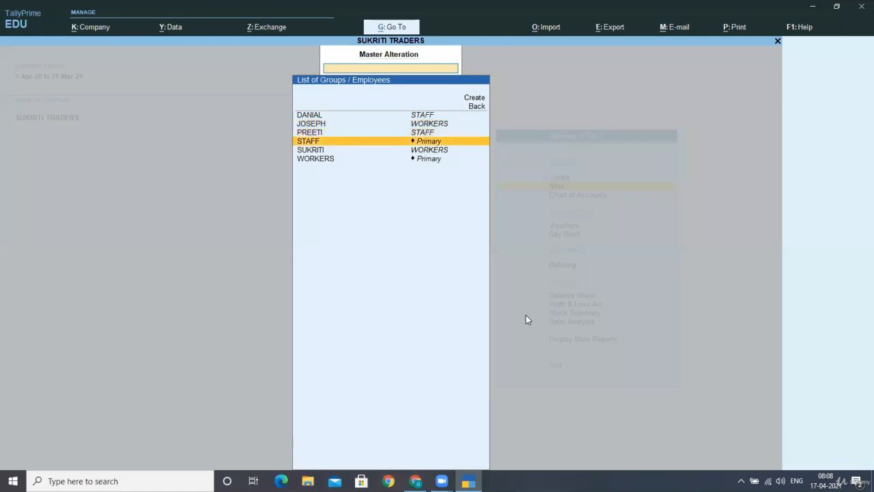
key("Return")
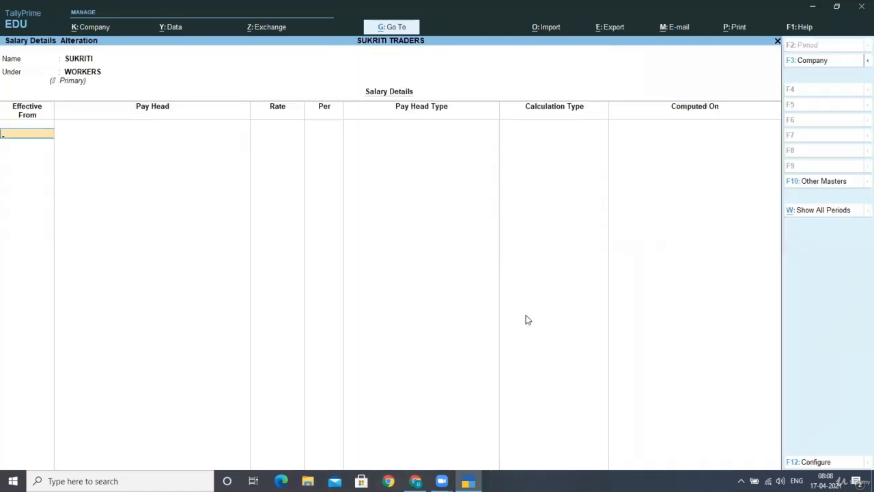
type("1-4-2020")
key("Return")
key("Return")
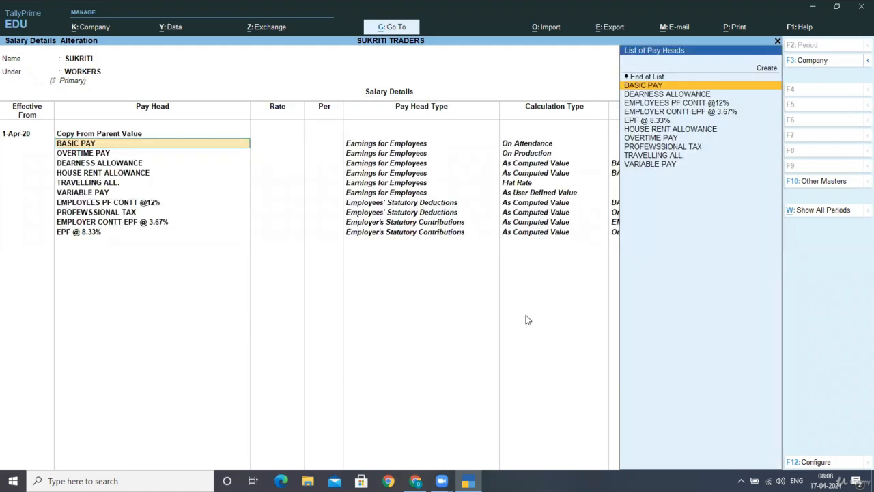
key("Return")
- Set SUKRITI's BASIC PAY to 3,900 and OVERTIME PAY to 37.50 per H
type("3900")
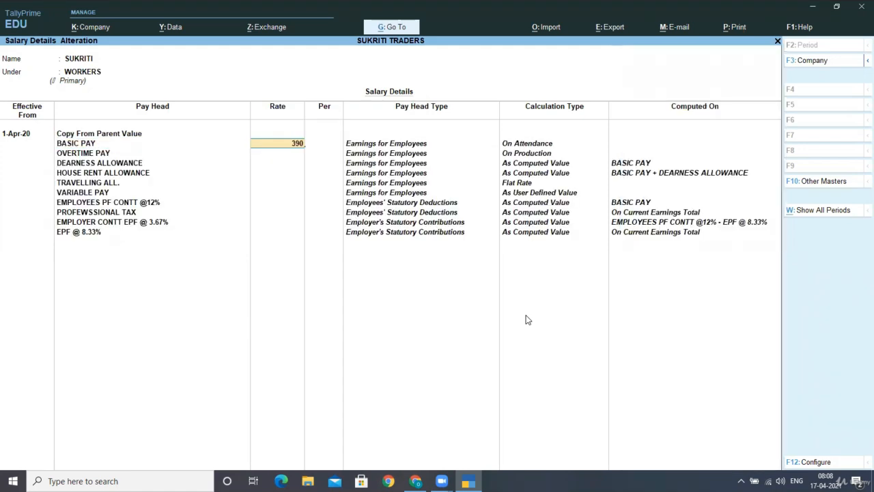
key("Return")
key("Return")
key("Return")
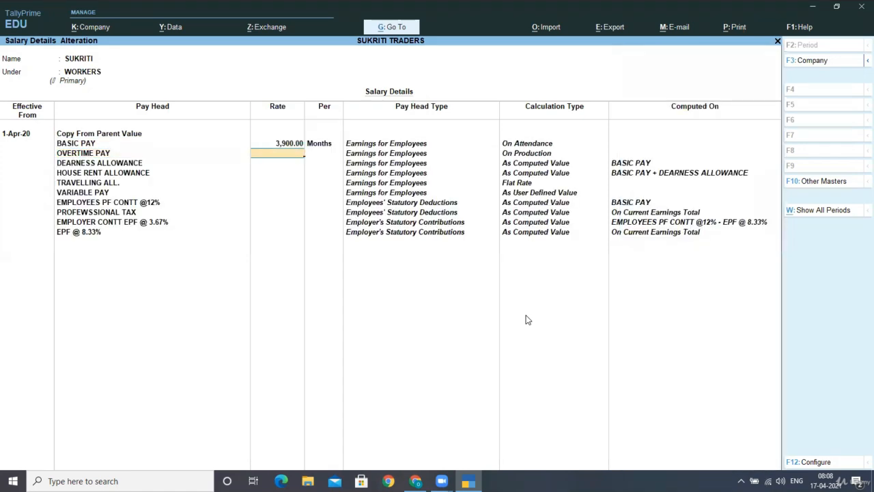
type("37.50")
key("Return")
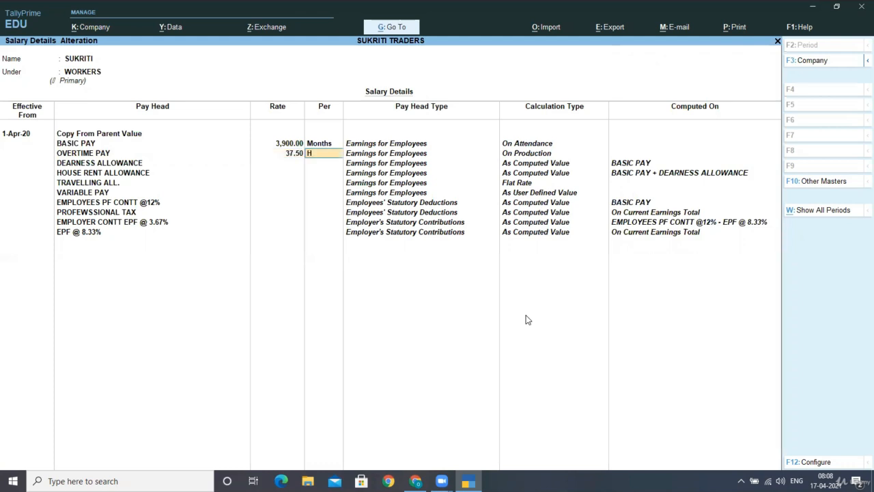
type("H")
key("Return")
- Set TRAVELLING ALL. to 550 and save SUKRITI's salary details
key("Return")
key("Return")
key("Return")
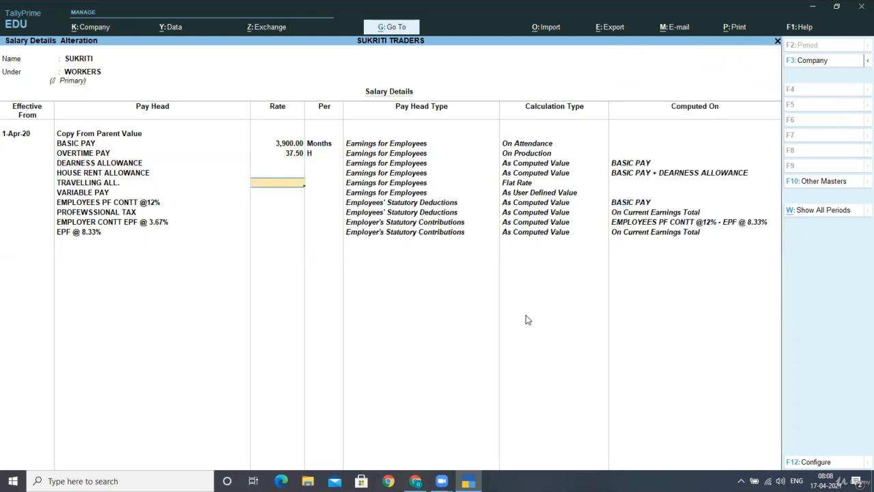
type("550")
key("Return")
key("Return")
key("Return")
key("Return")
key("Return")
key("Return")
key("Return")
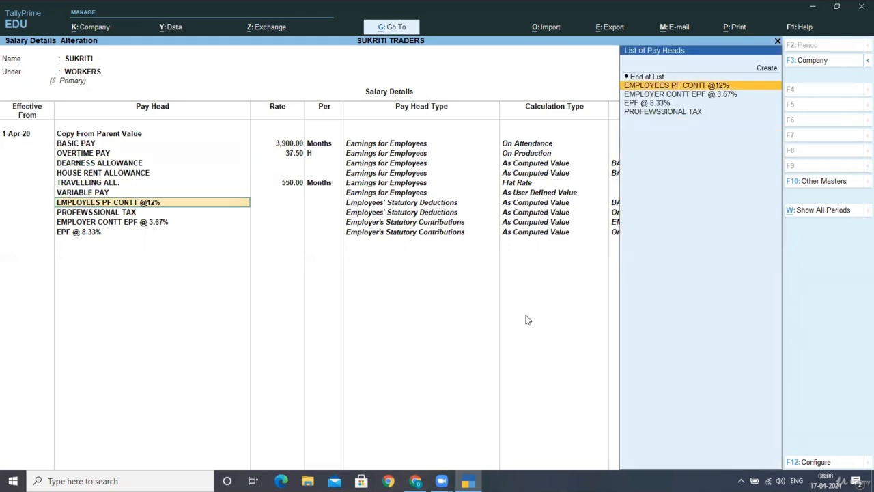
key("Return")
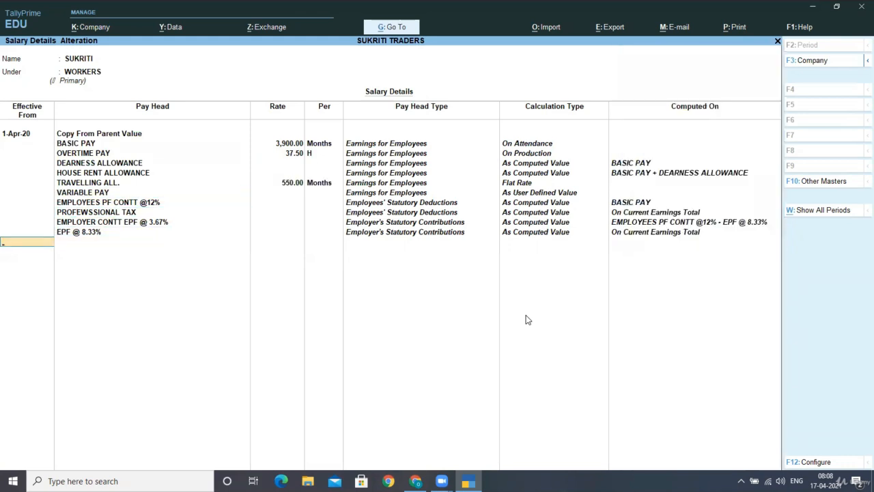
key("Return")
key("Return")
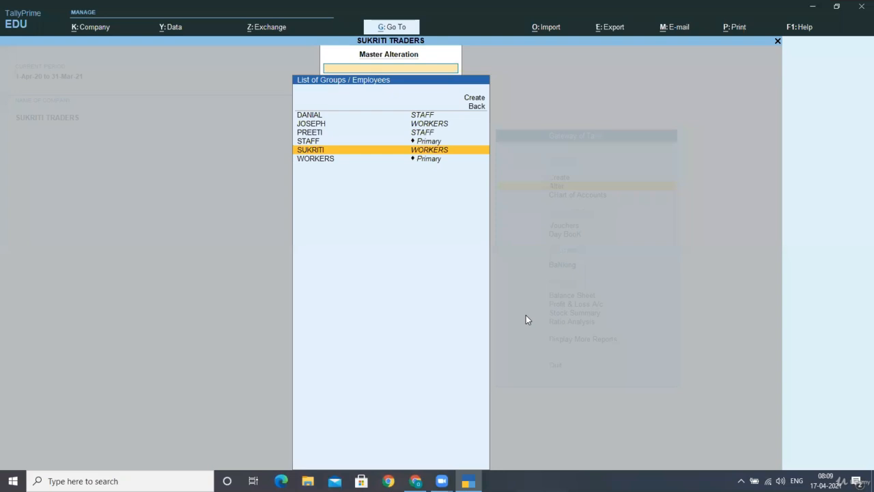
- Leave the employee list and return to Gateway of Tally
key("Escape")
key("Escape")
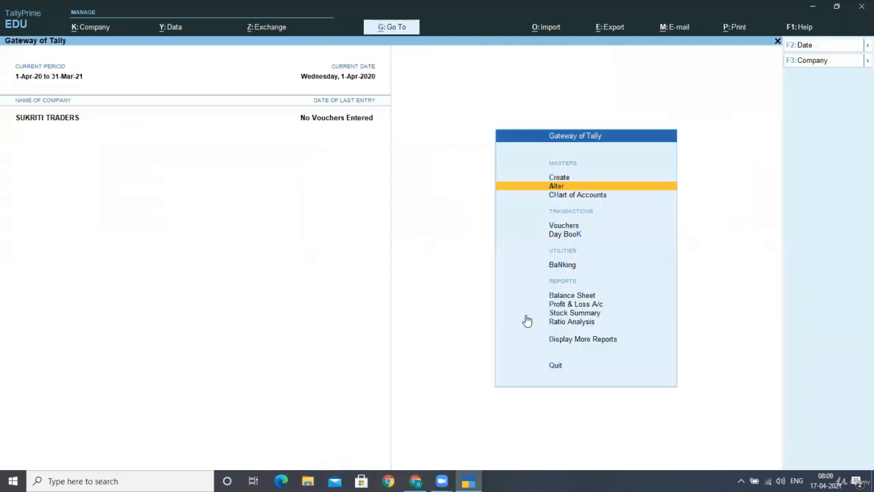
key("Down")
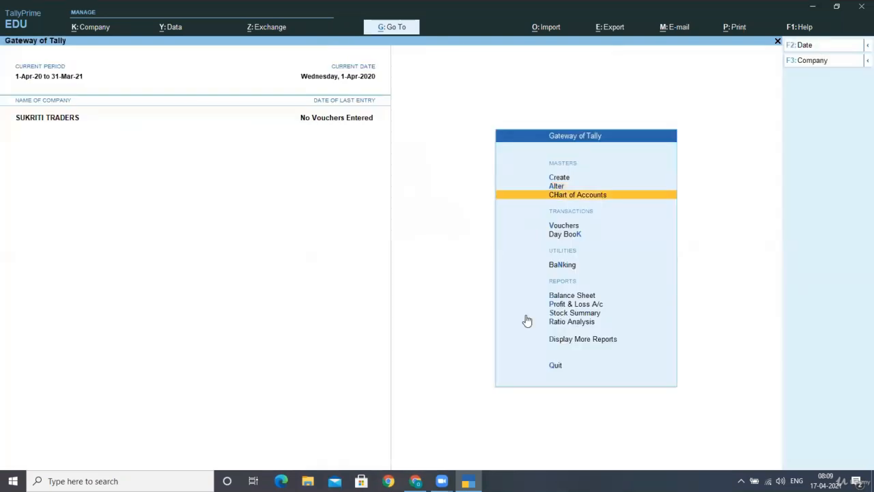
key("Up")
key("Up")
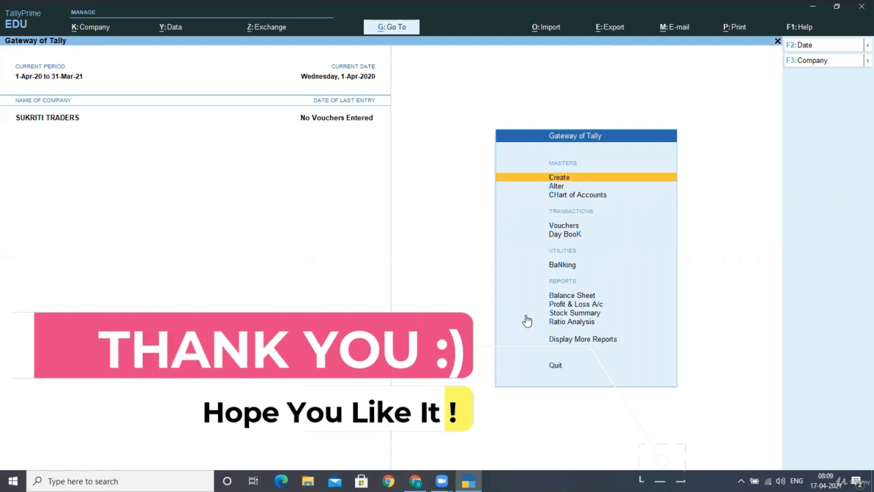